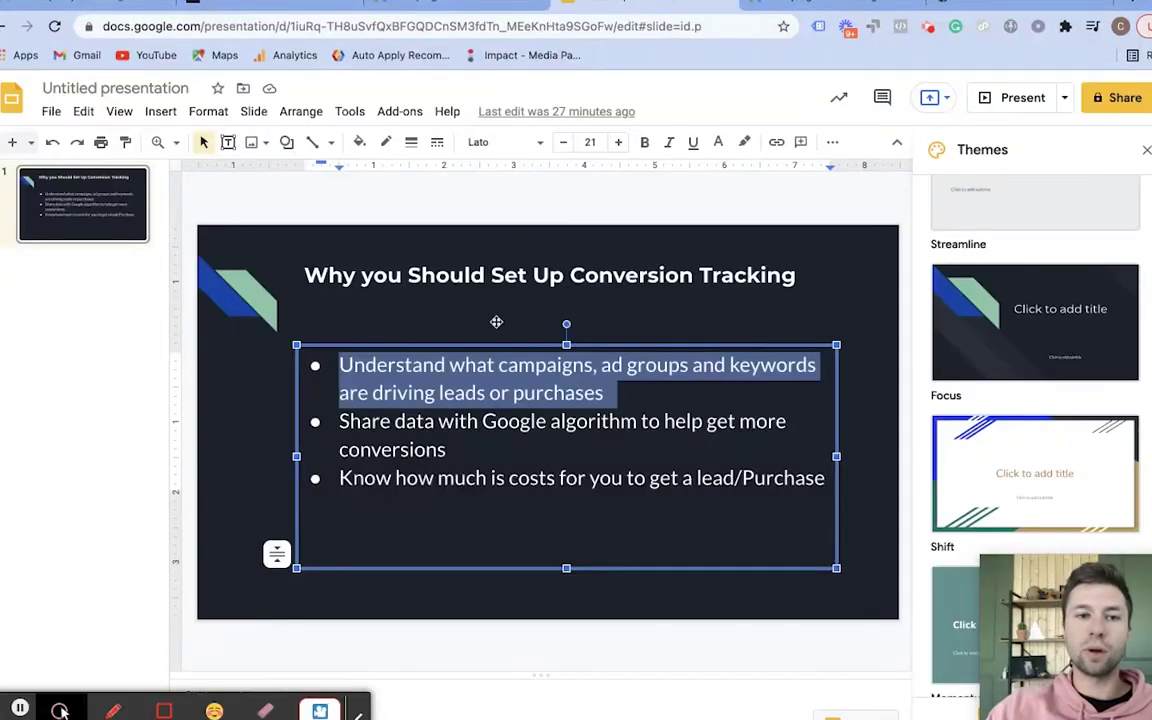
Step: Highlight each of the slide's three bullet points in turn, then clear the highlight
click(298, 252)
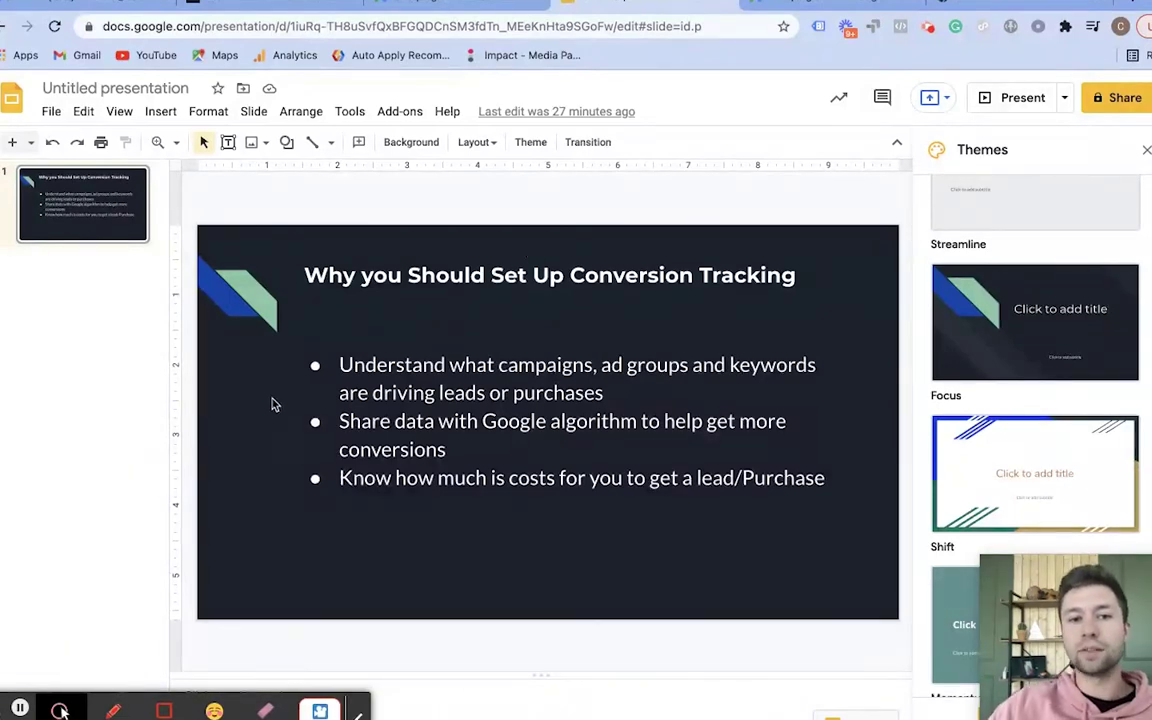
drag(334, 365, 607, 395)
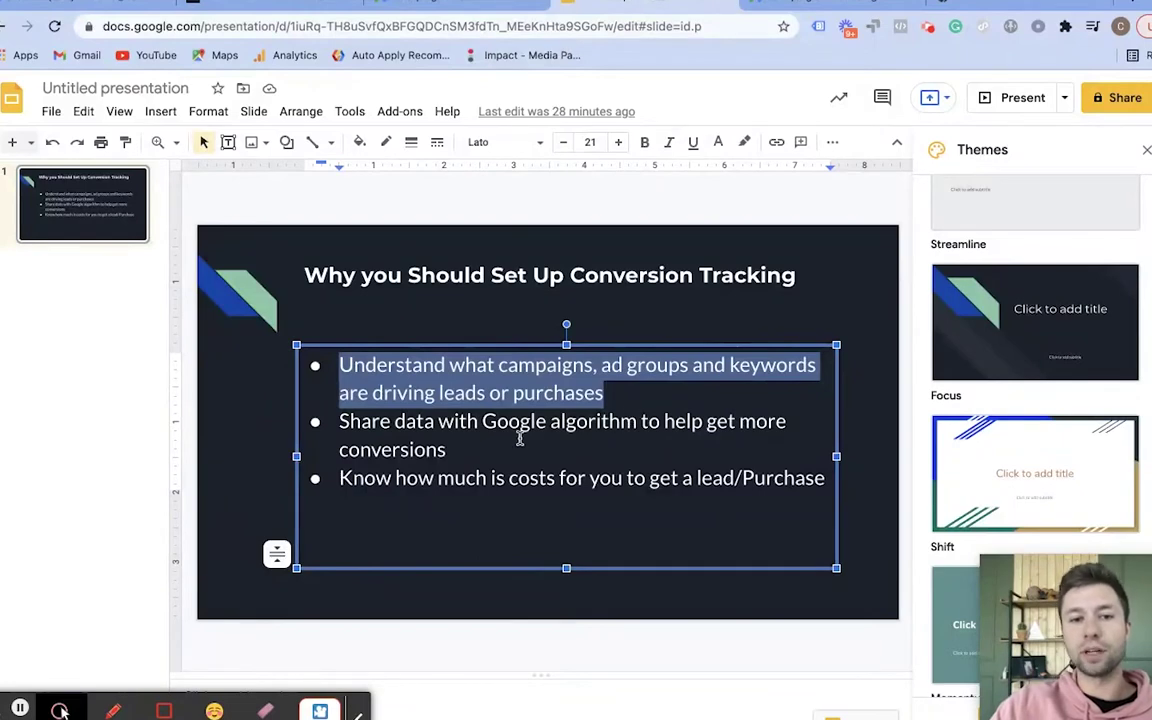
drag(336, 420, 442, 445)
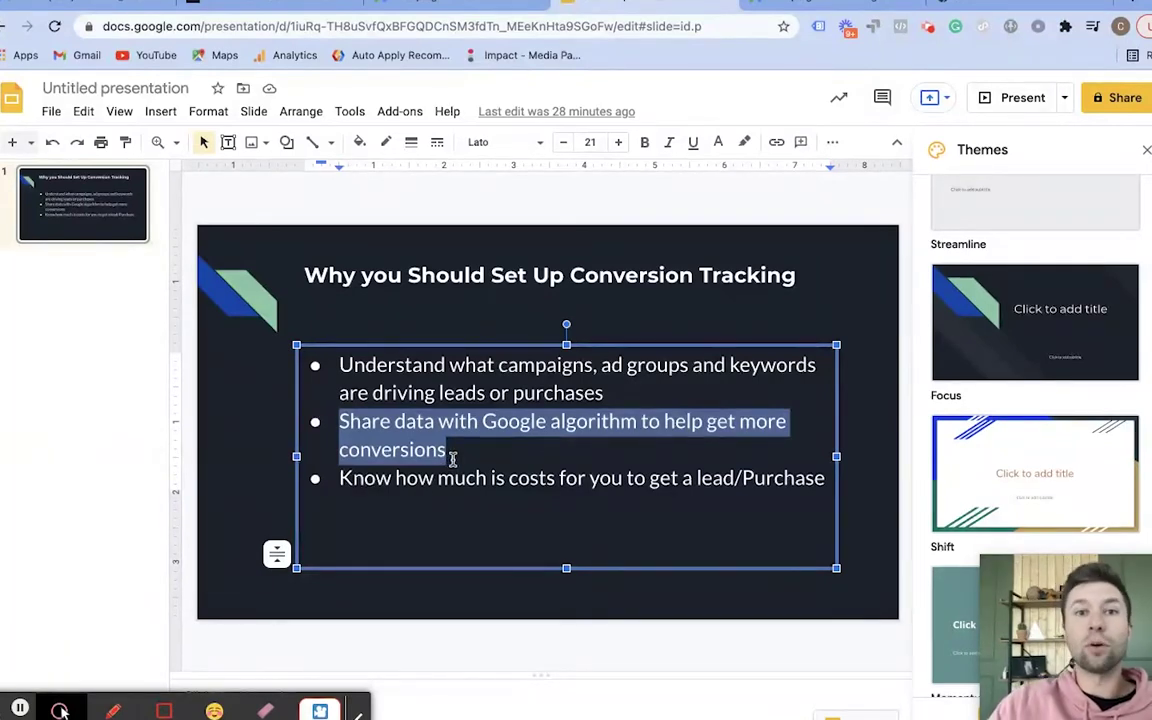
click(340, 482)
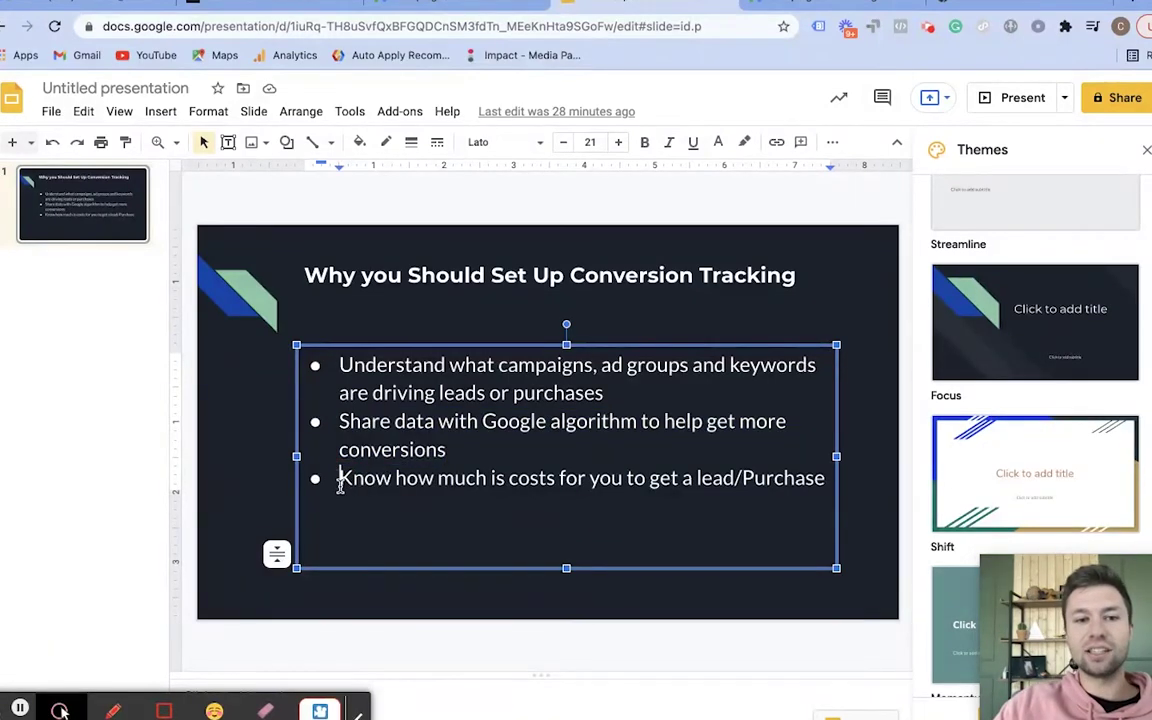
drag(340, 482, 770, 487)
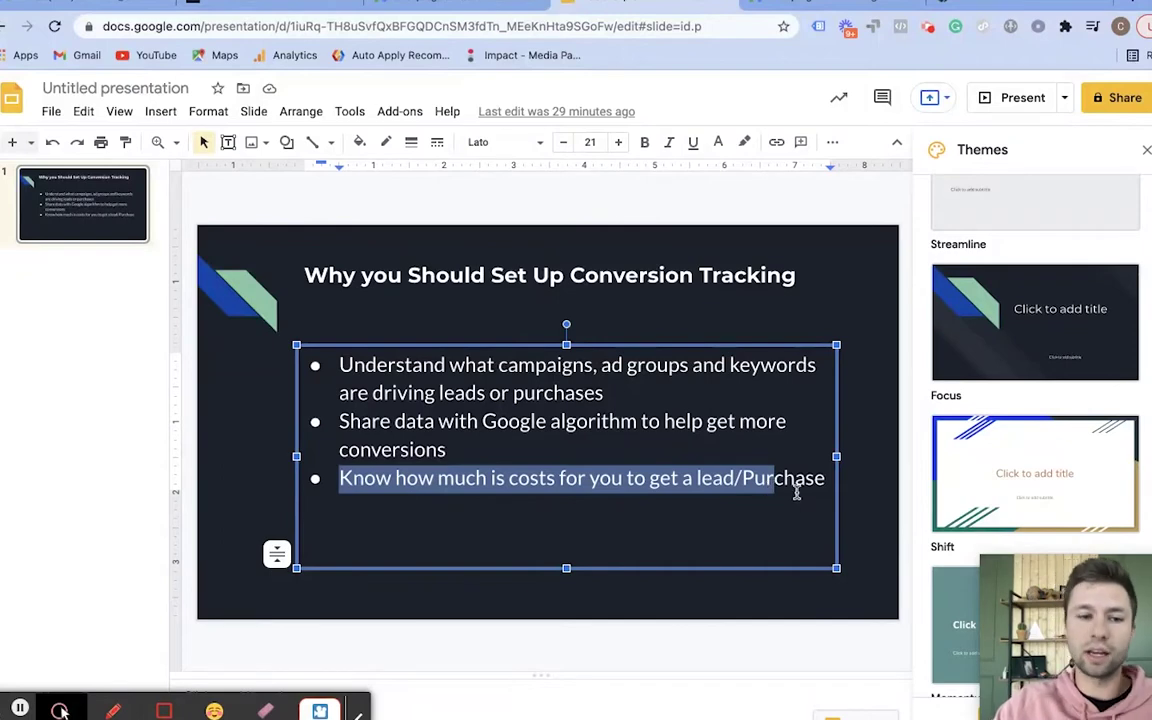
click(59, 710)
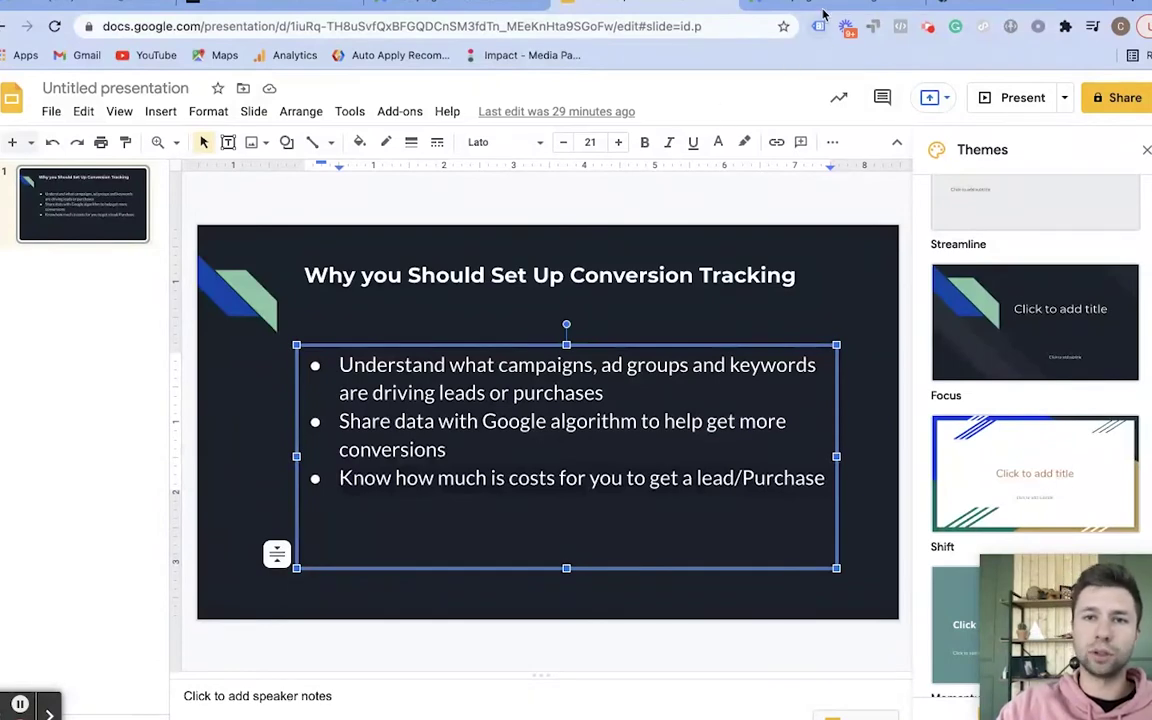
Step: In the active account, point out the first campaign's 17.12% conversion rate and $1.67 cost/conv
click(741, 8)
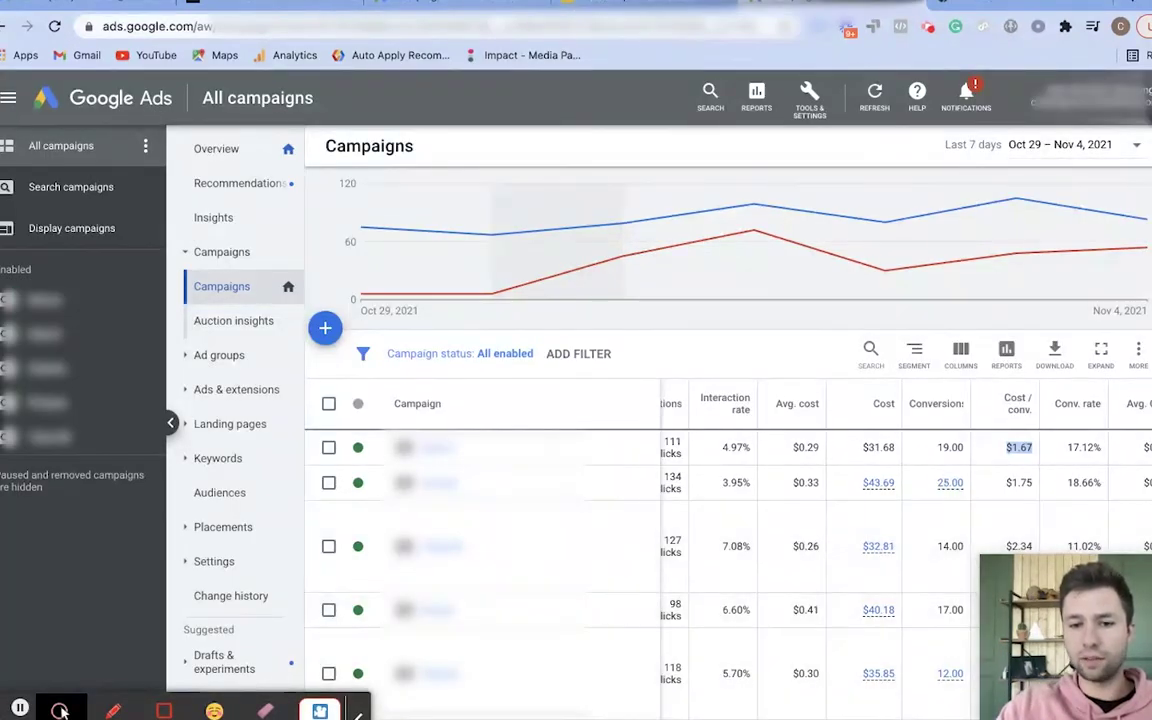
drag(1078, 603, 1138, 175)
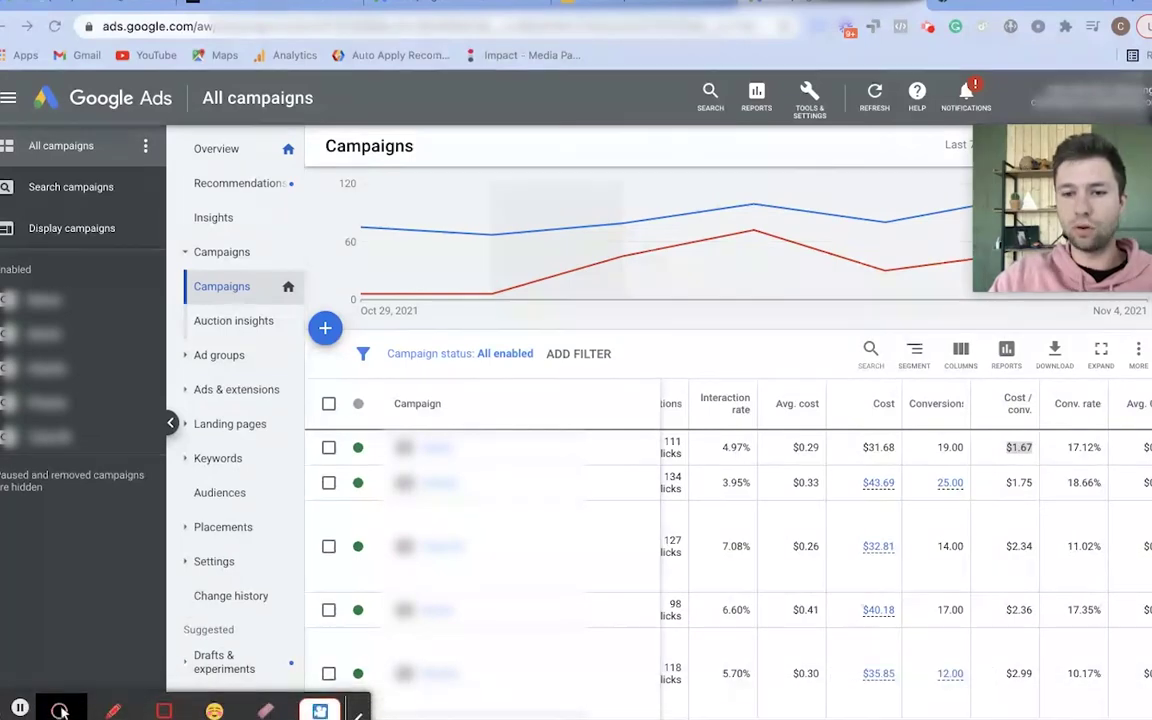
scroll(815, 545, right, 2)
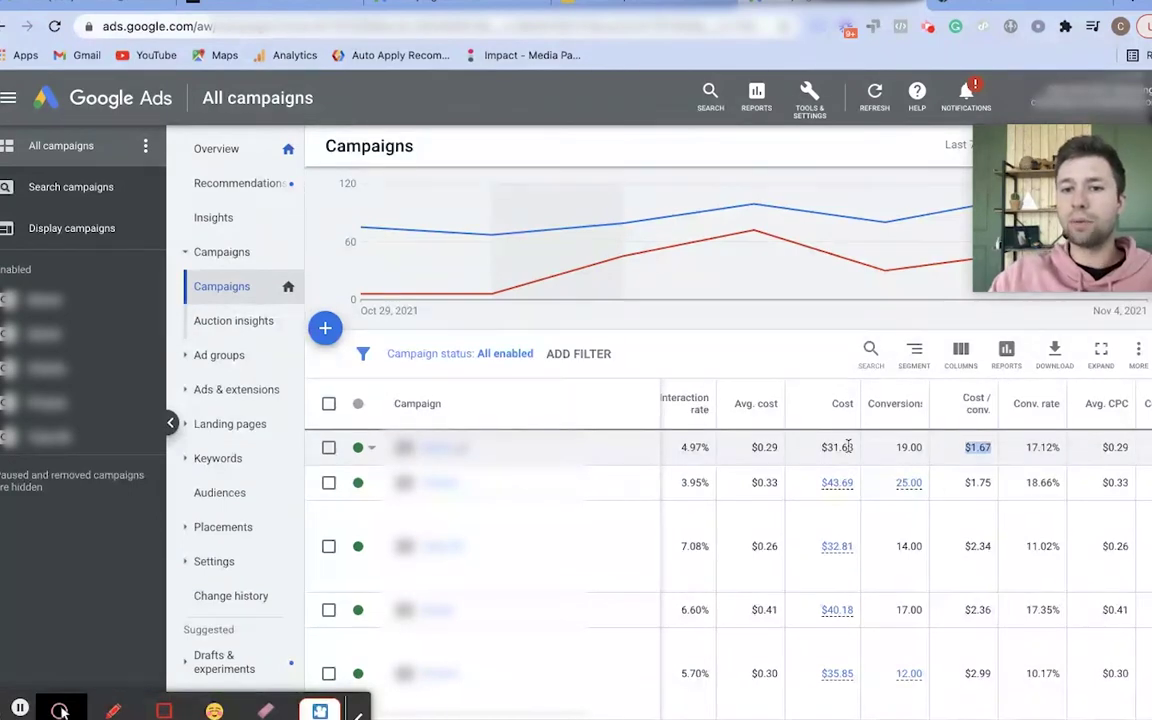
double_click(1040, 447)
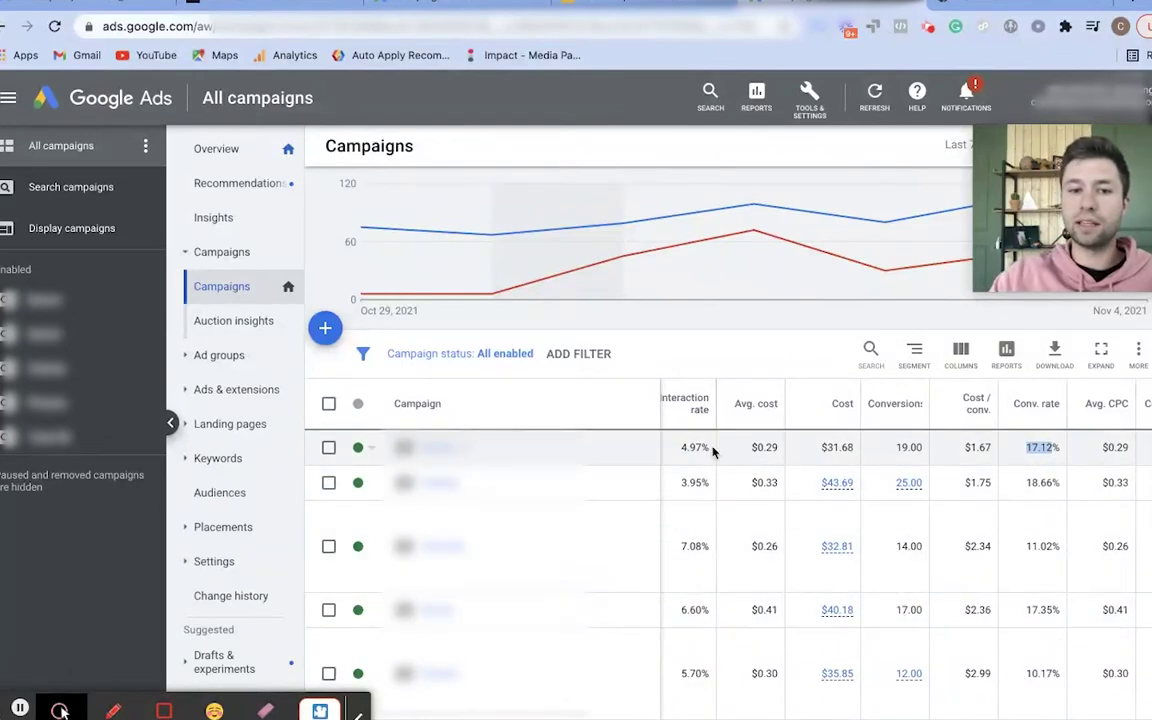
click(971, 447)
double_click(971, 447)
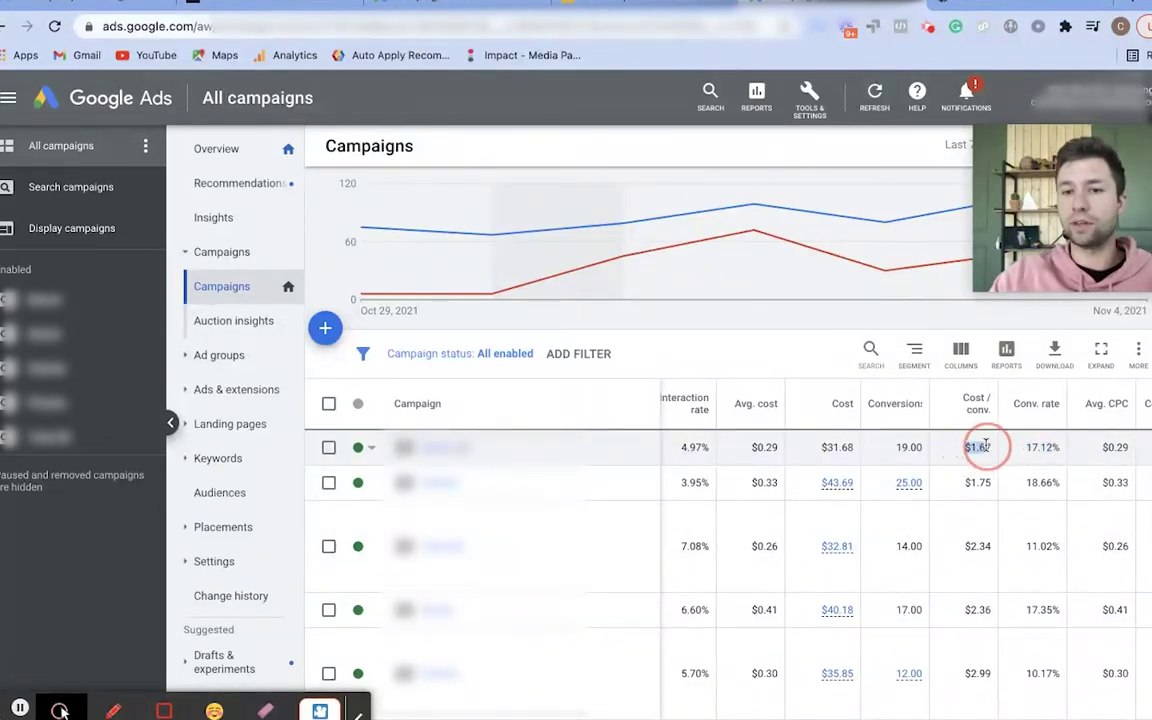
click(995, 673)
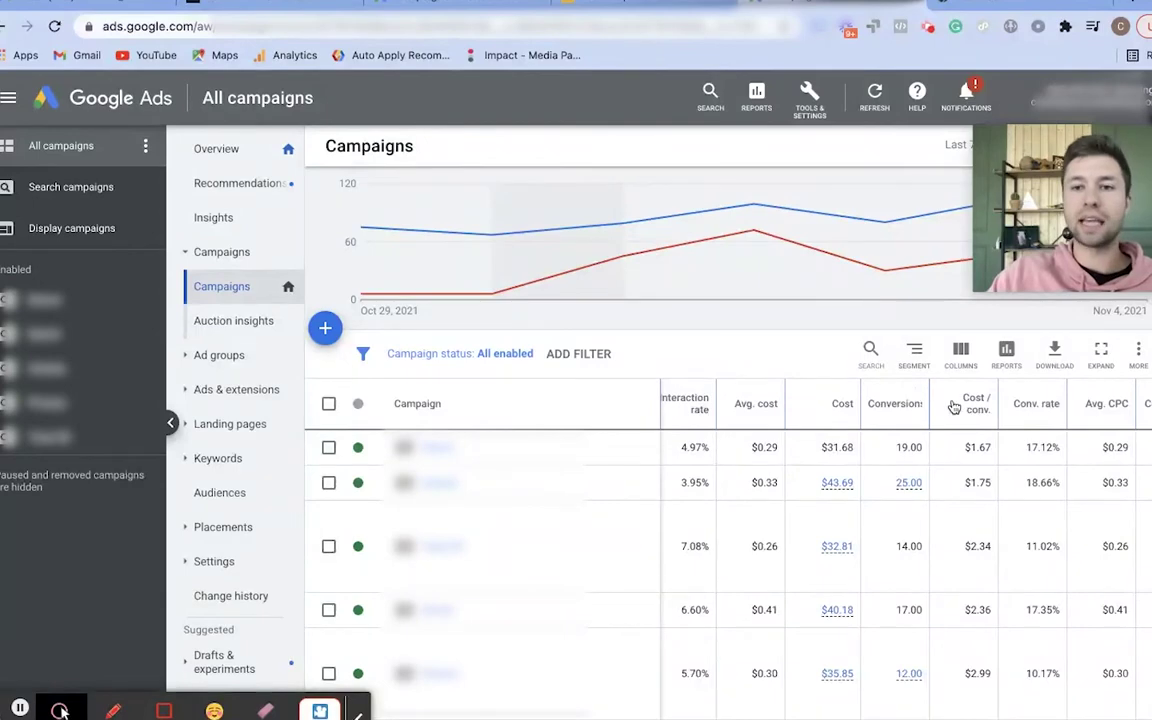
click(463, 3)
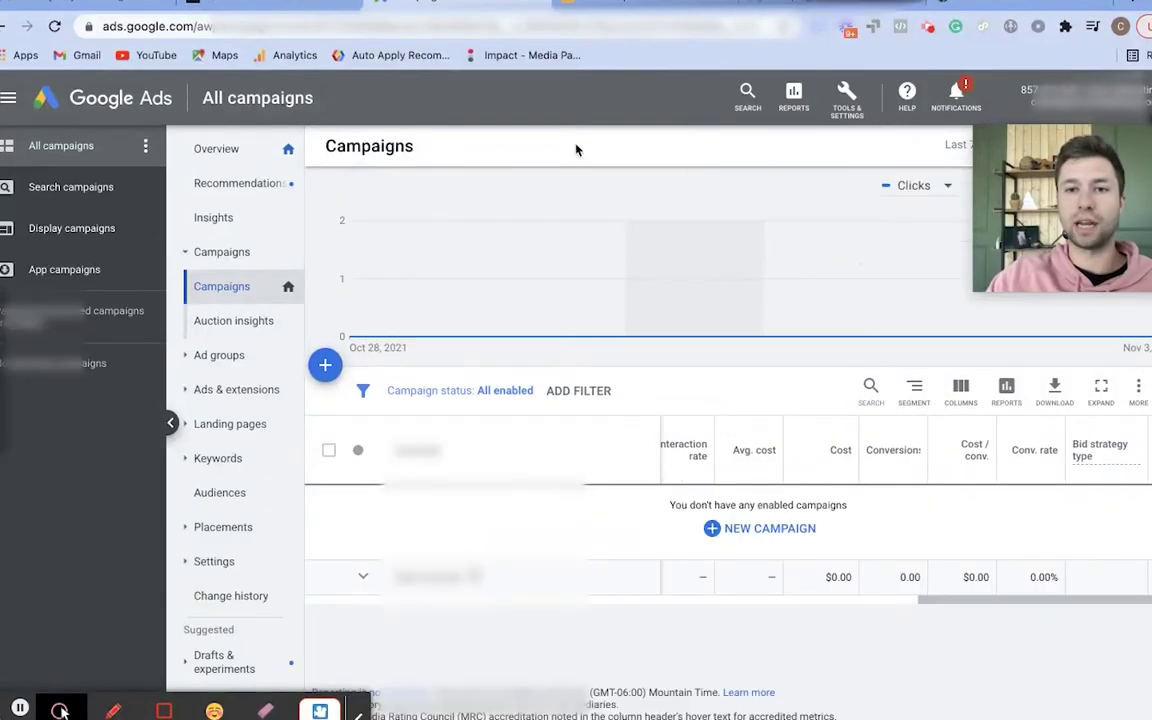
Step: Go to Tools > Conversions in the empty account and start a new conversion action
drag(1029, 172, 990, 543)
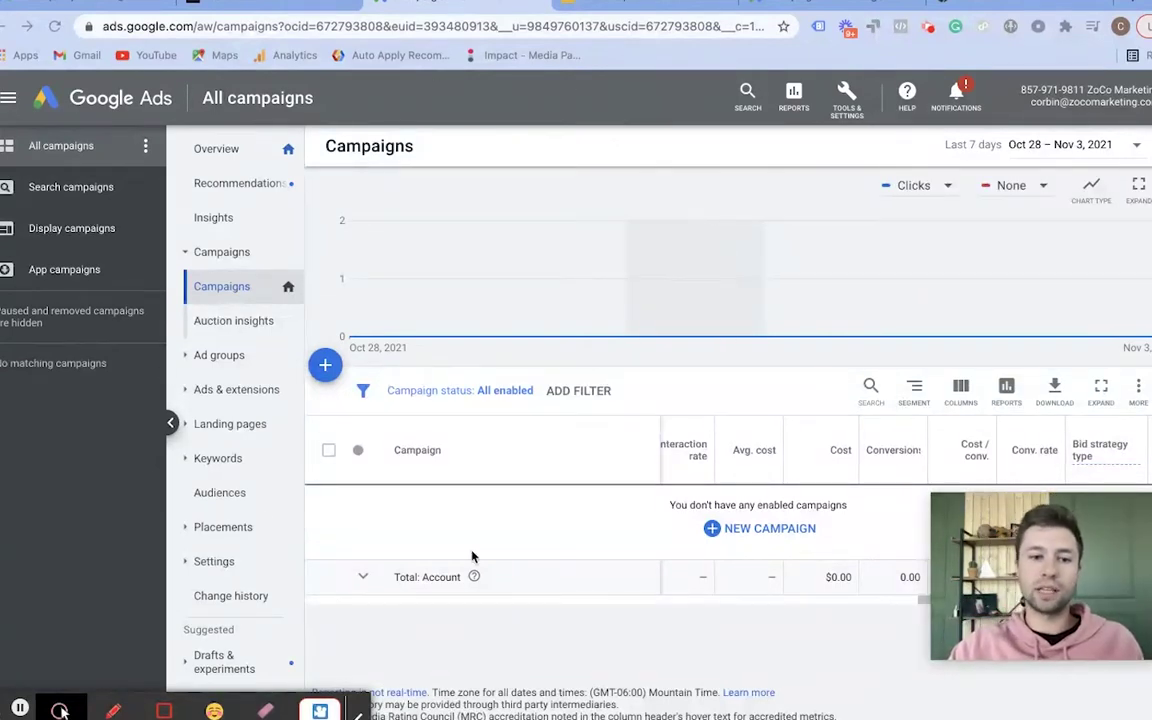
click(847, 100)
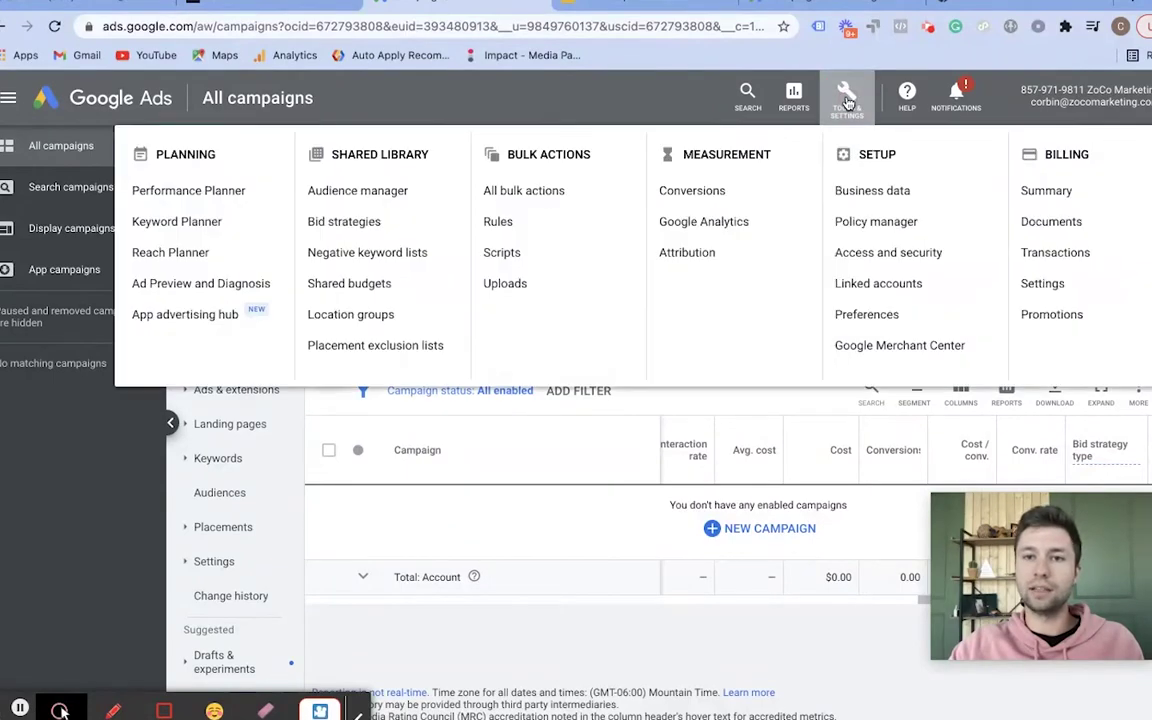
click(692, 191)
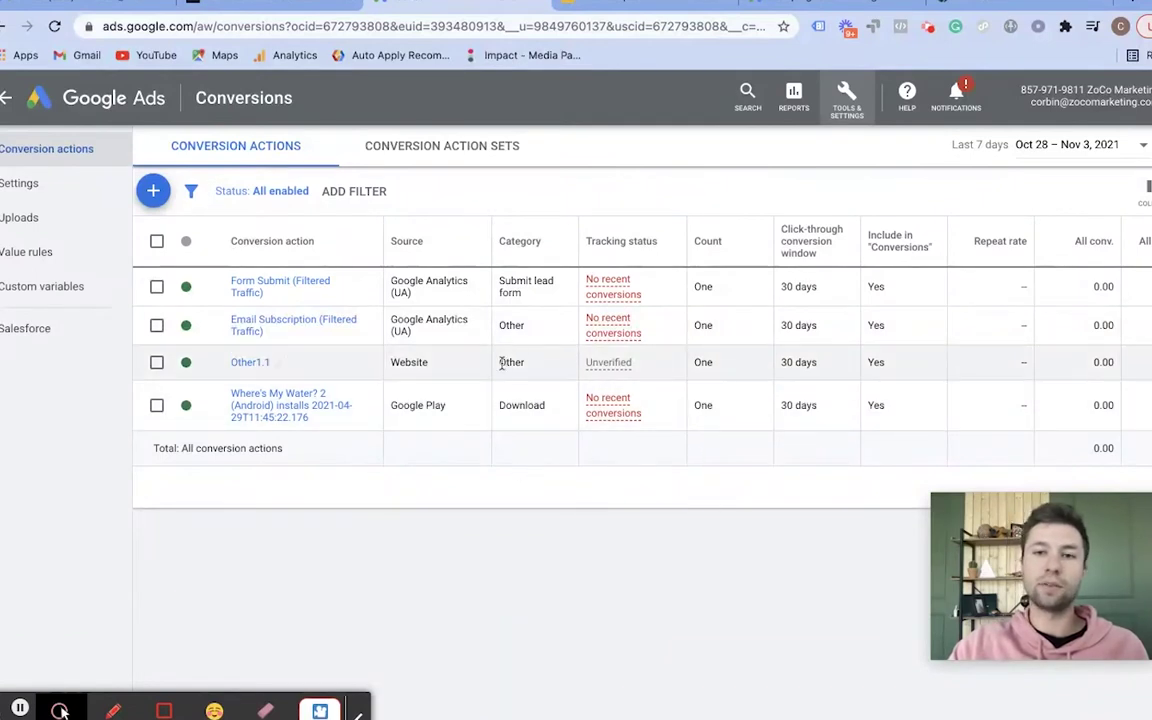
click(155, 191)
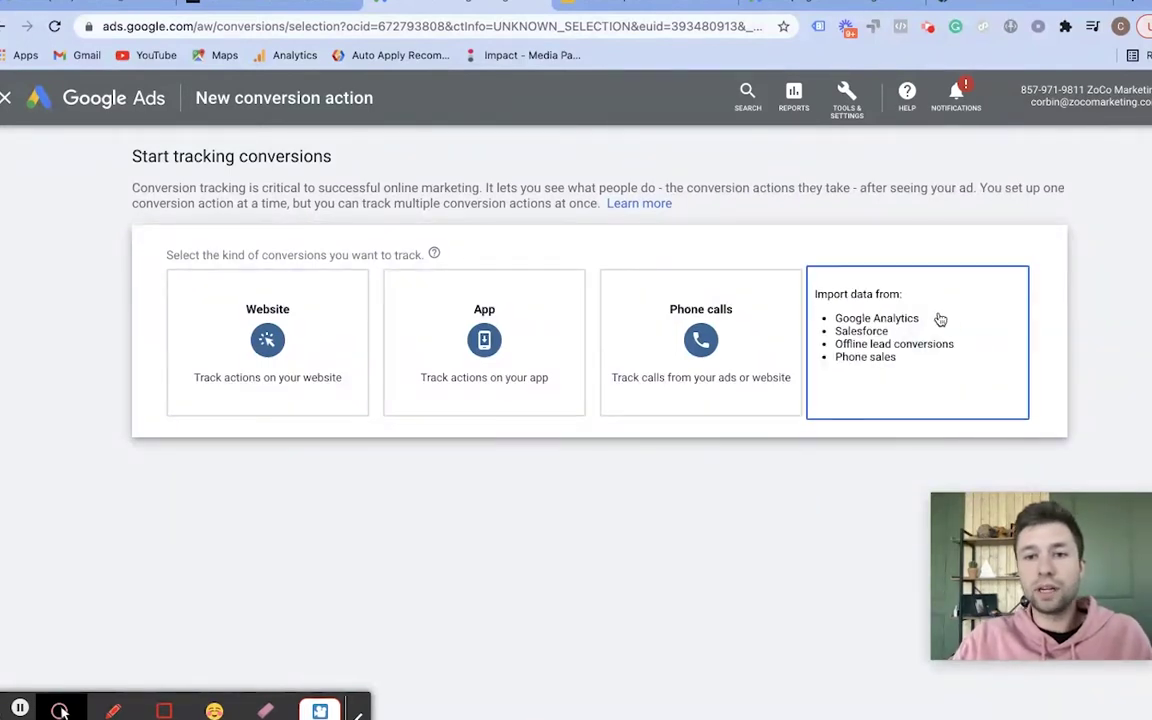
Step: Review the Import sources: Google Analytics, Salesforce, offline lead conversions and phone sales
mouse_move(897, 388)
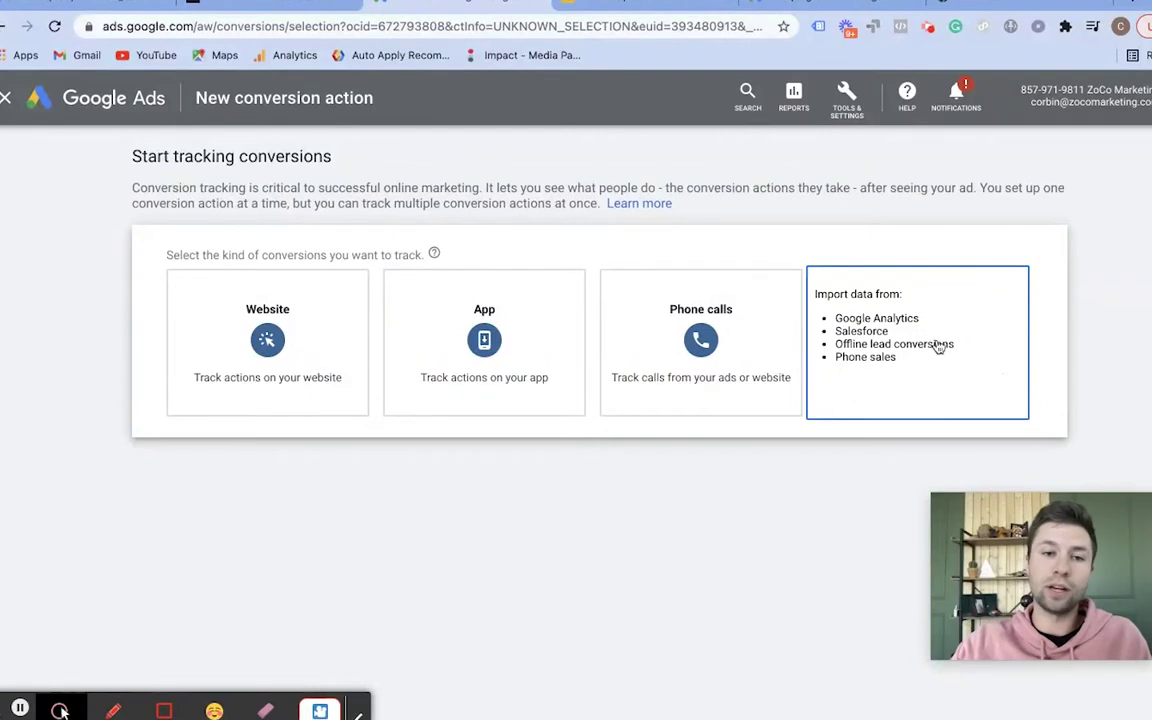
Step: Choose a Website conversion and set its category to Submit lead form
click(276, 328)
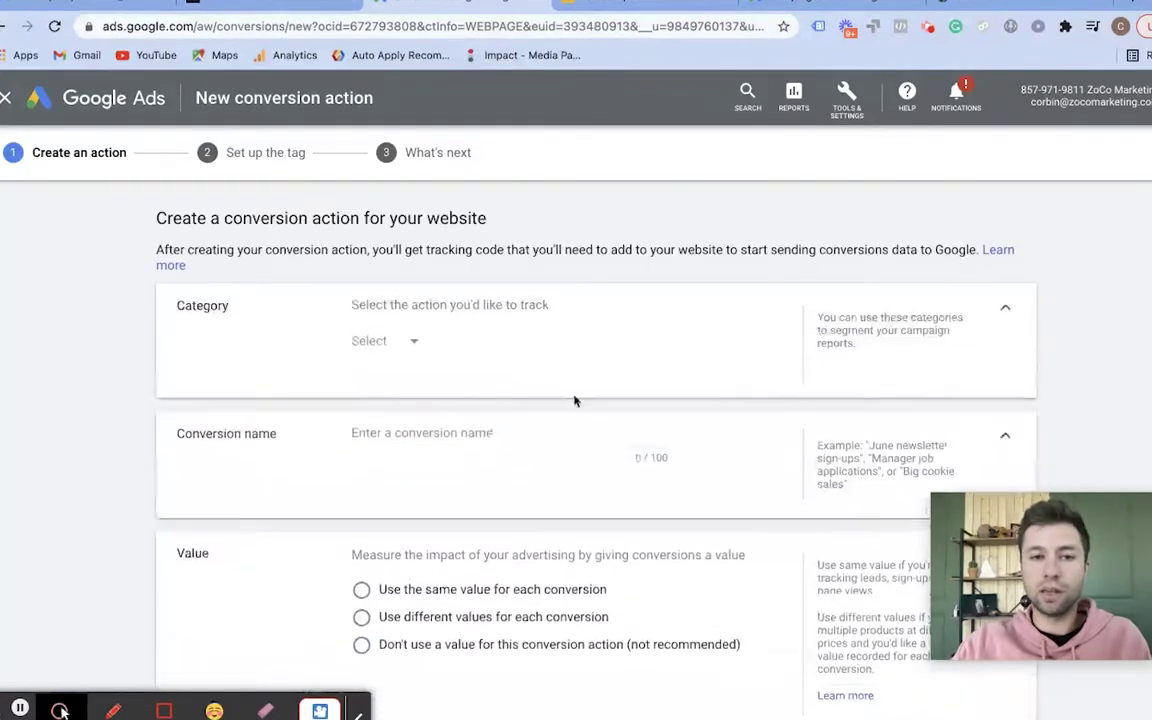
scroll(509, 290, down, 1)
scroll(442, 290, up, 1)
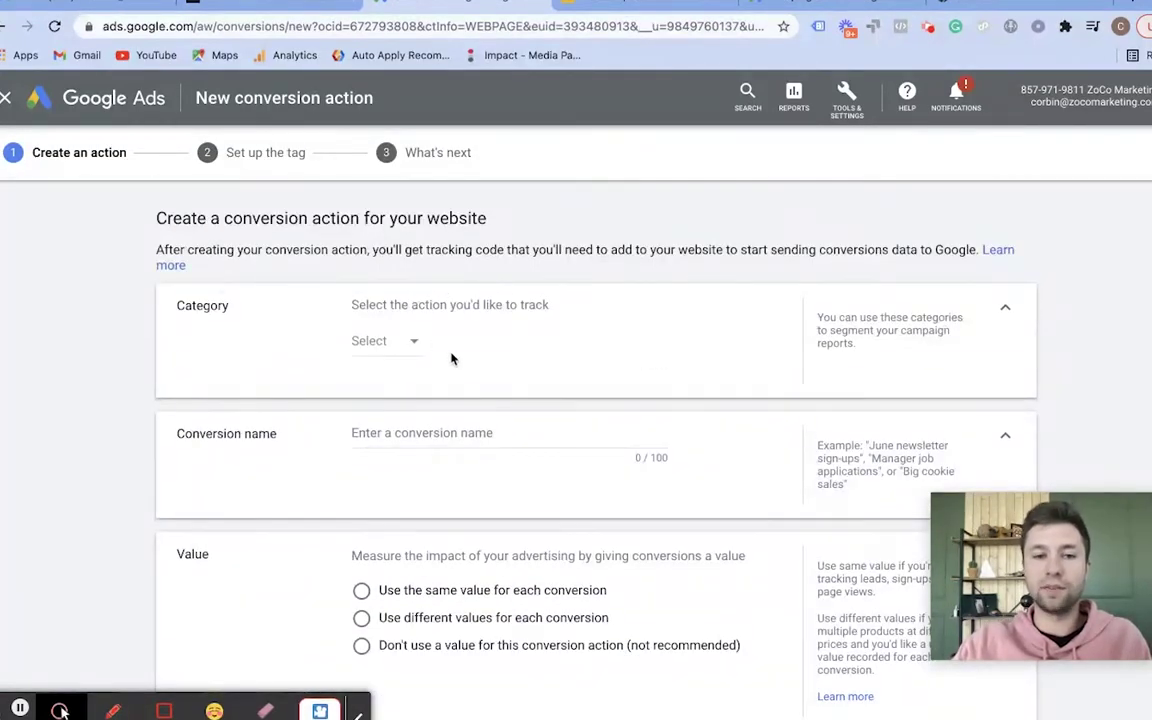
click(398, 345)
scroll(432, 437, down, 2)
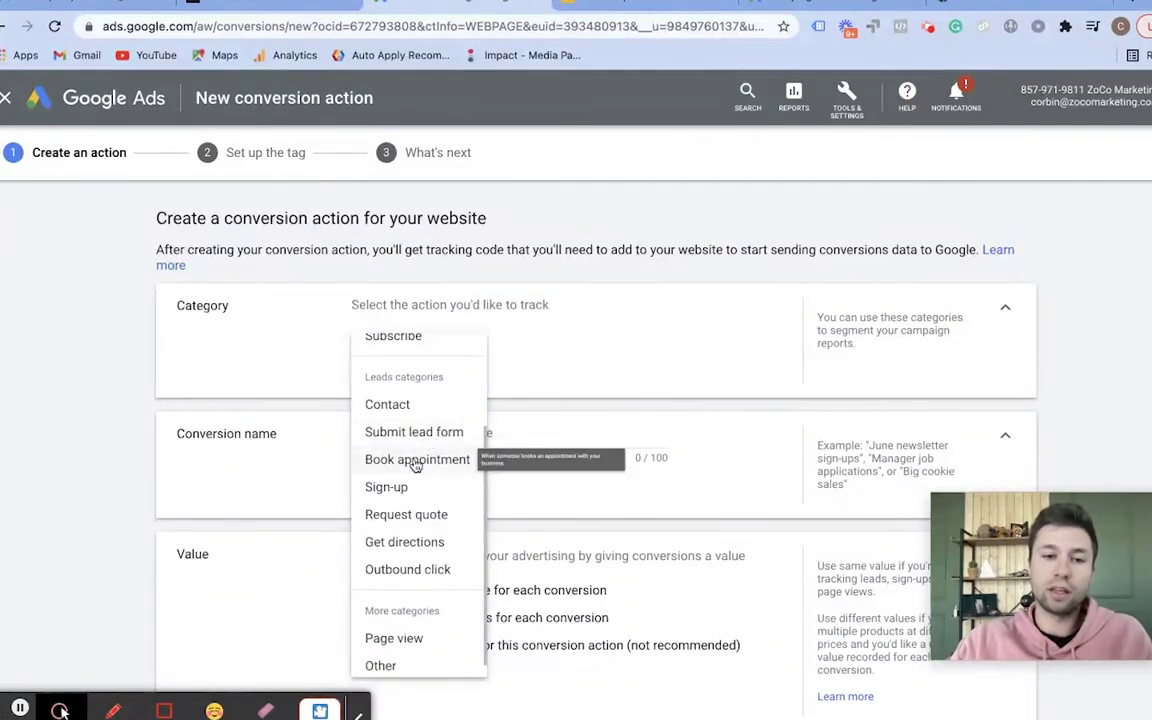
scroll(411, 620, up, 3)
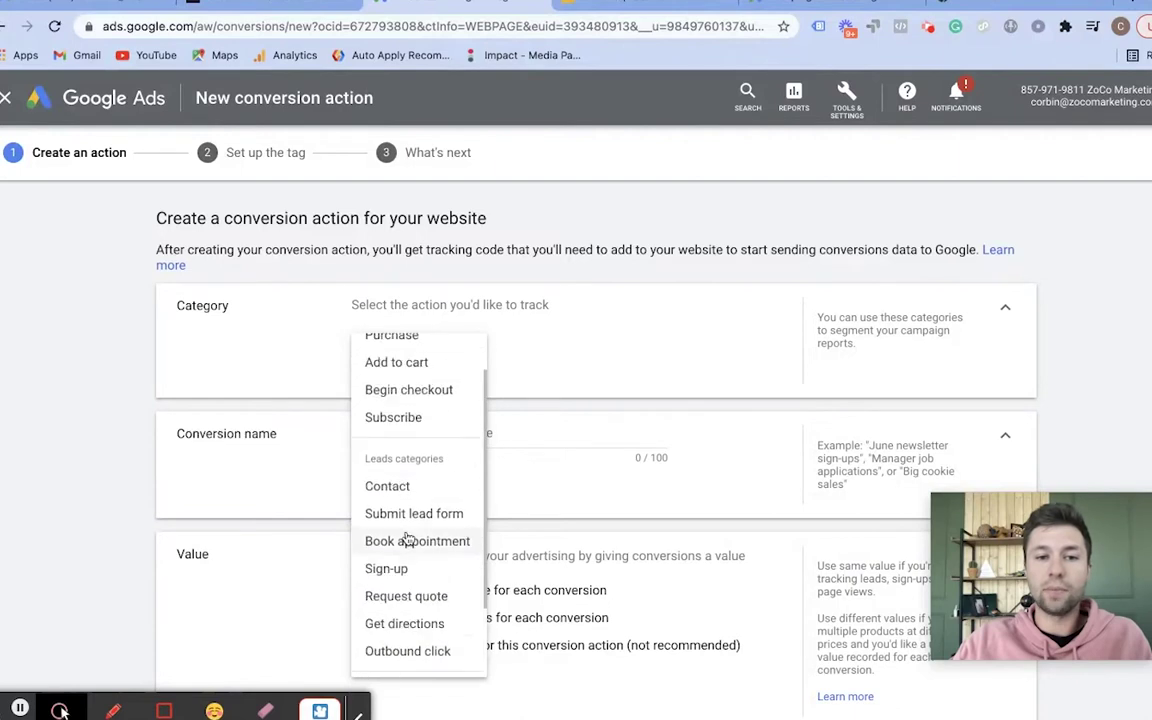
scroll(425, 485, down, 2)
scroll(410, 490, down, 1)
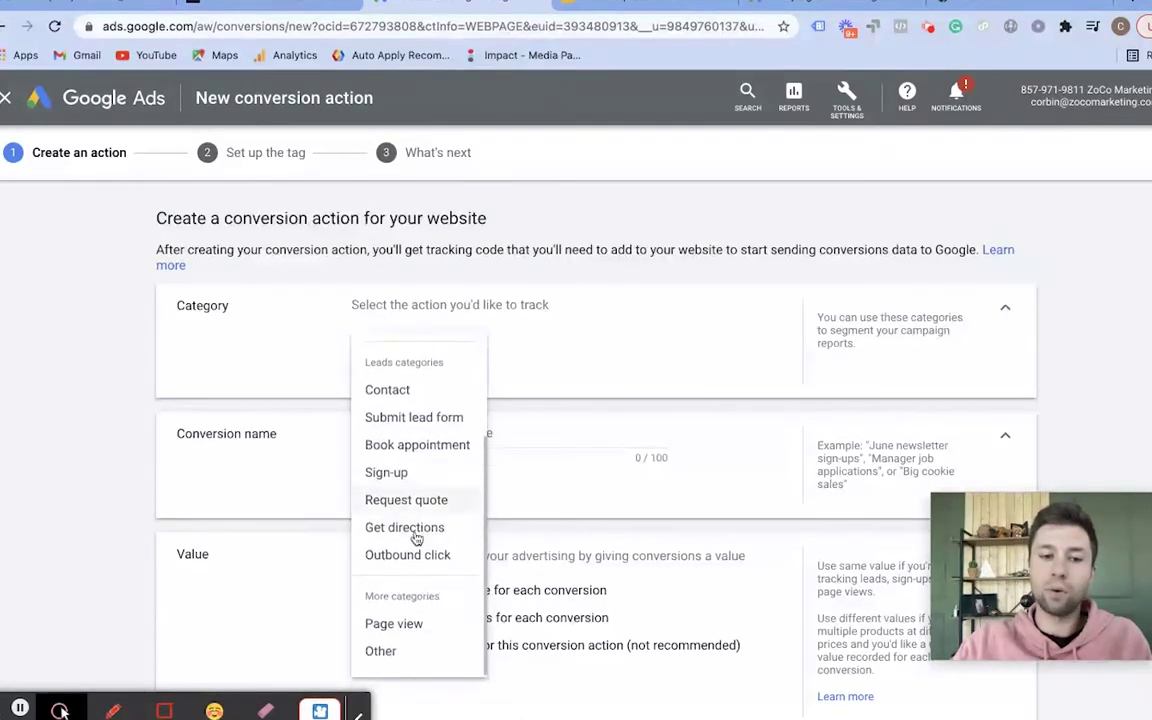
scroll(430, 520, up, 2)
scroll(420, 510, down, 1)
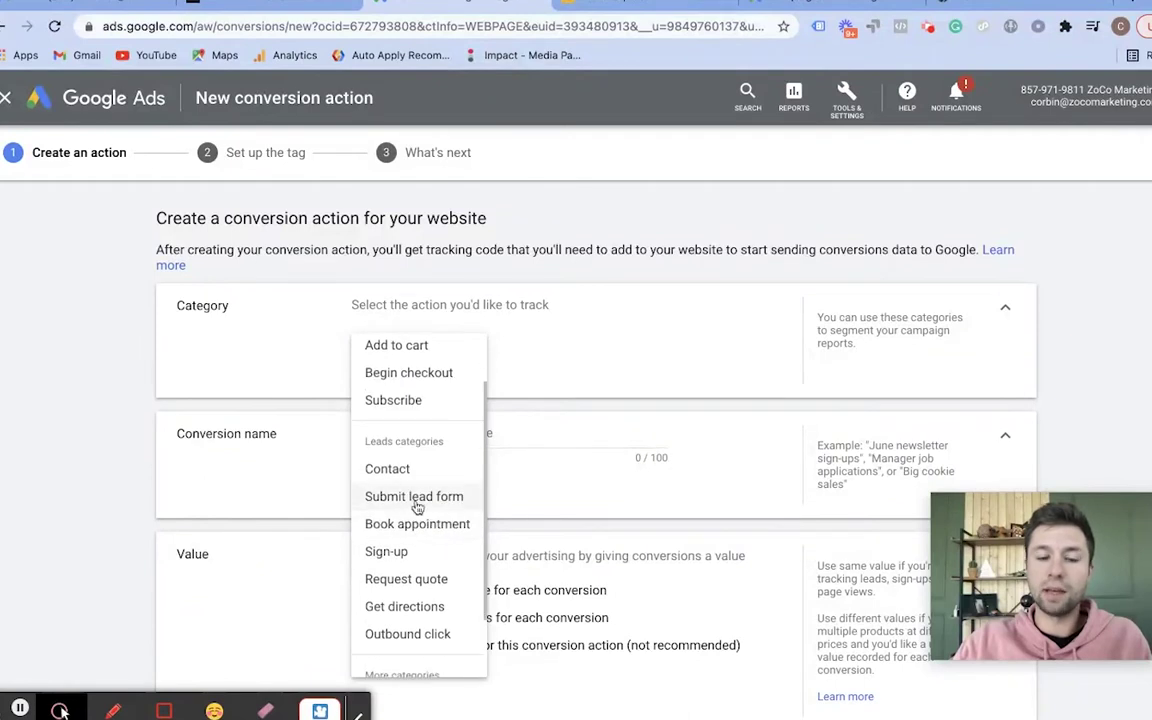
scroll(403, 550, down, 1)
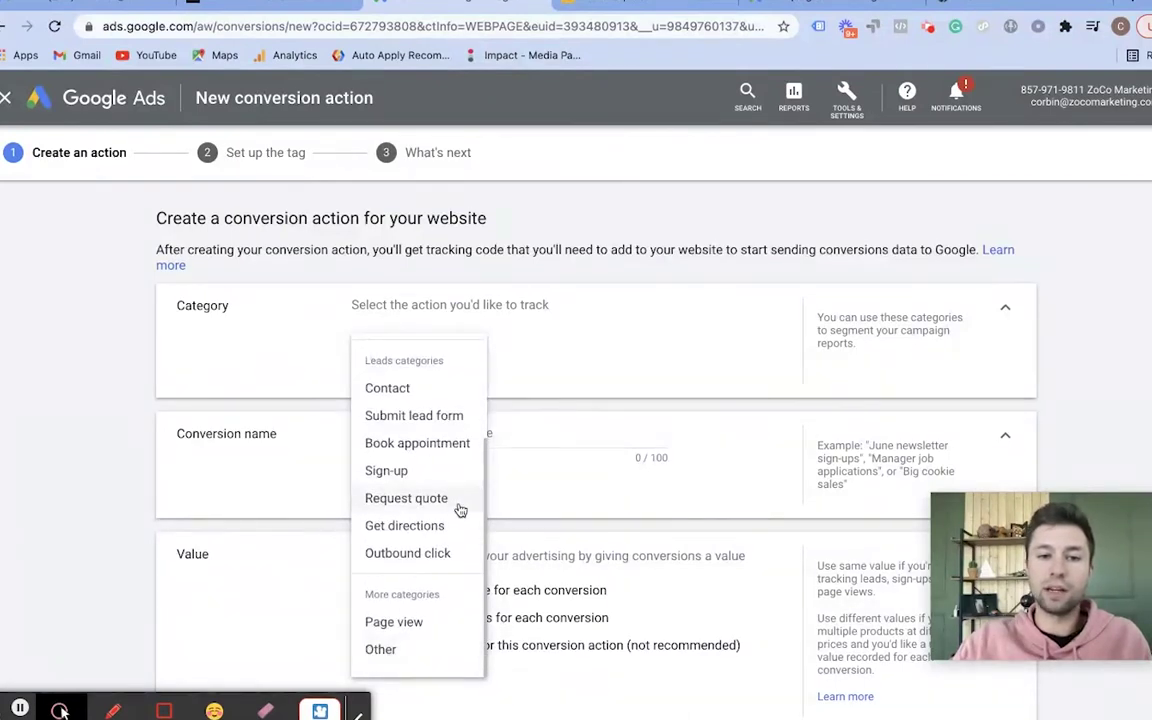
scroll(390, 535, up, 2)
scroll(409, 553, down, 1)
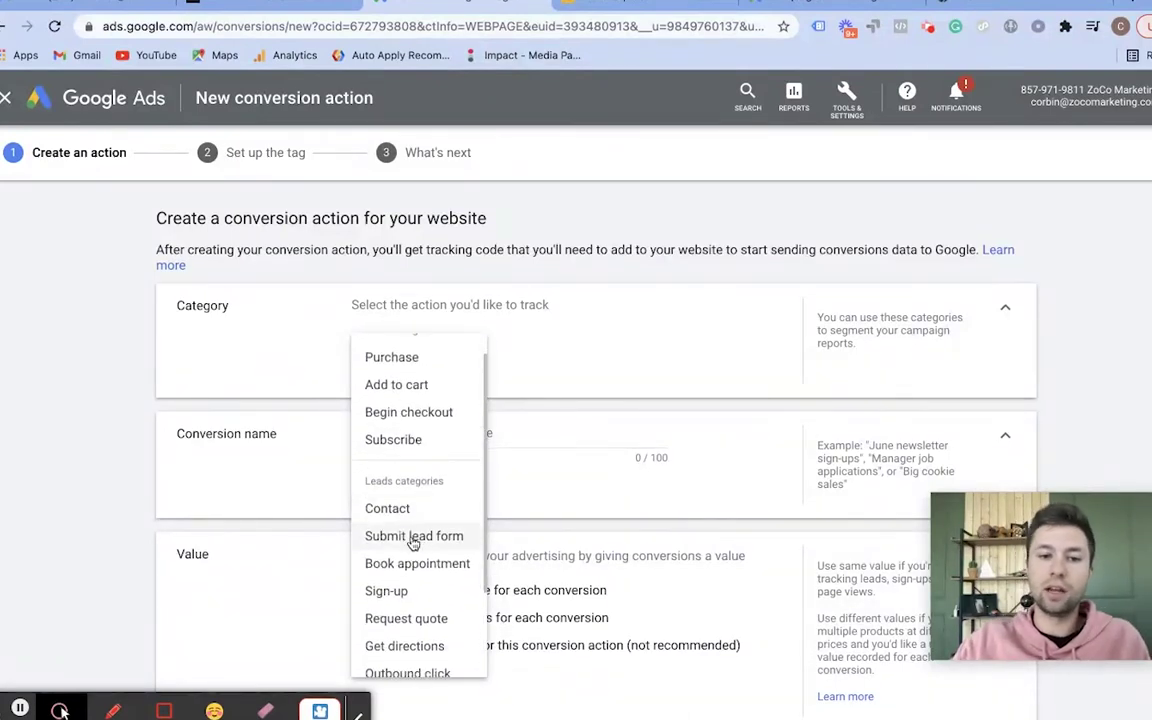
click(405, 537)
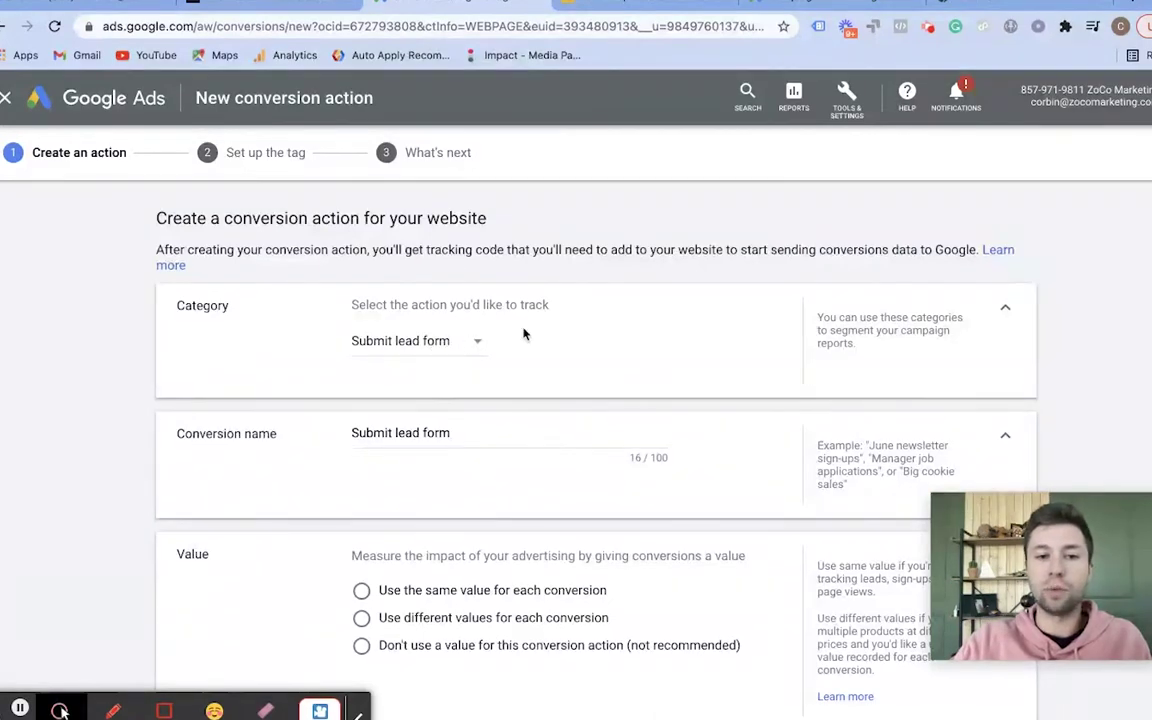
Step: Replace the auto-filled conversion name with 'Test Form'
scroll(527, 332, down, 3)
scroll(306, 364, up, 1)
scroll(306, 364, up, 2)
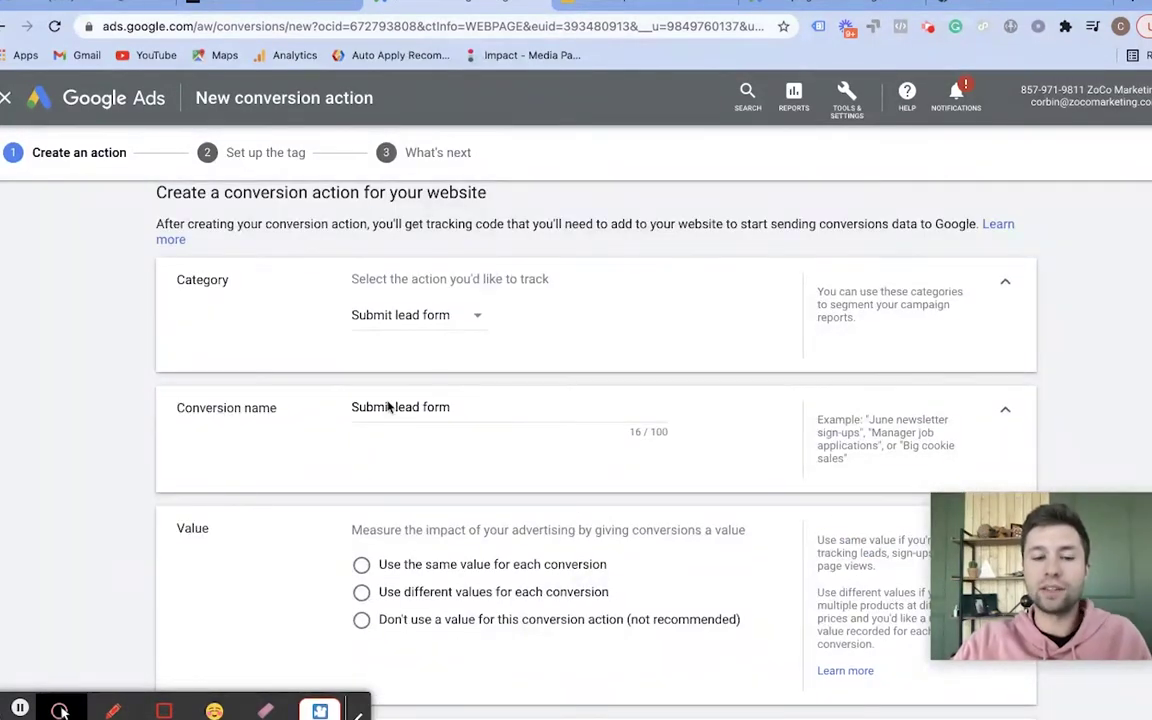
drag(498, 412, 323, 407)
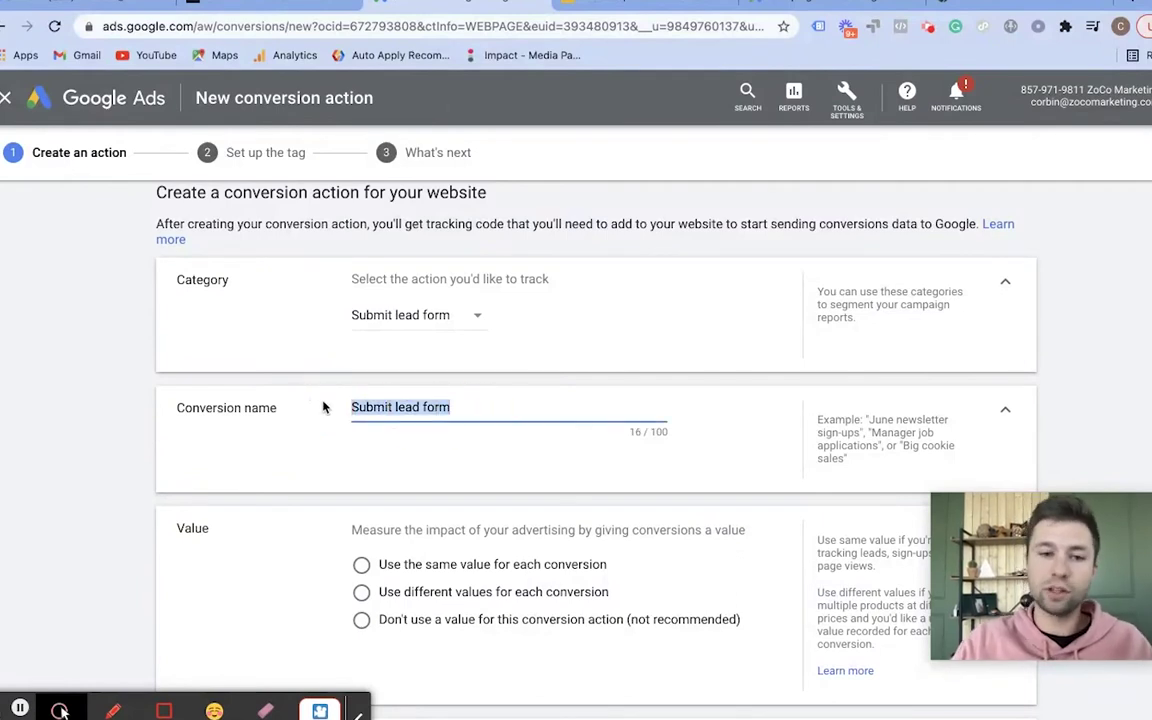
key(BackSpace)
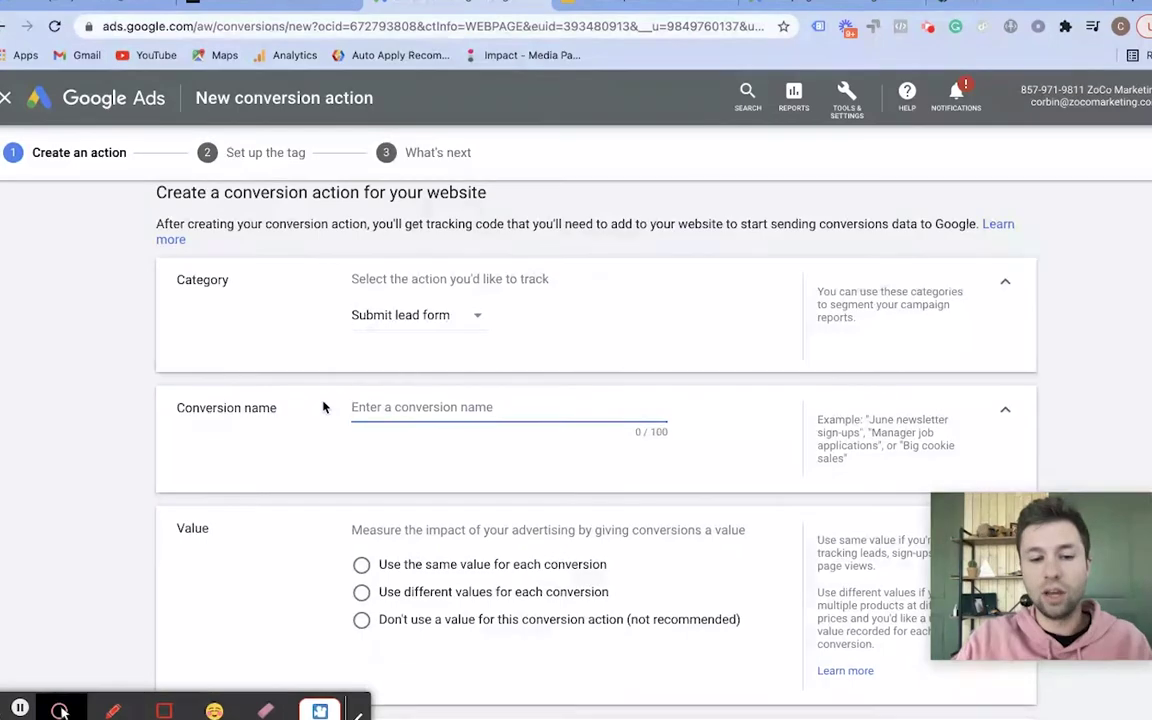
text(Test )
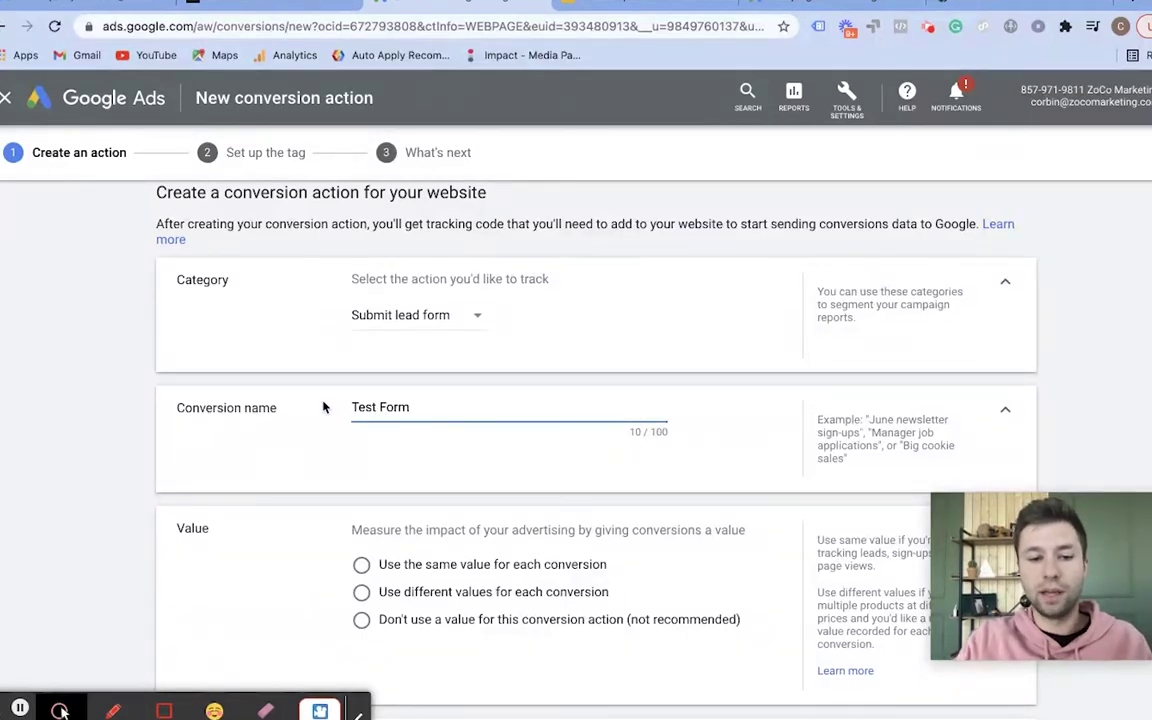
text(Form)
key(BackSpace)
scroll(323, 407, down, 3)
scroll(452, 388, up, 1)
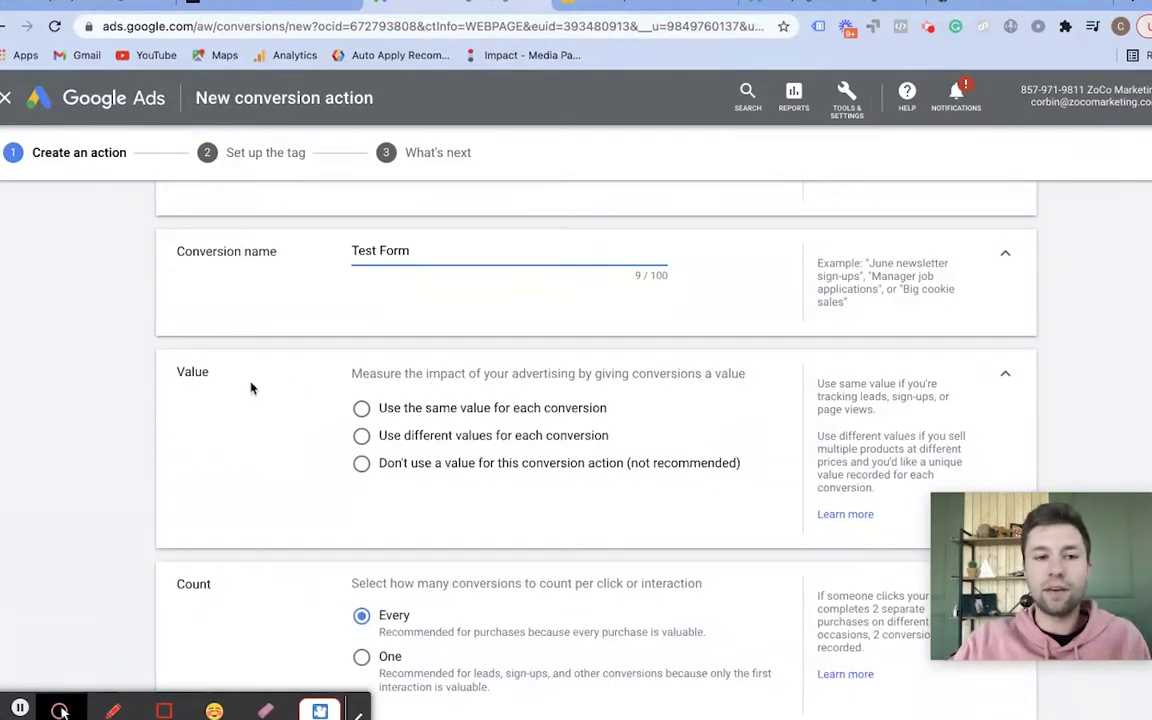
Step: Try a fixed value of 100, then switch to using no value for this conversion
click(363, 409)
click(530, 446)
key(BackSpace)
text(100)
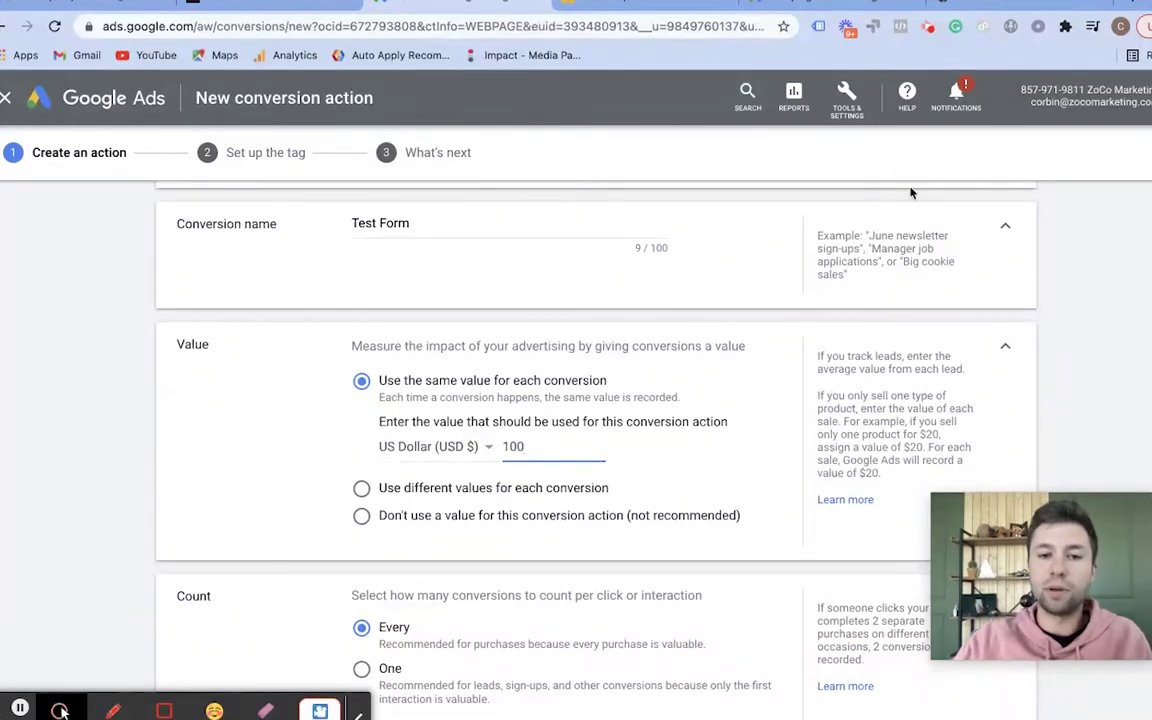
click(622, 452)
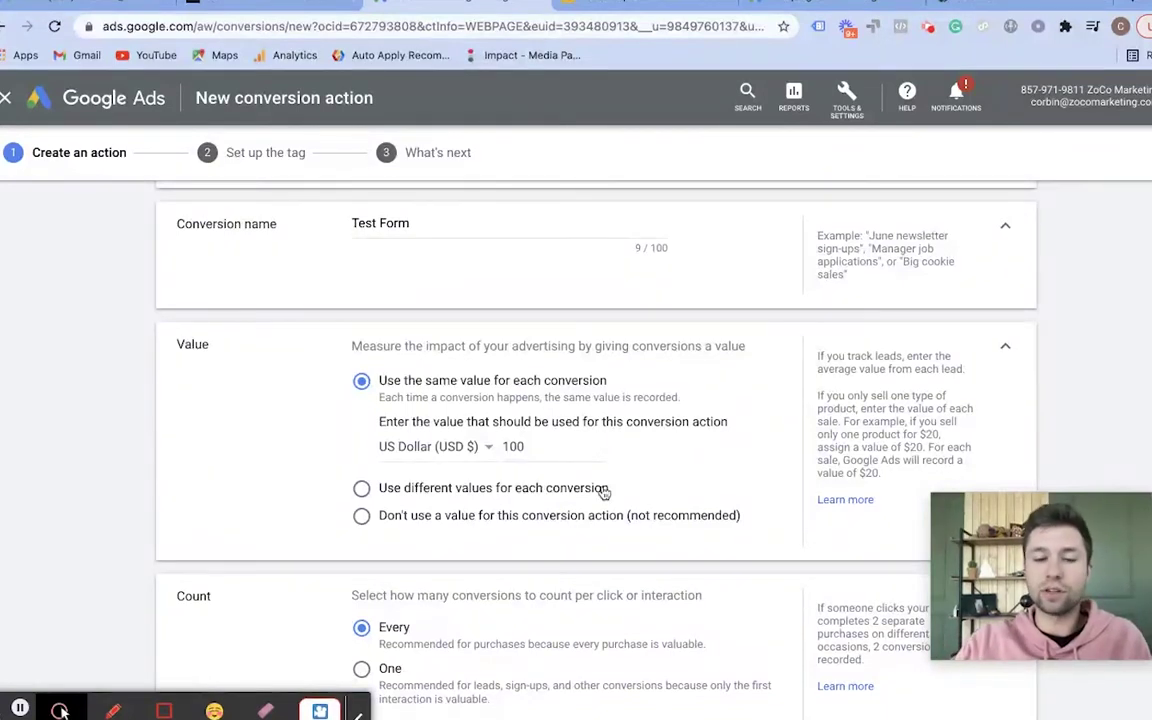
scroll(420, 430, down, 1)
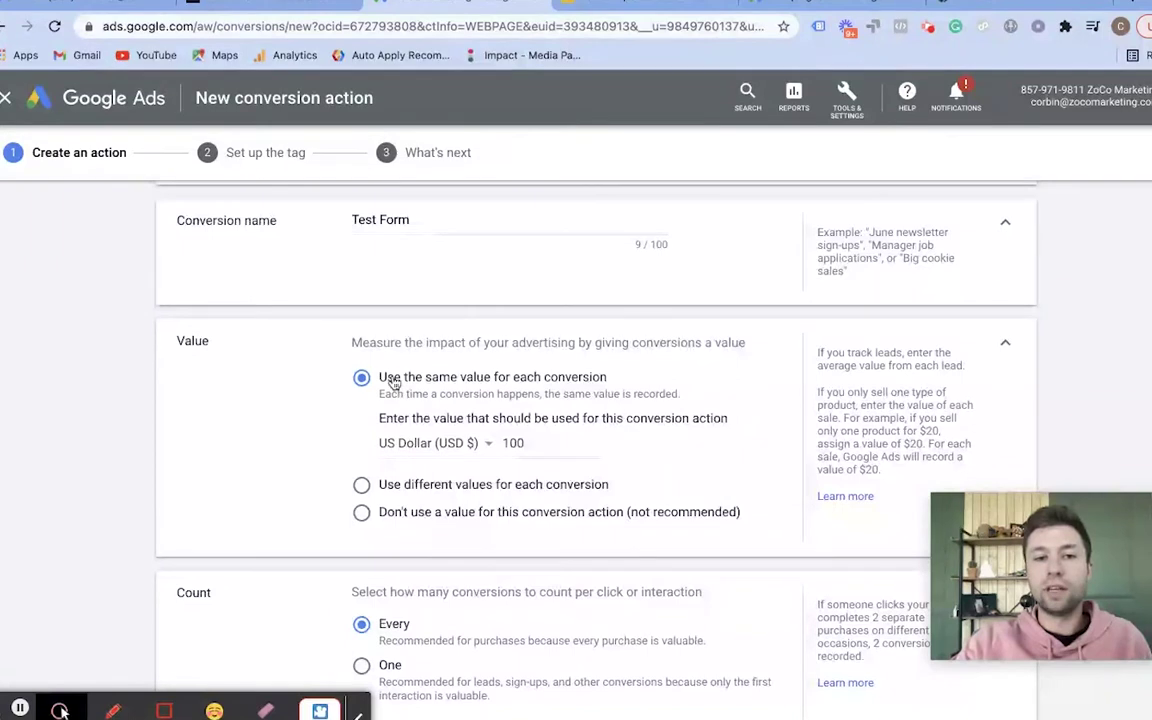
click(362, 514)
scroll(478, 450, down, 1)
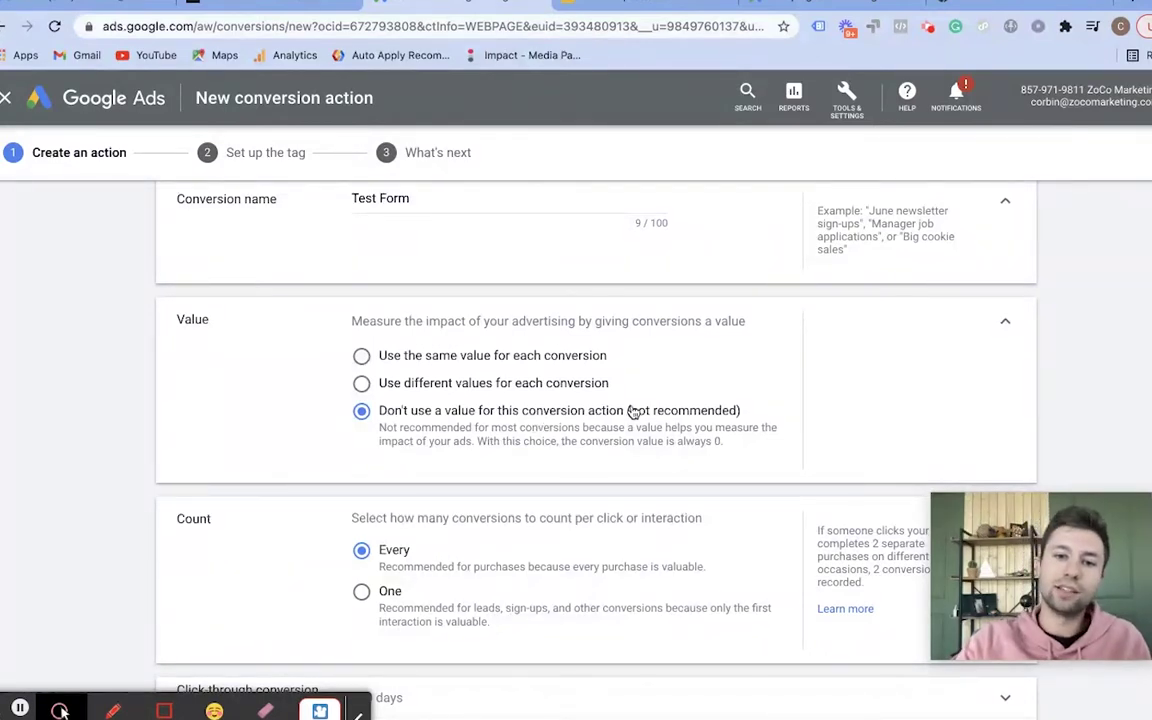
drag(630, 410, 727, 410)
scroll(530, 405, down, 2)
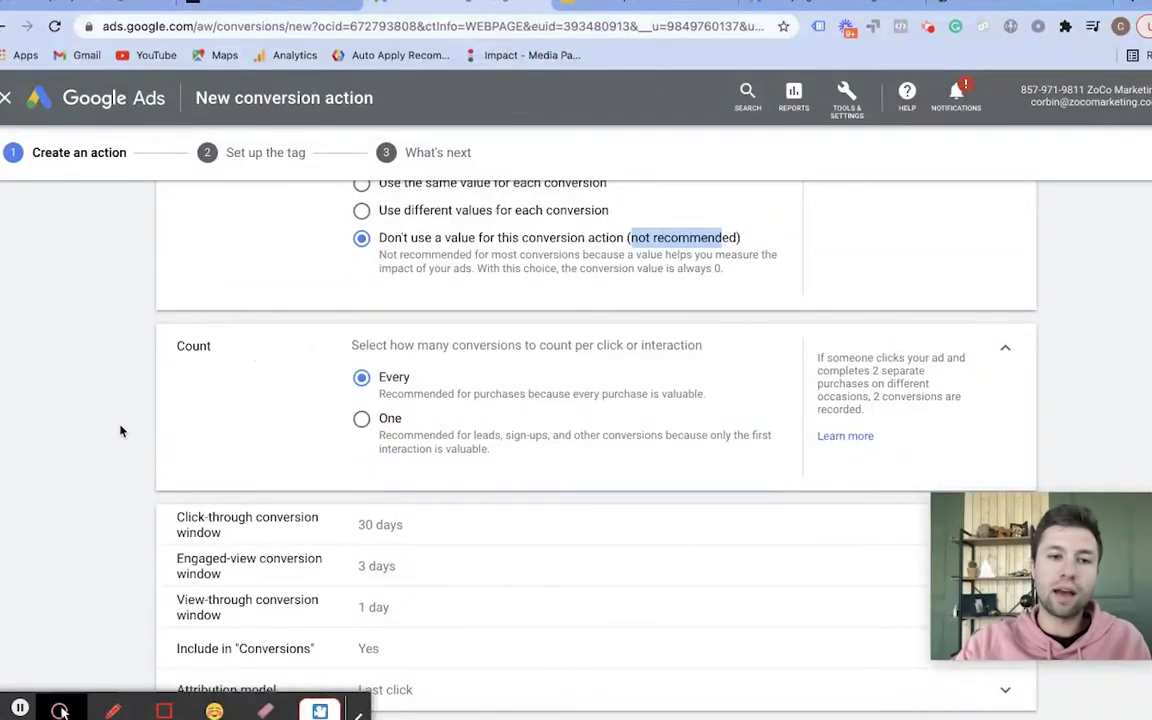
scroll(274, 419, down, 1)
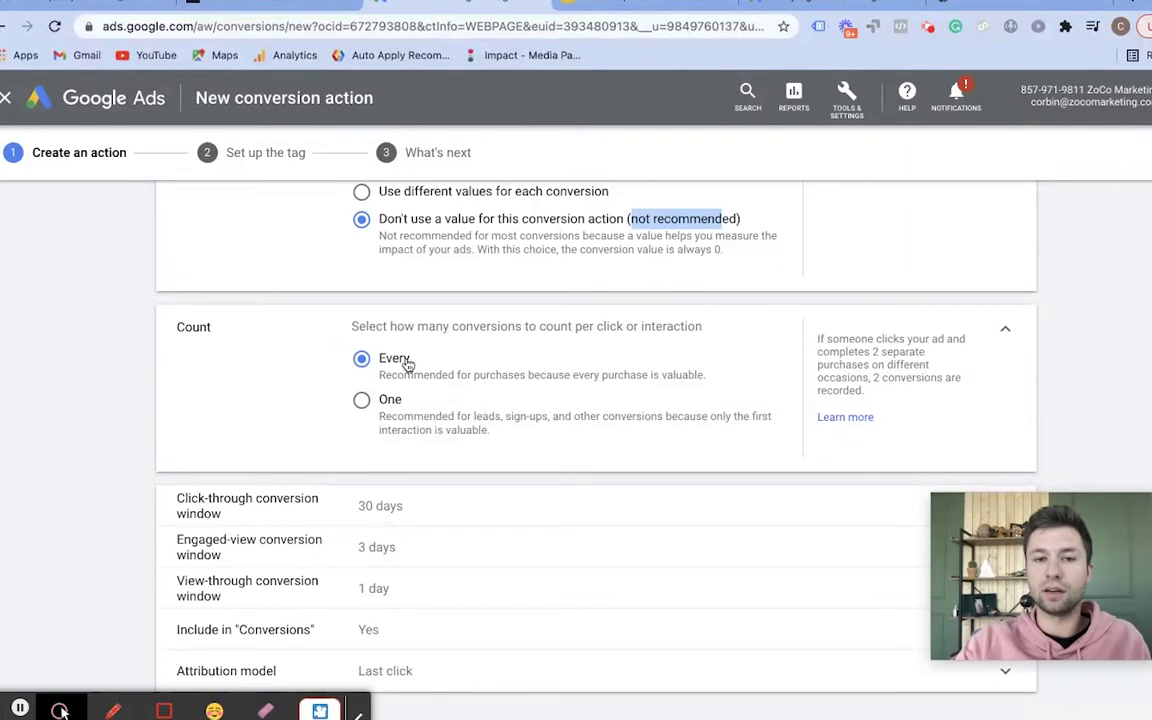
Step: Set Count to One conversion per interaction
click(361, 400)
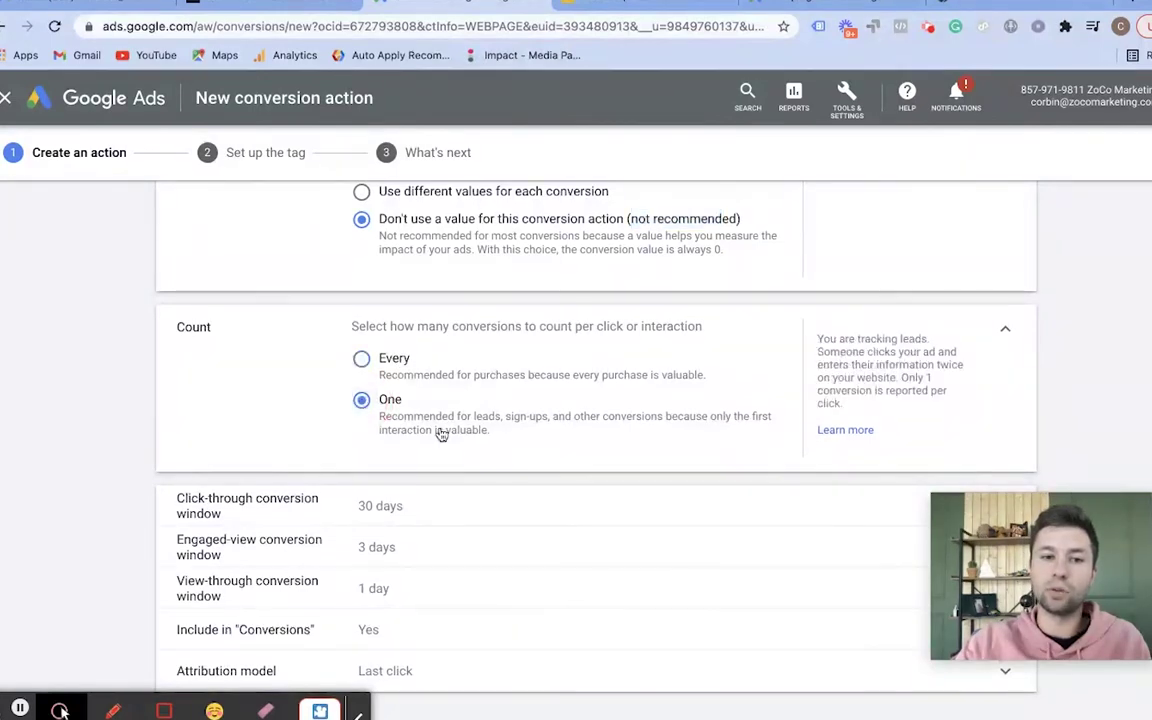
click(362, 360)
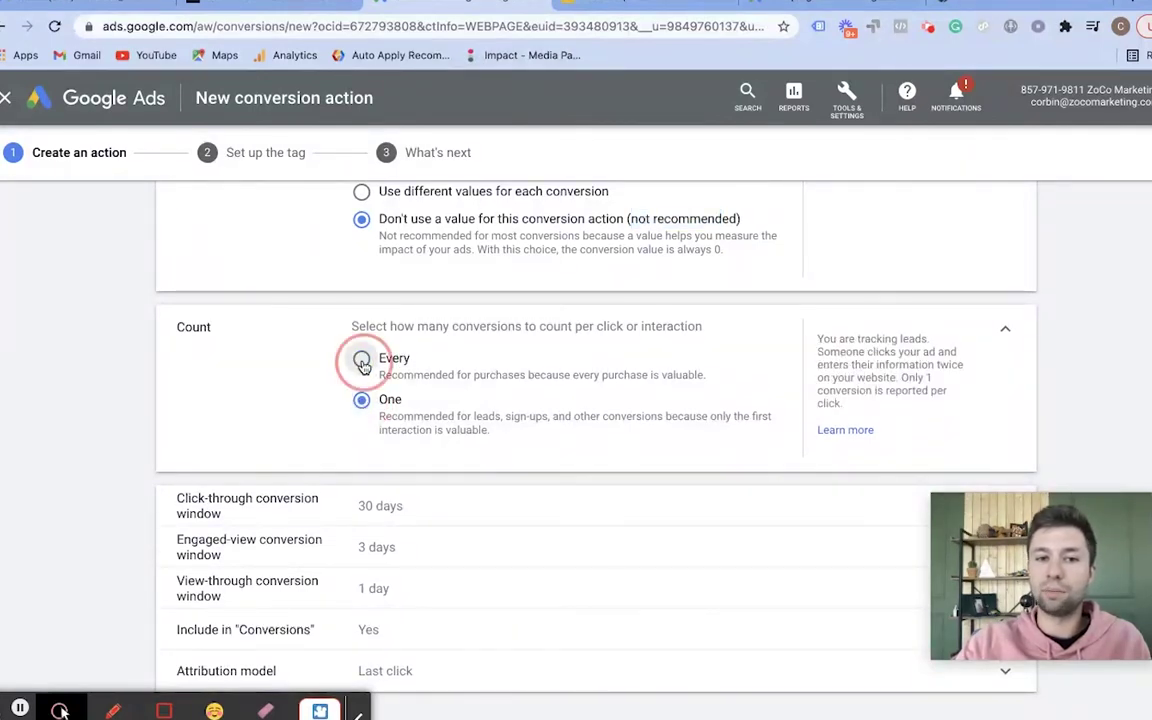
click(361, 400)
scroll(700, 470, down, 1)
drag(1057, 555, 1037, 303)
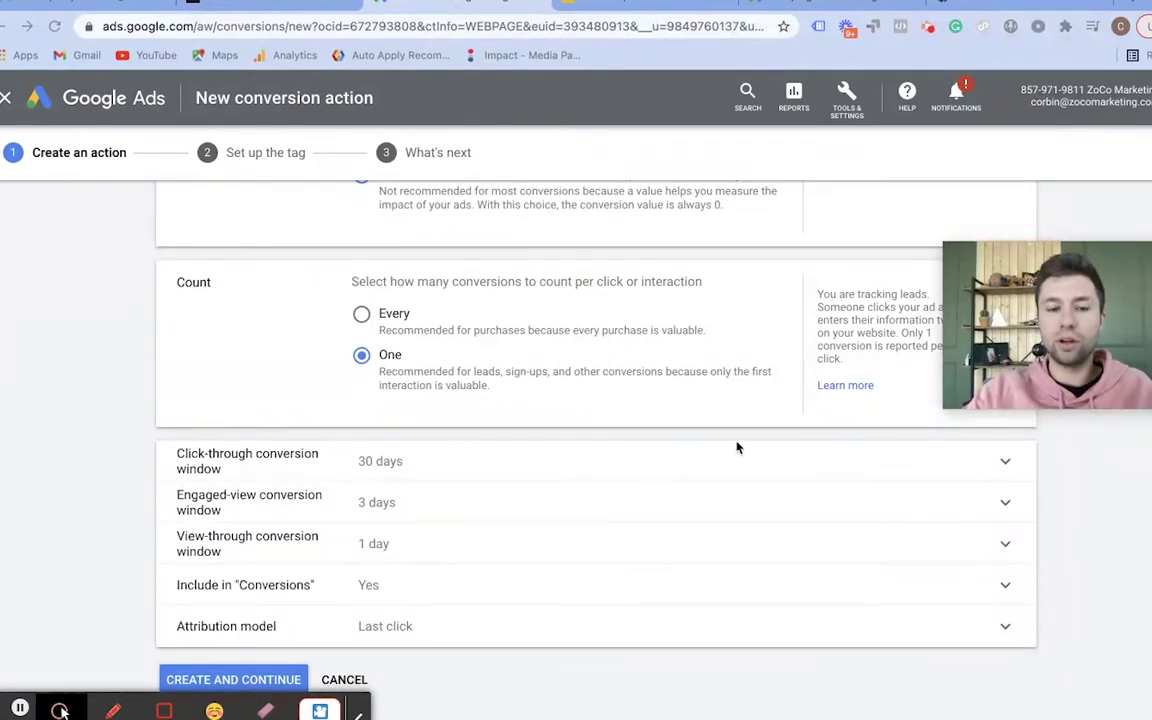
click(976, 464)
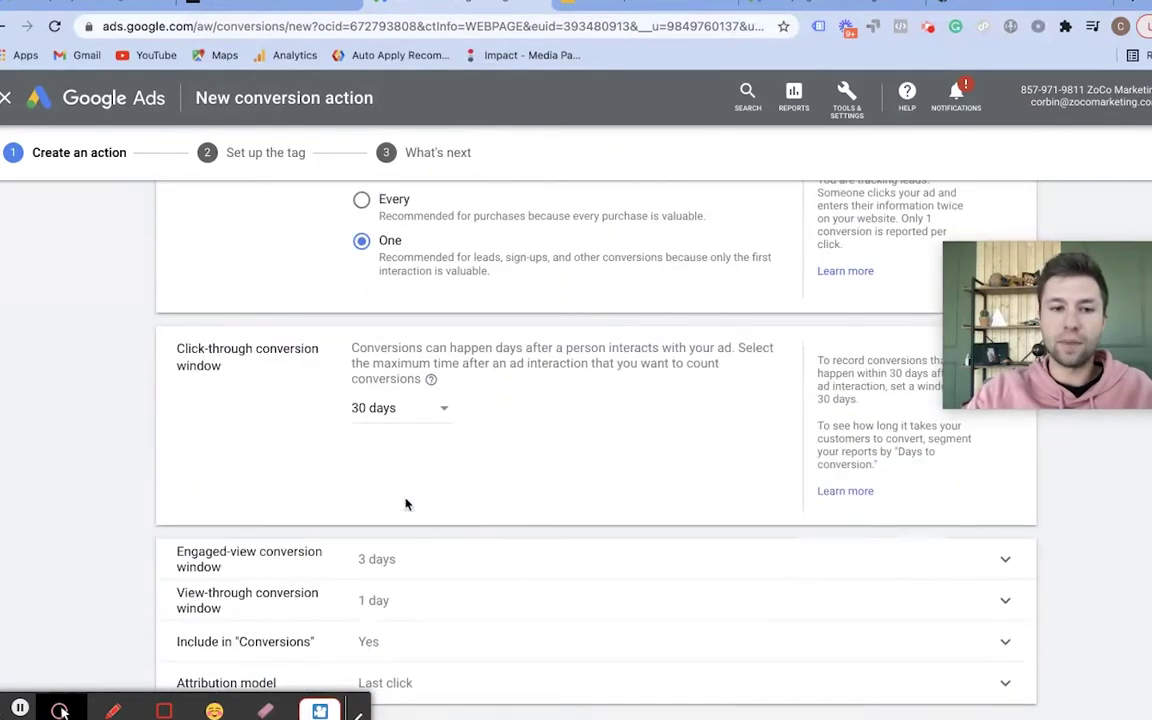
click(440, 408)
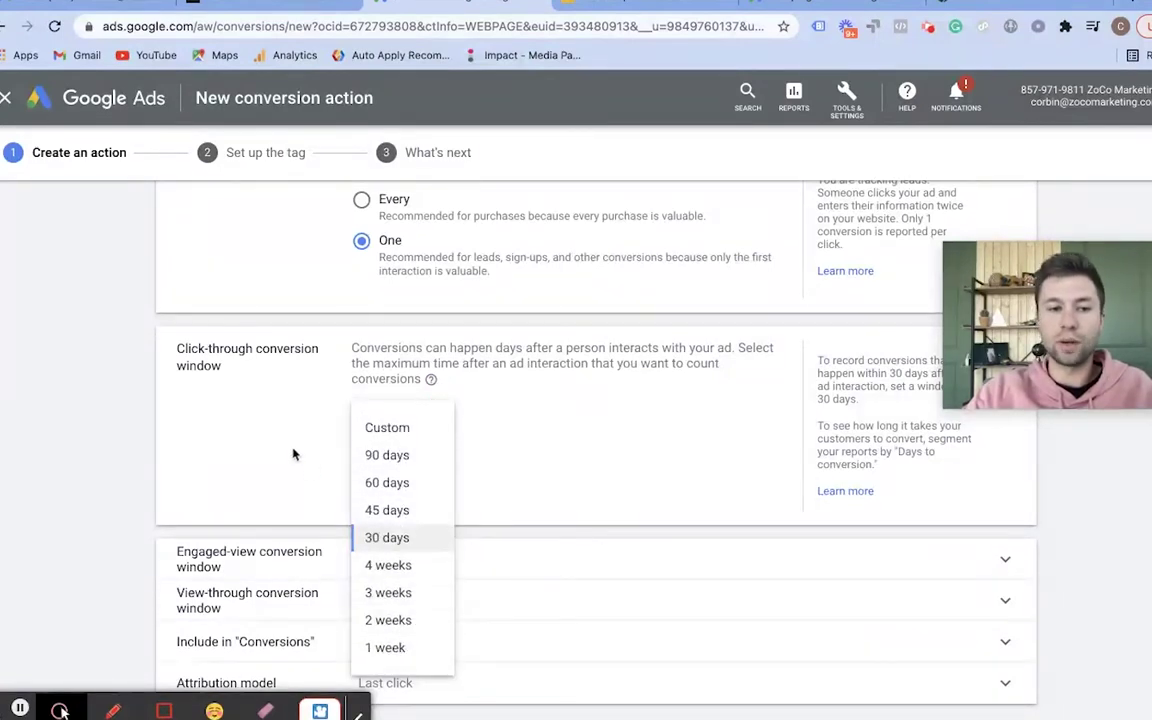
click(406, 537)
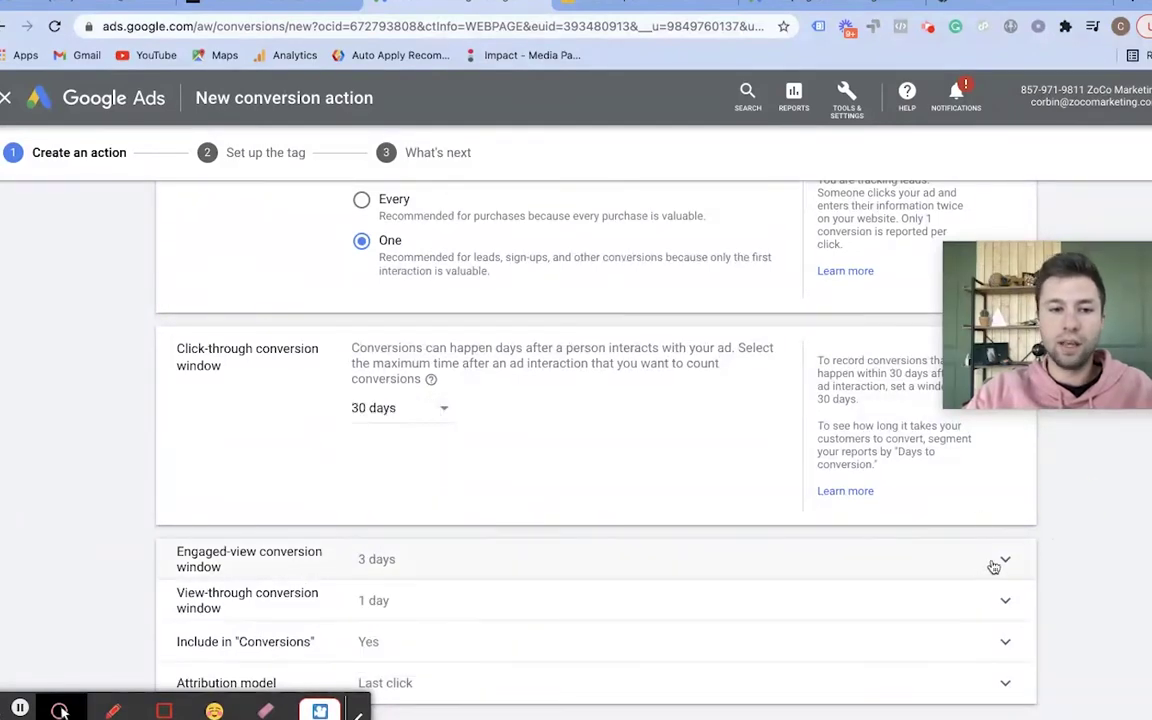
click(612, 568)
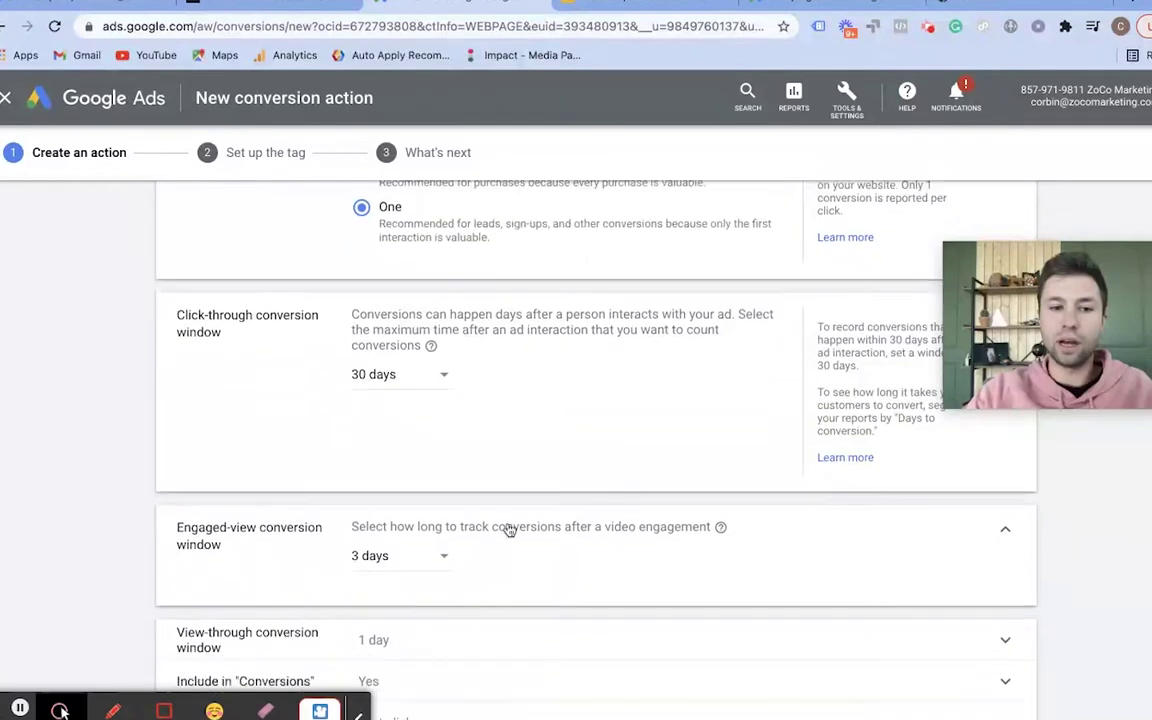
click(430, 468)
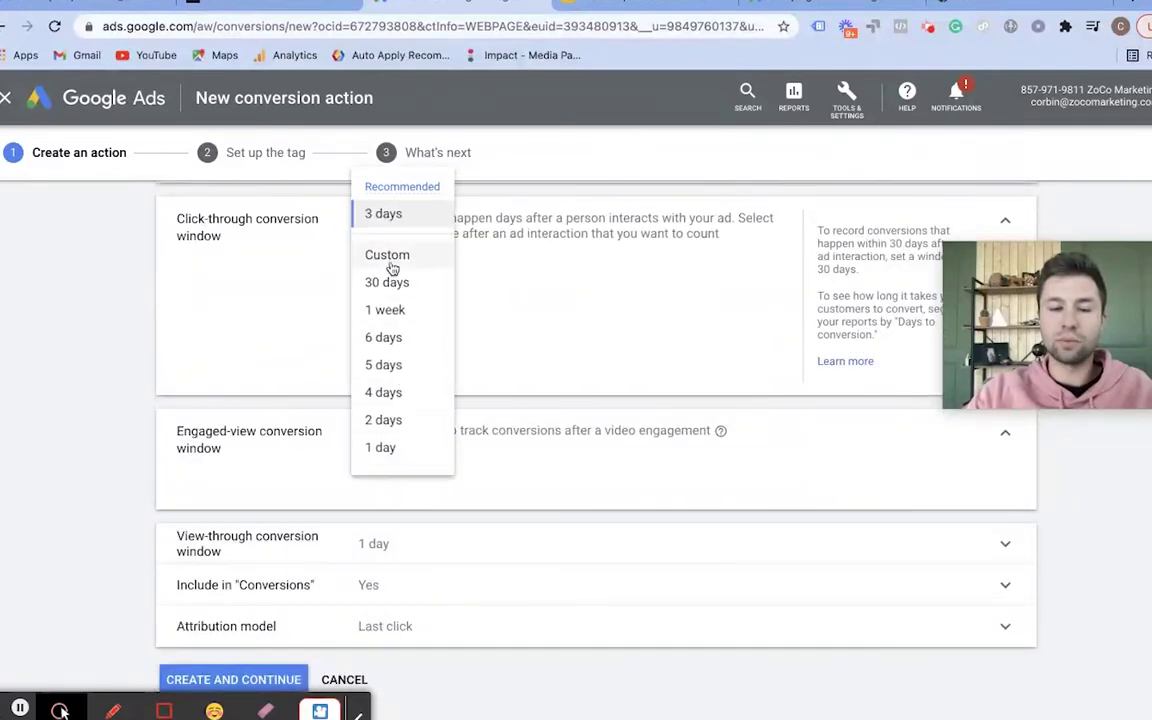
click(108, 452)
click(1005, 433)
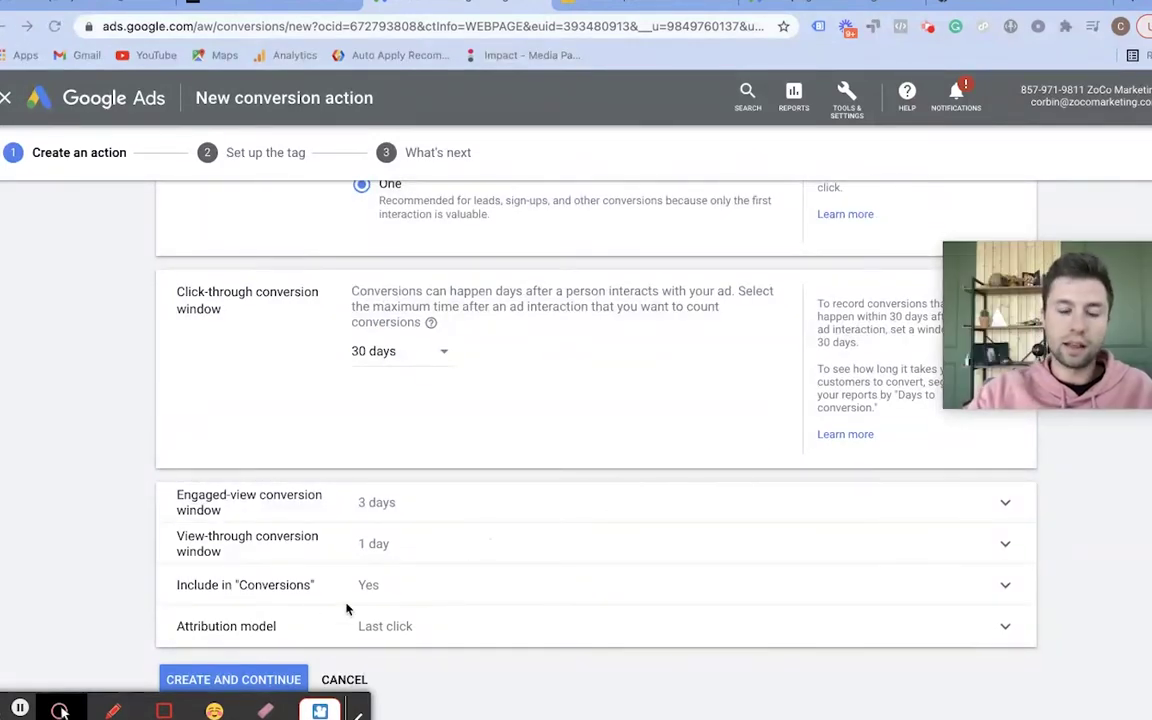
click(1004, 589)
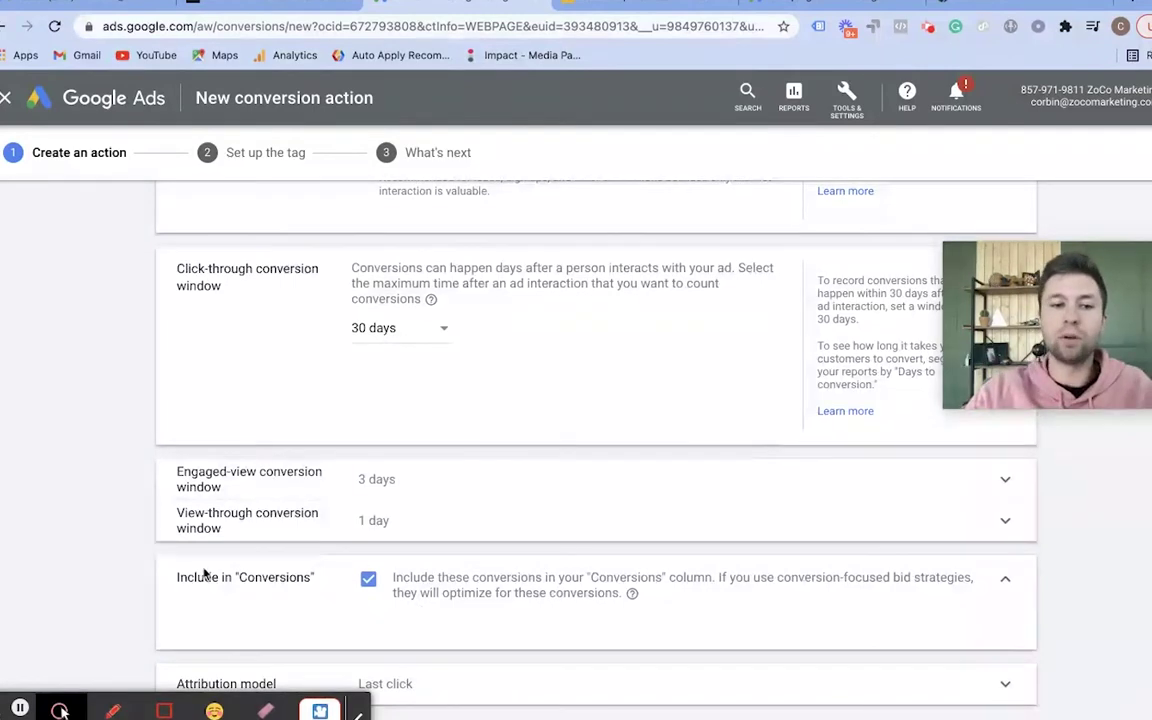
click(1008, 582)
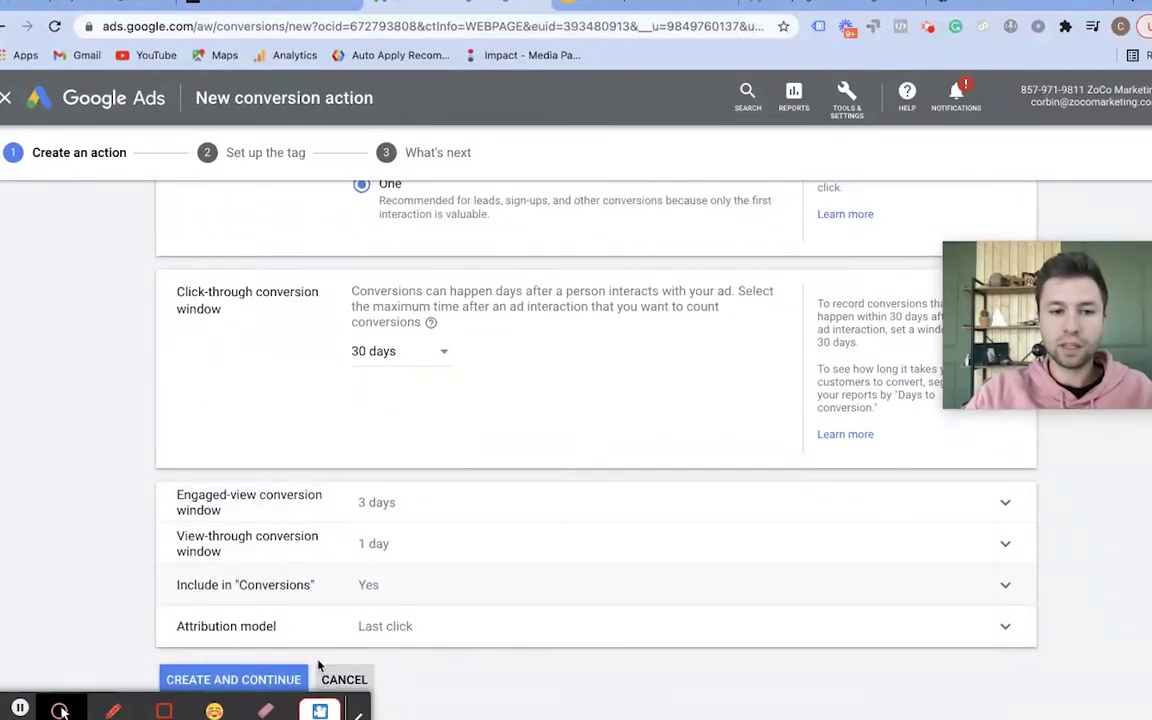
click(771, 628)
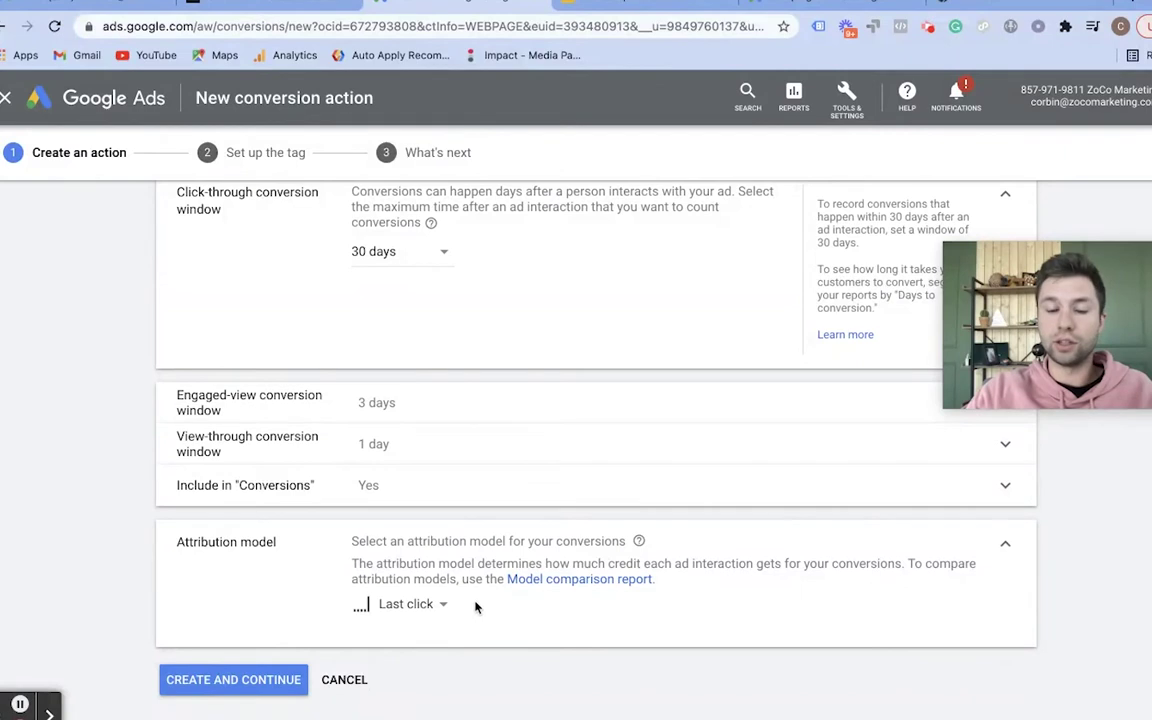
click(440, 607)
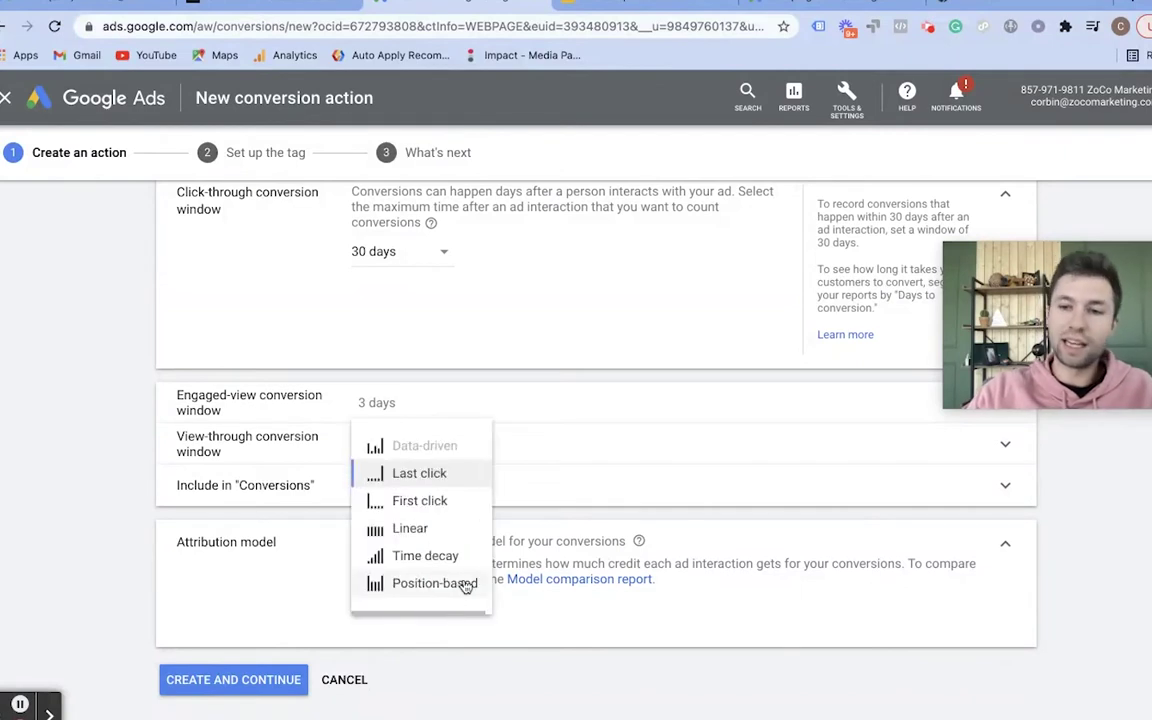
click(403, 476)
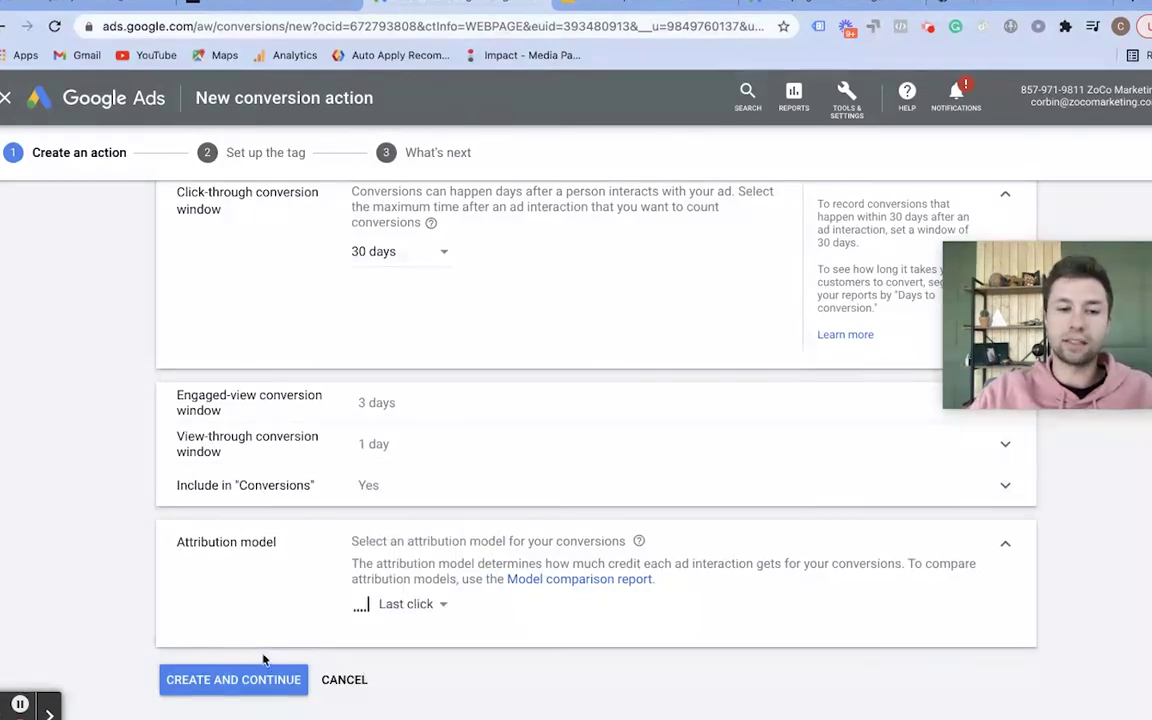
click(237, 679)
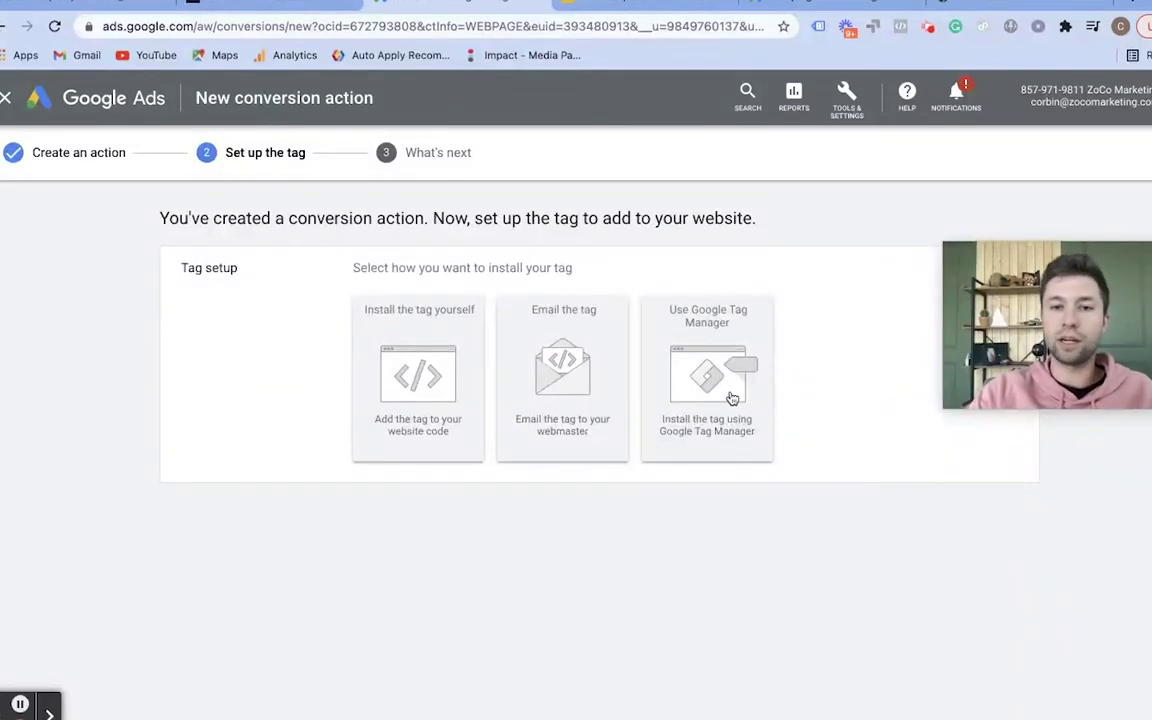
Step: Choose Email the tag as the installation method and bring up the webmaster e-mail field
click(567, 345)
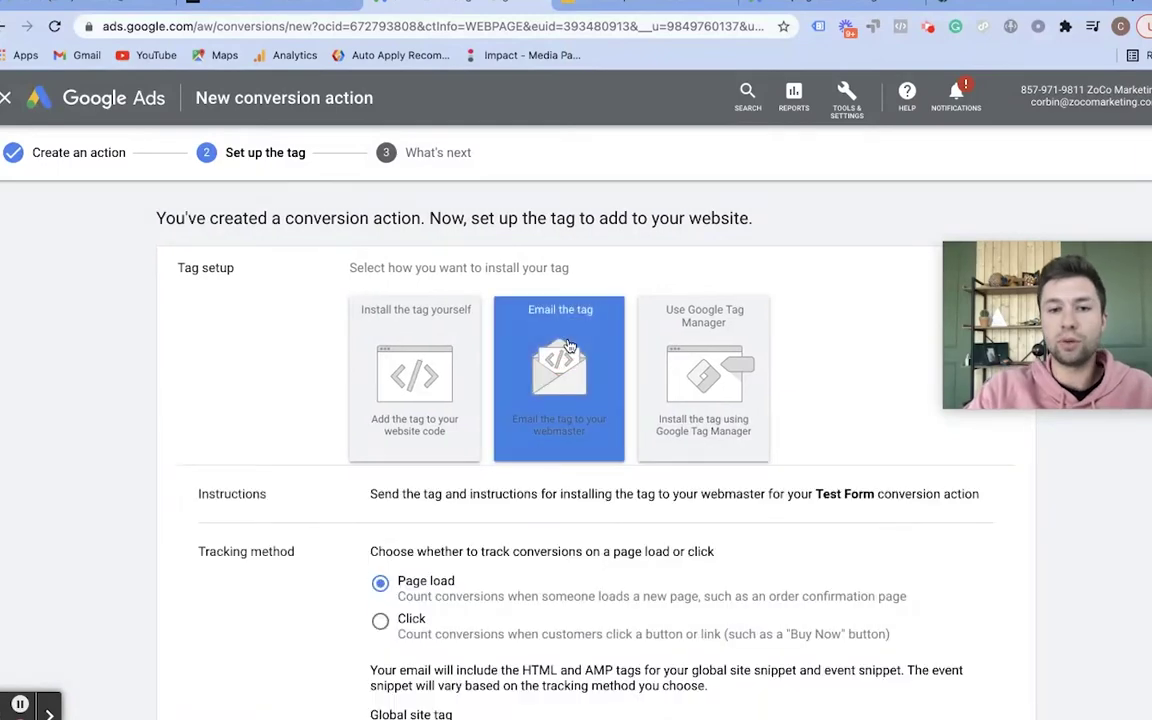
scroll(560, 391, down, 5)
click(397, 608)
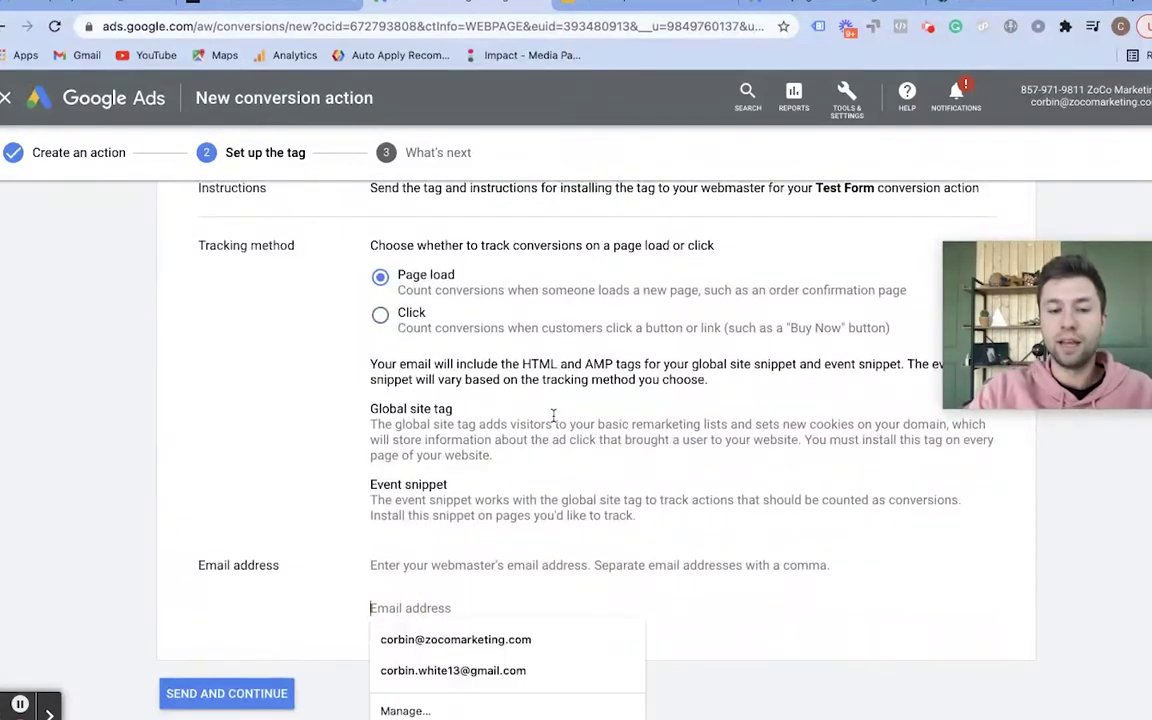
click(329, 470)
scroll(330, 465, up, 2)
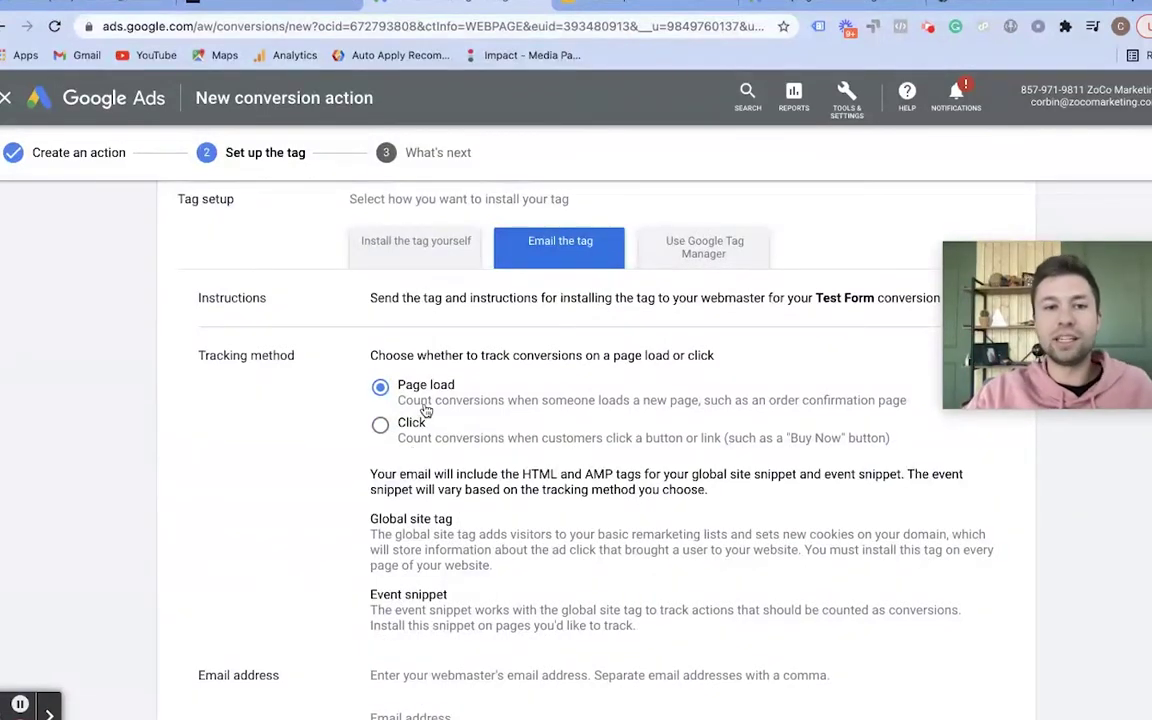
Step: Choose to install the tag yourself and look through the global site tag section
click(430, 258)
scroll(543, 340, down, 2)
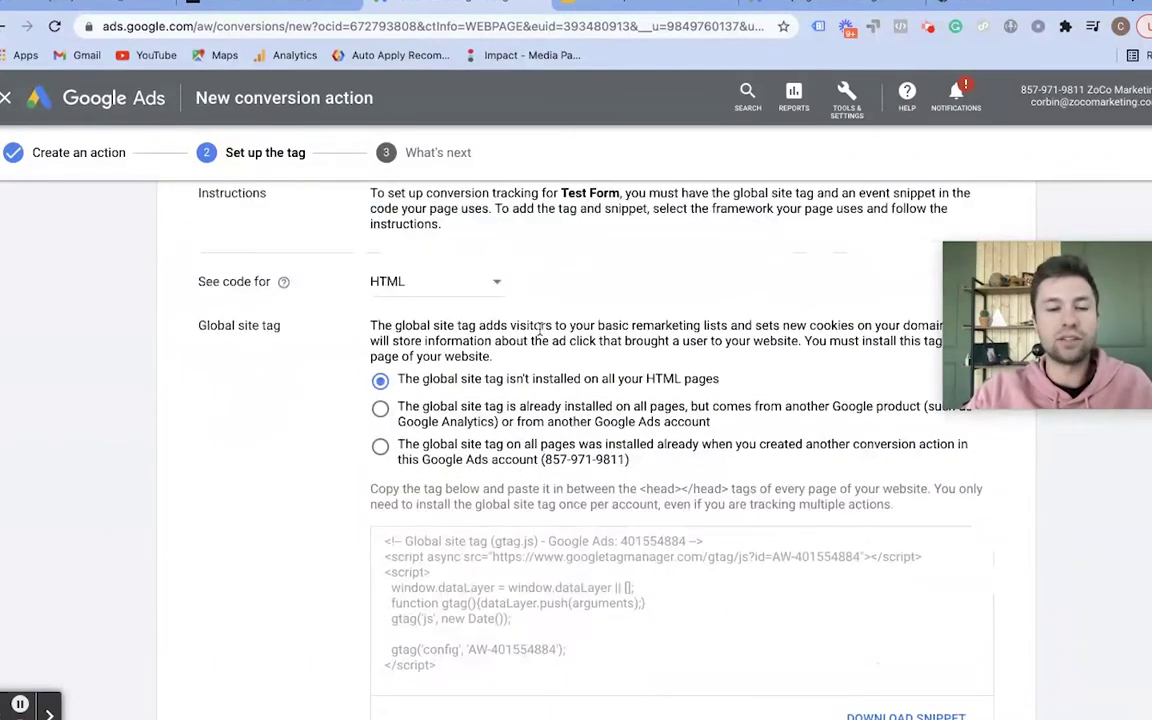
scroll(560, 332, up, 2)
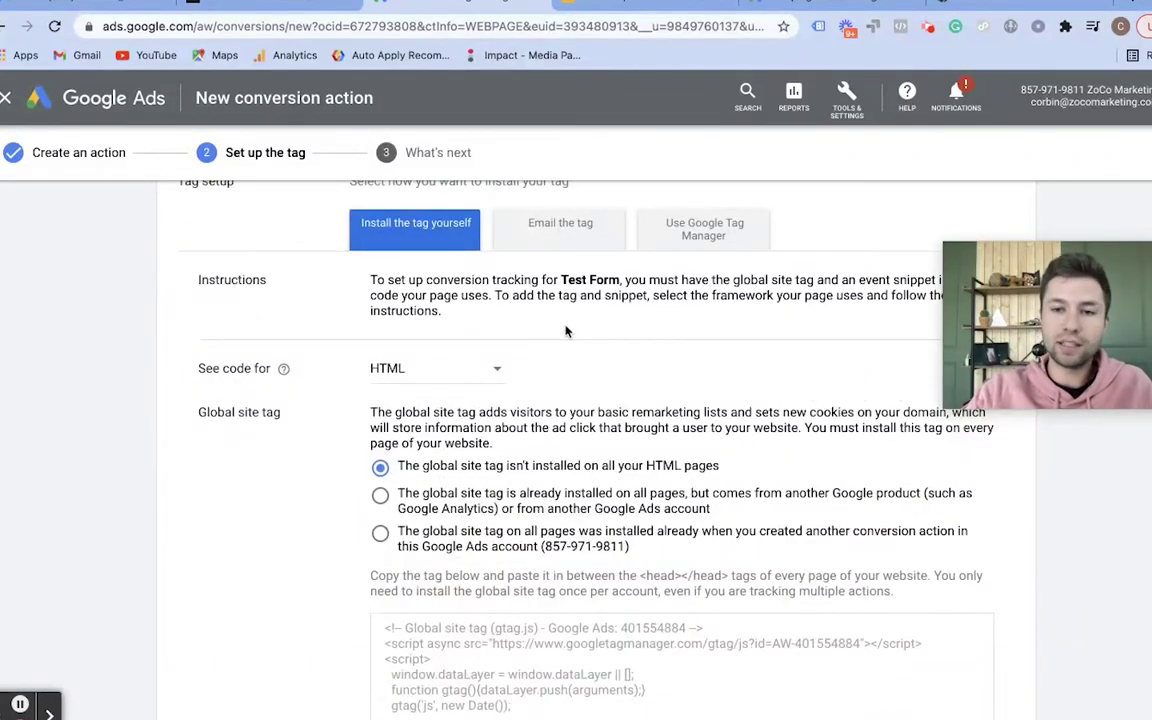
scroll(522, 303, up, 2)
scroll(466, 366, down, 3)
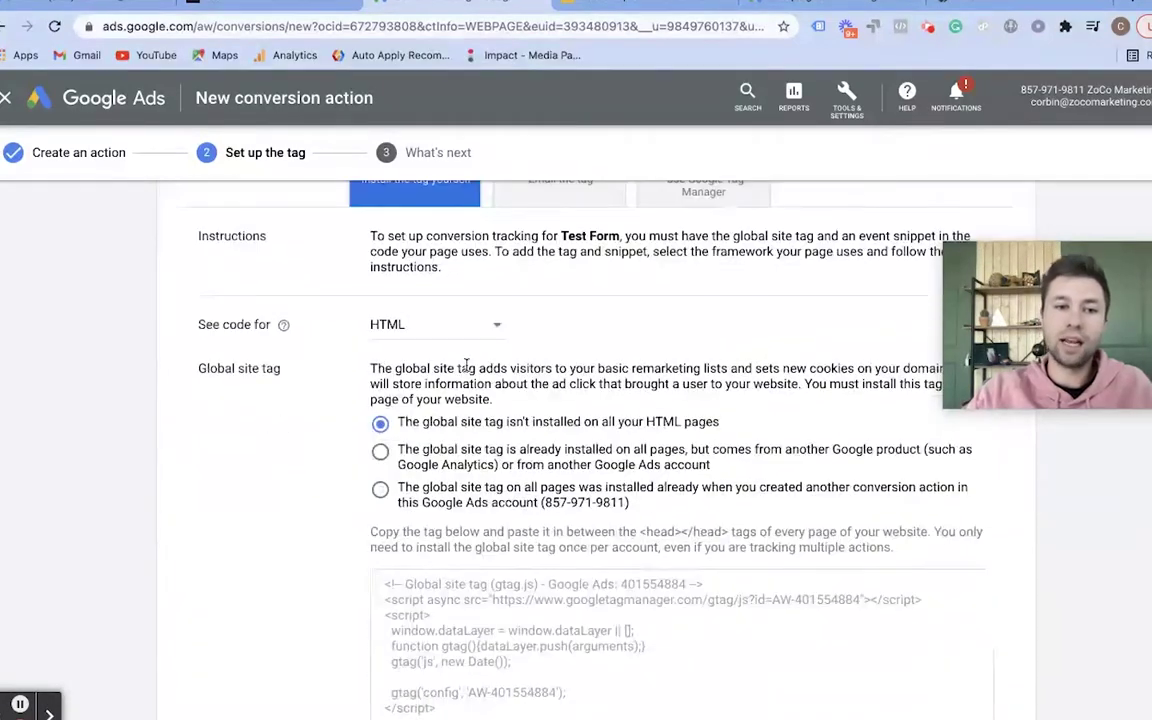
scroll(466, 366, up, 2)
drag(197, 469, 314, 475)
scroll(302, 452, down, 4)
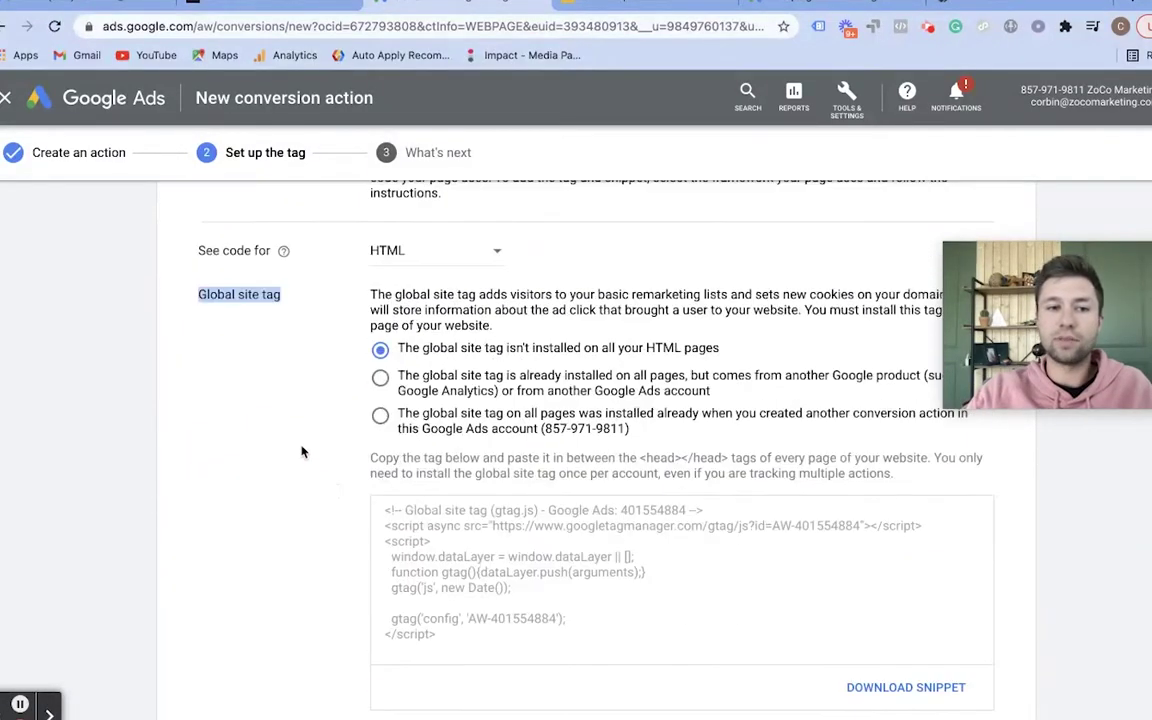
scroll(265, 410, up, 1)
scroll(360, 335, down, 6)
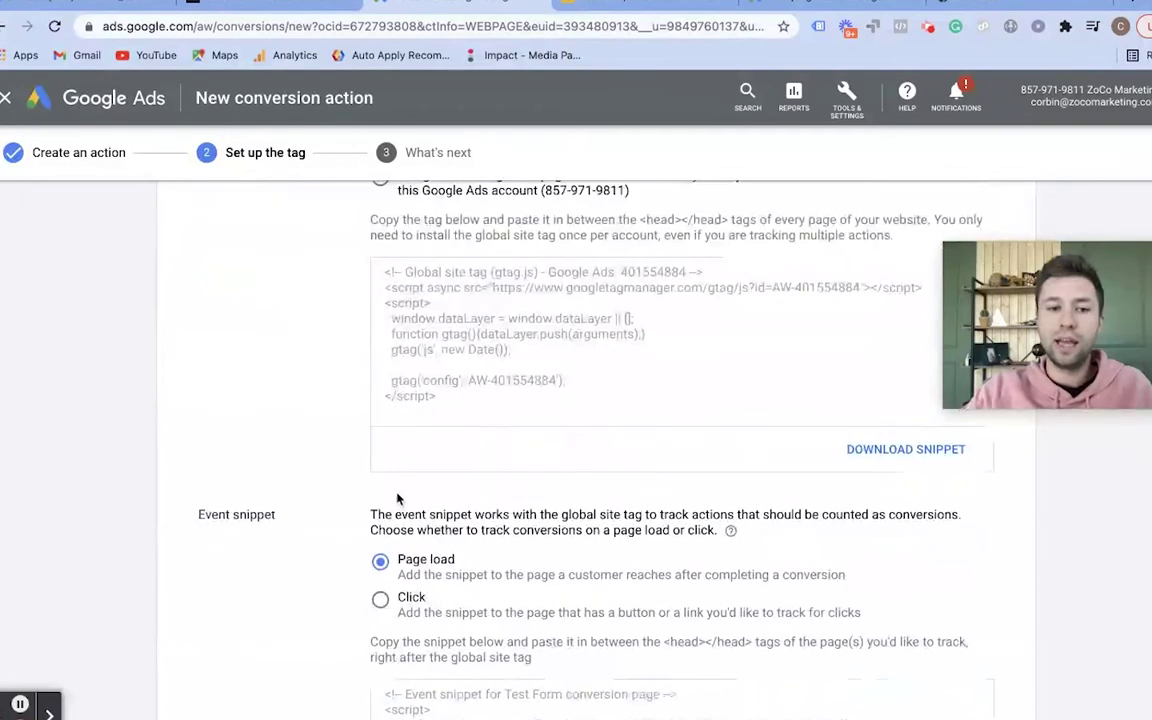
drag(198, 513, 264, 514)
scroll(342, 441, up, 6)
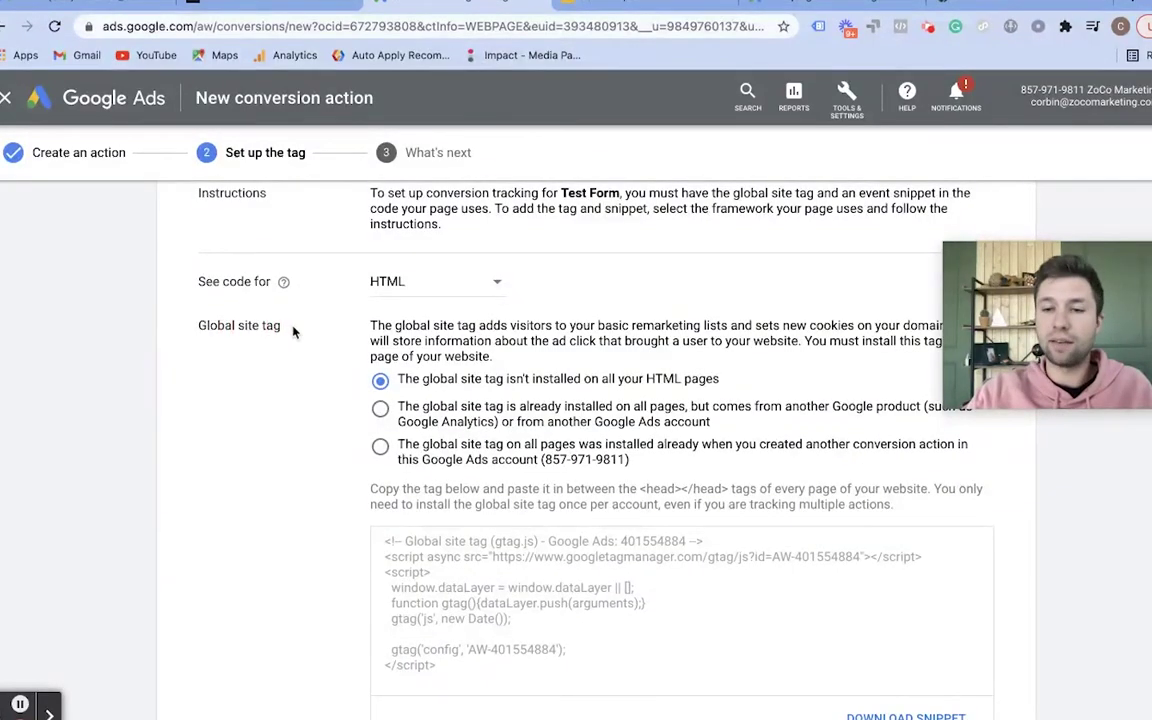
scroll(320, 360, down, 1)
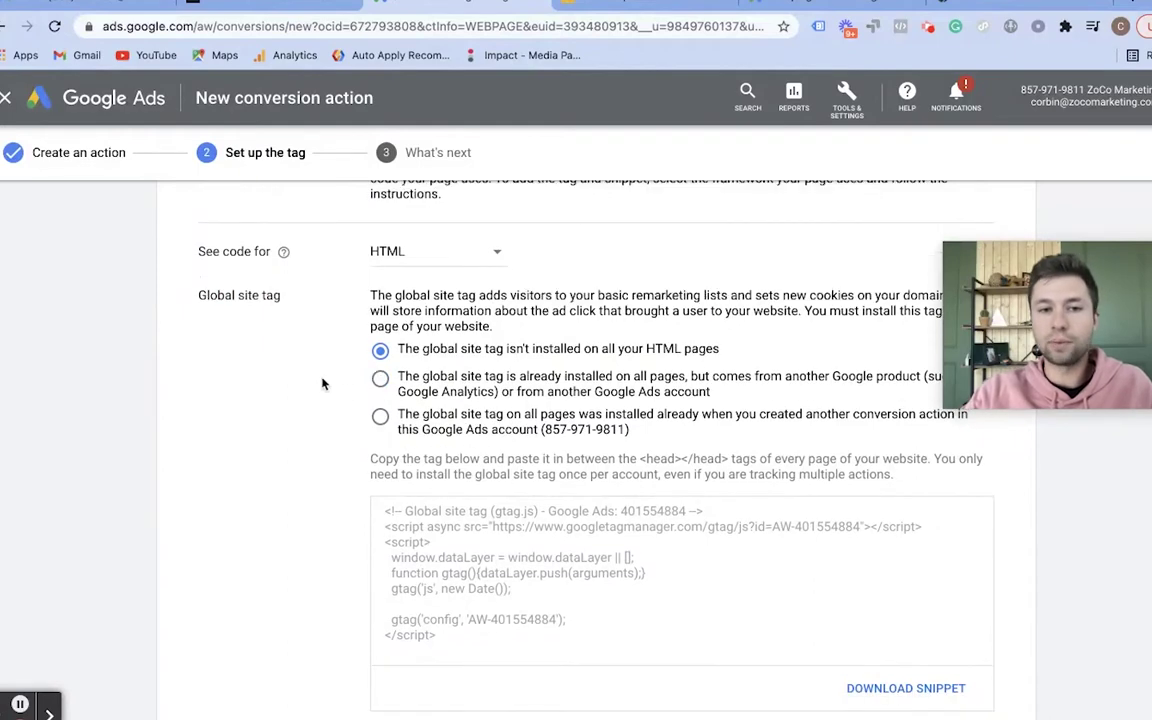
scroll(463, 496, down, 4)
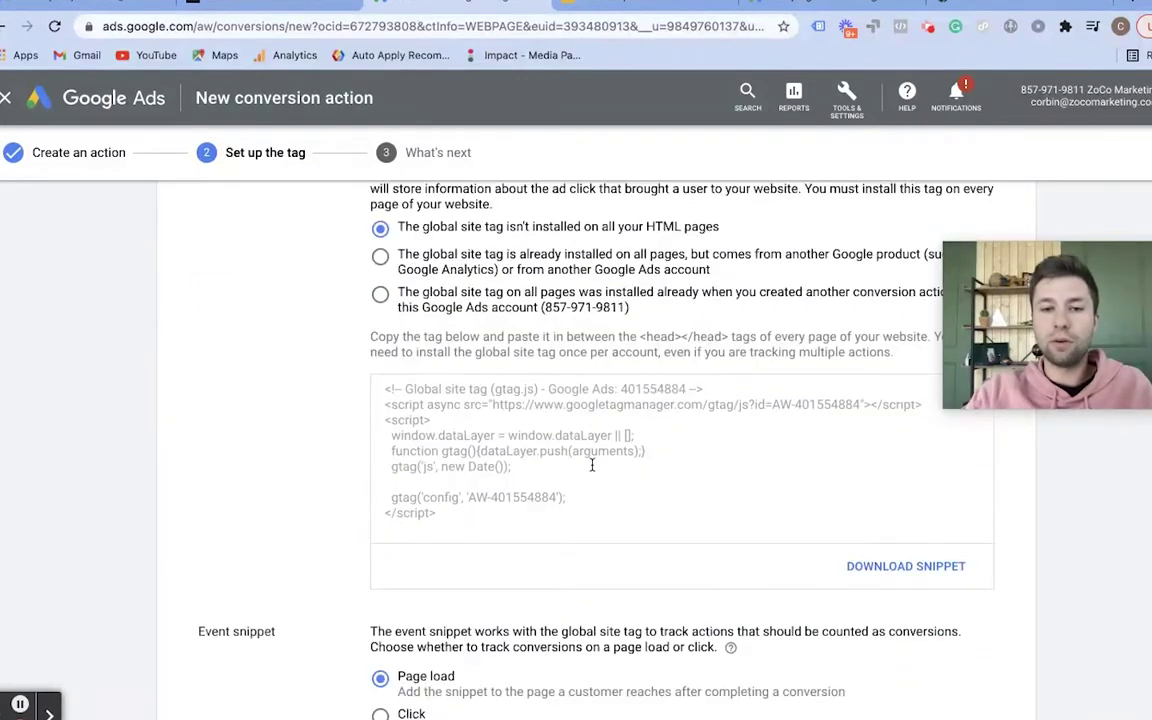
scroll(577, 531, up, 1)
Step: Select the entire gtag.js global site tag code
click(577, 531)
click(483, 543)
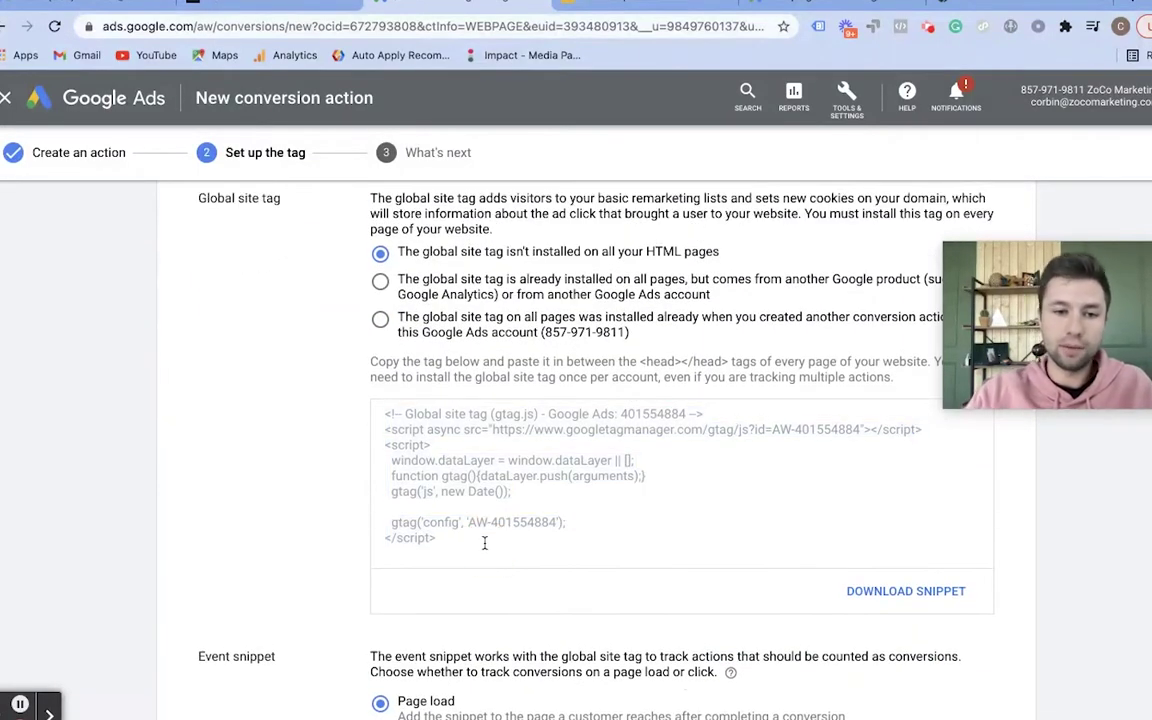
drag(445, 533, 383, 415)
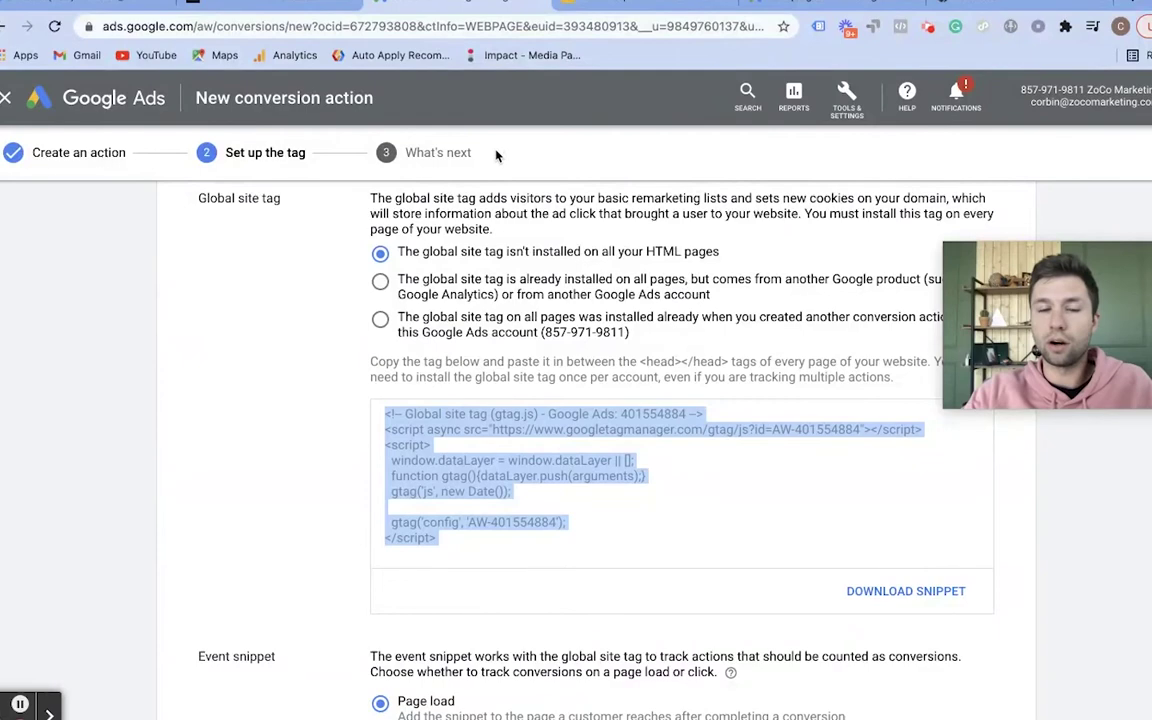
click(265, 5)
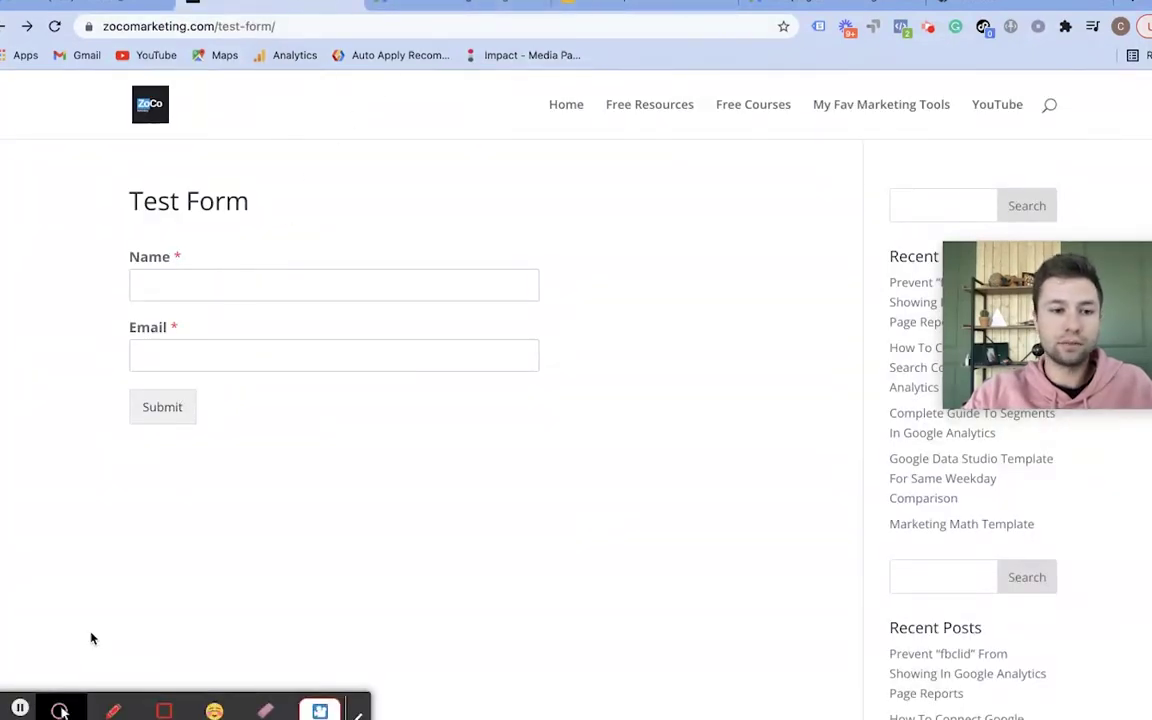
Step: Check the Test Form page's Name field, then move to the WordPress admin dashboard
click(418, 6)
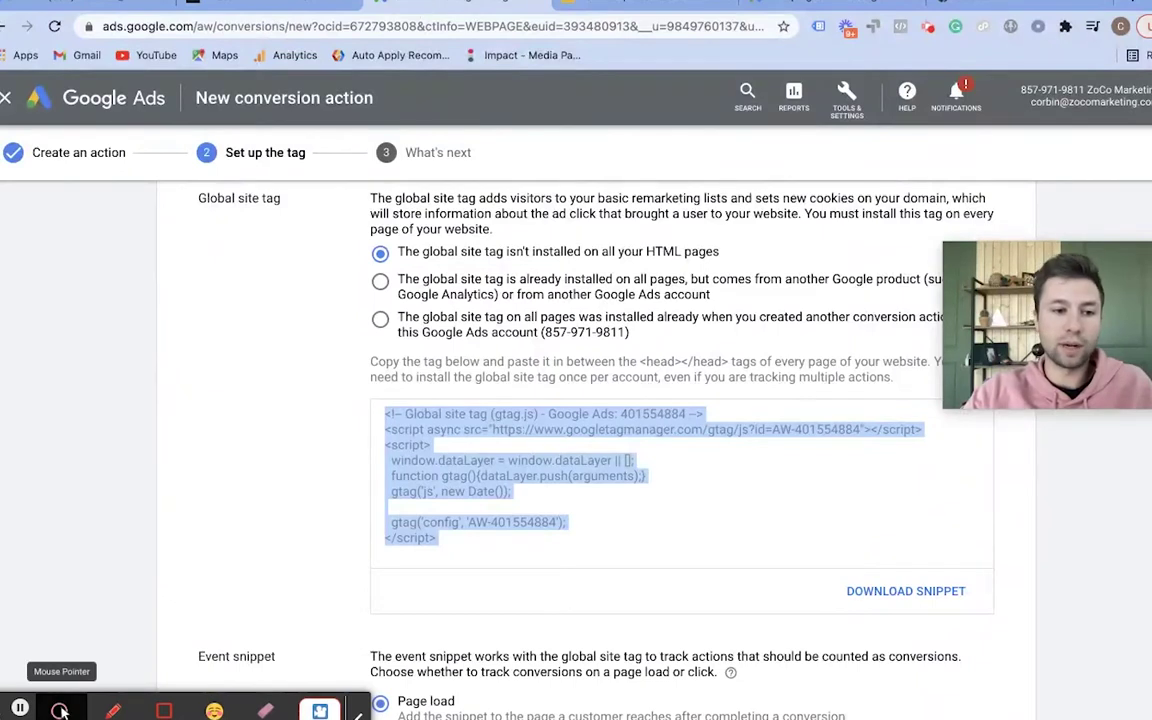
click(21, 709)
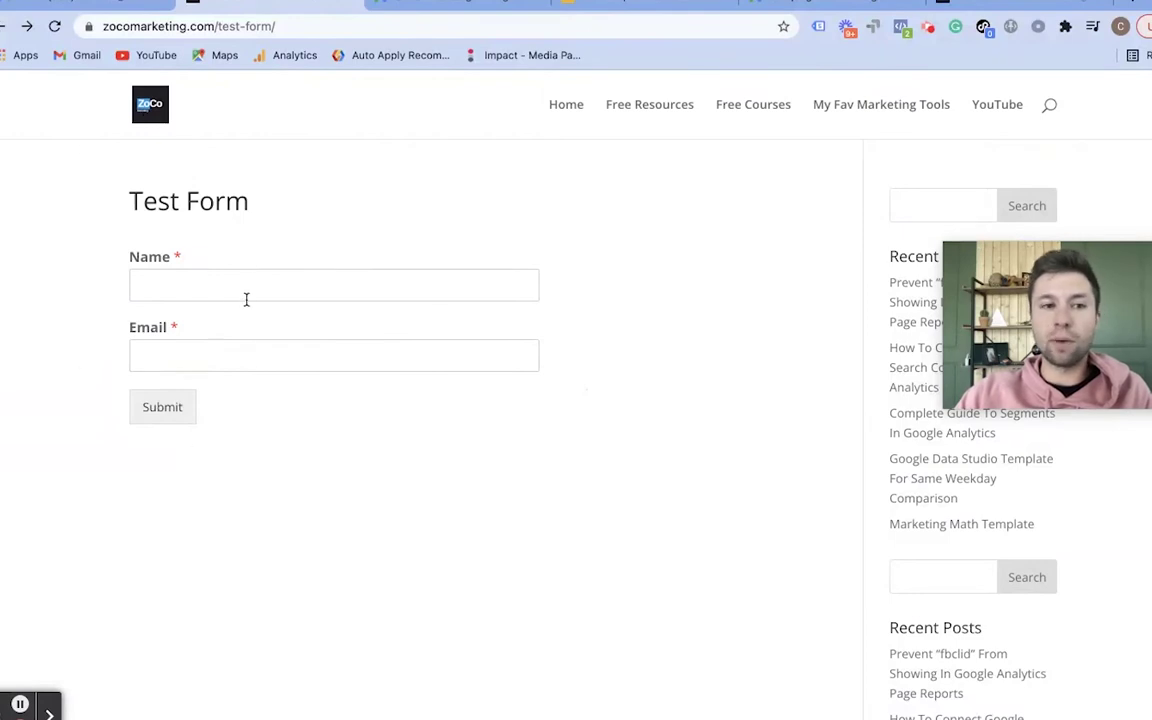
click(197, 280)
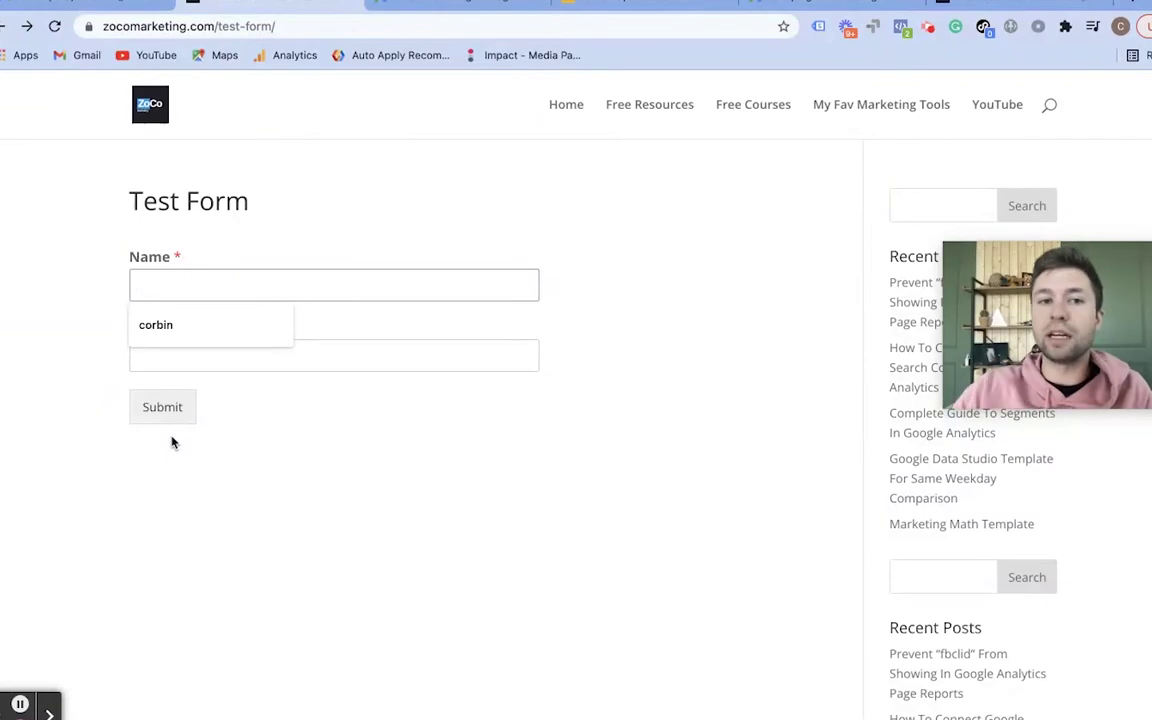
click(339, 231)
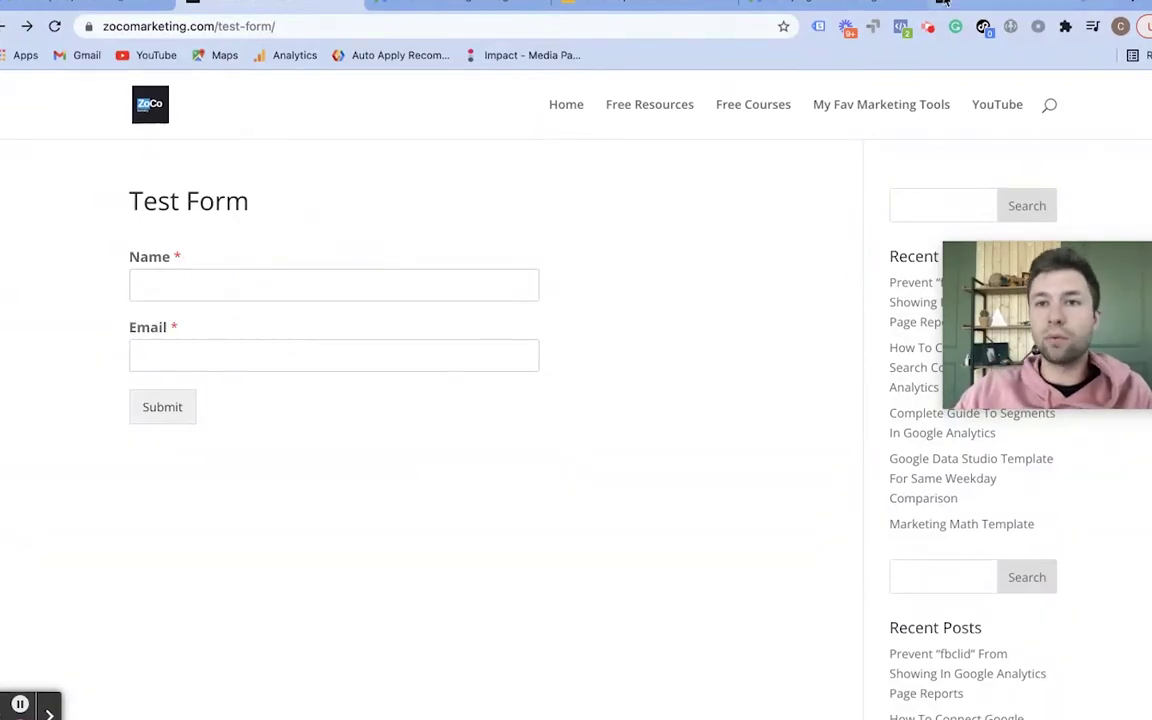
click(943, 3)
scroll(52, 372, down, 5)
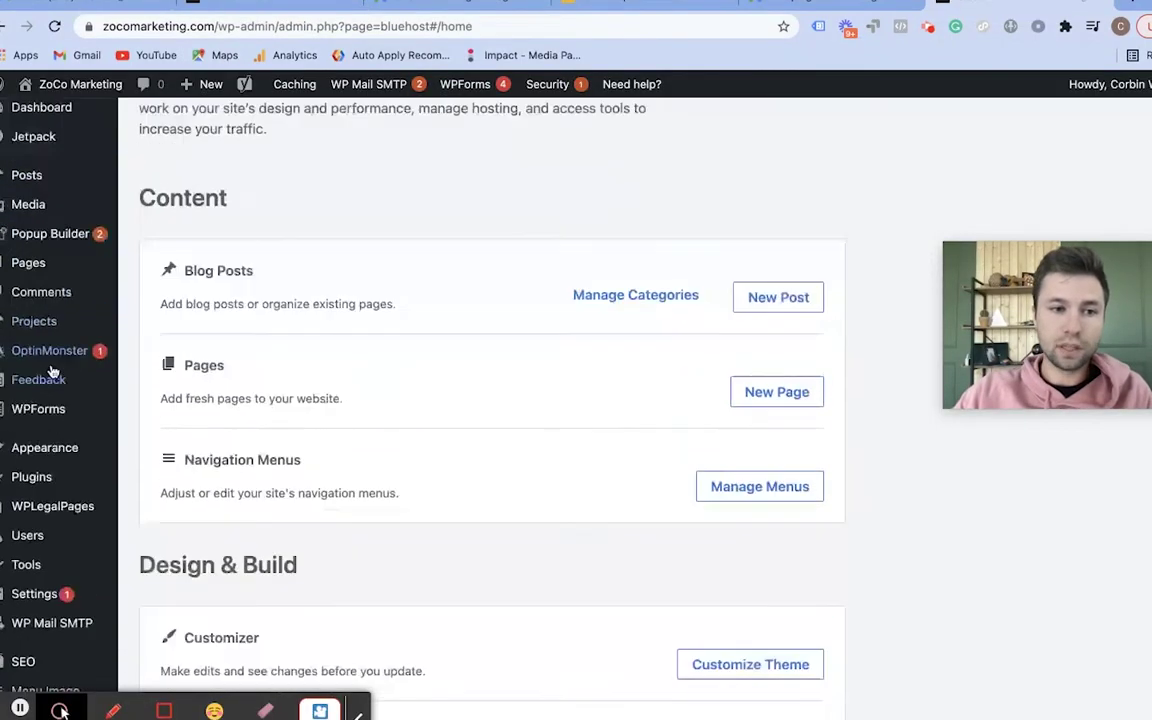
Step: Search Add New plugins for 'hfcm', then install and activate Header Footer Code Manager
scroll(52, 372, down, 3)
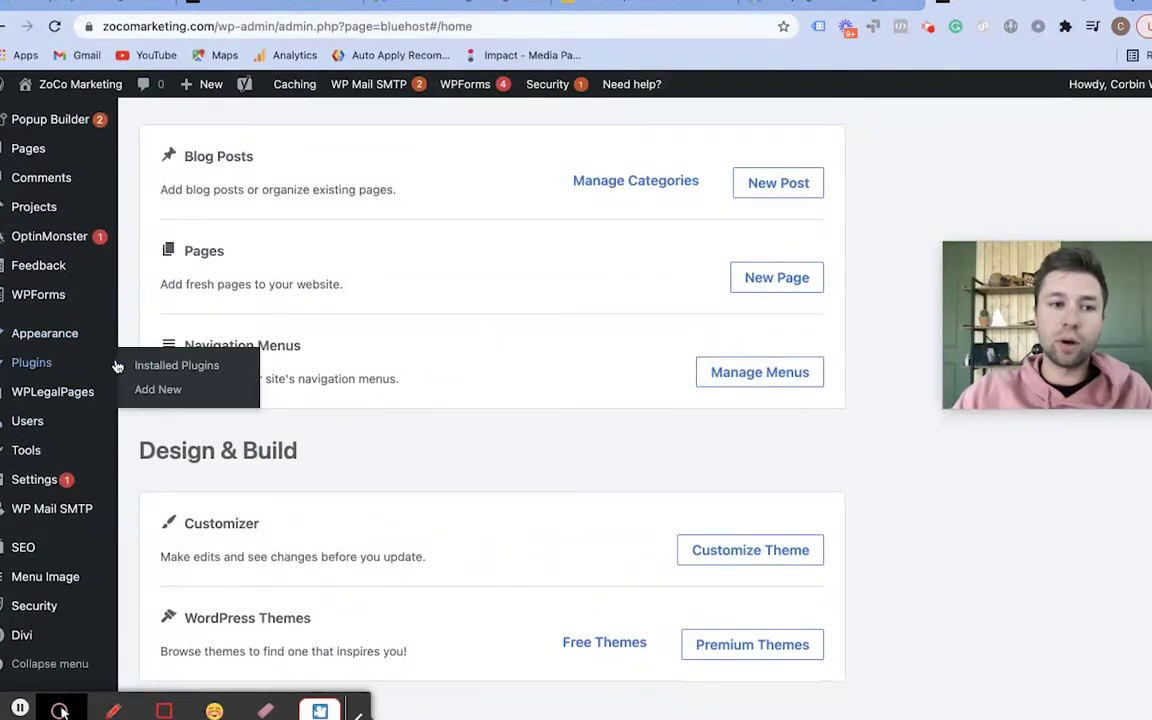
click(172, 390)
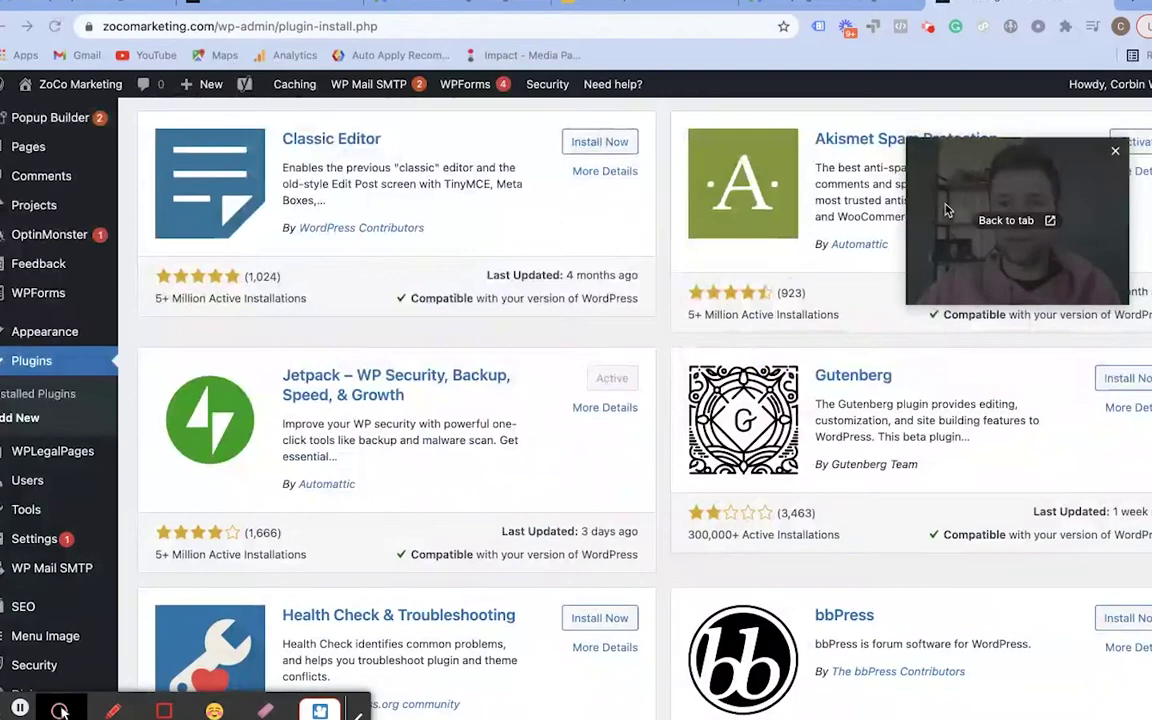
scroll(970, 250, up, 5)
scroll(985, 320, down, 3)
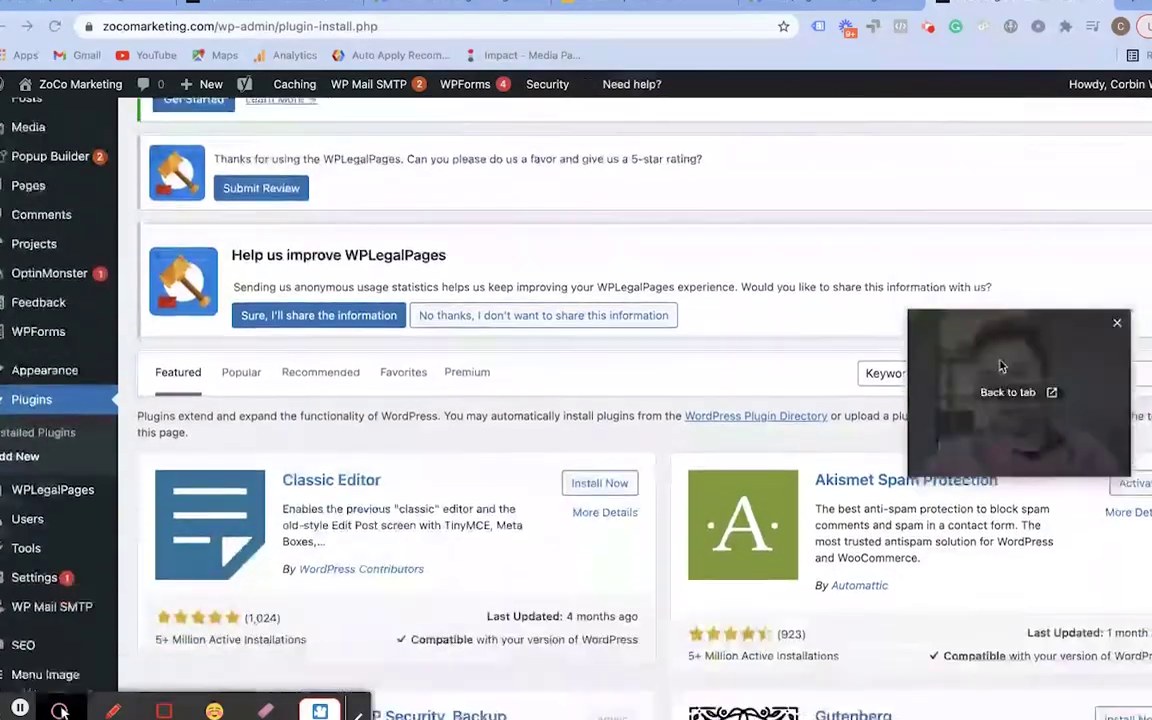
click(952, 358)
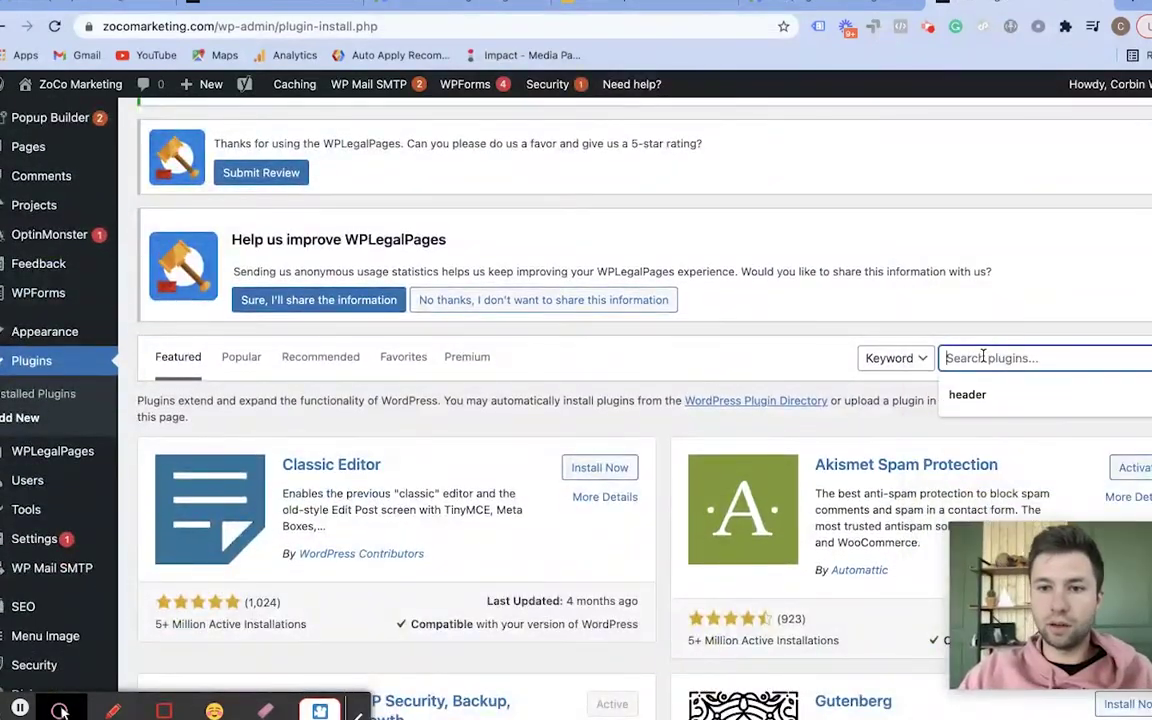
text(hf)
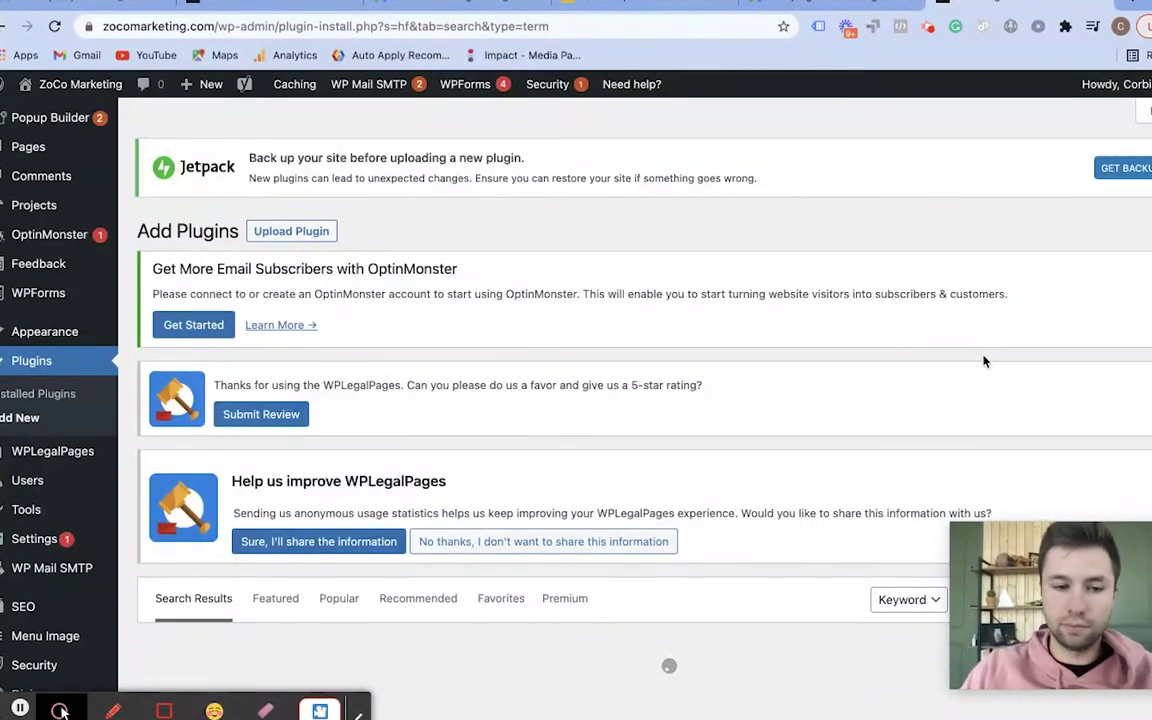
text(c)
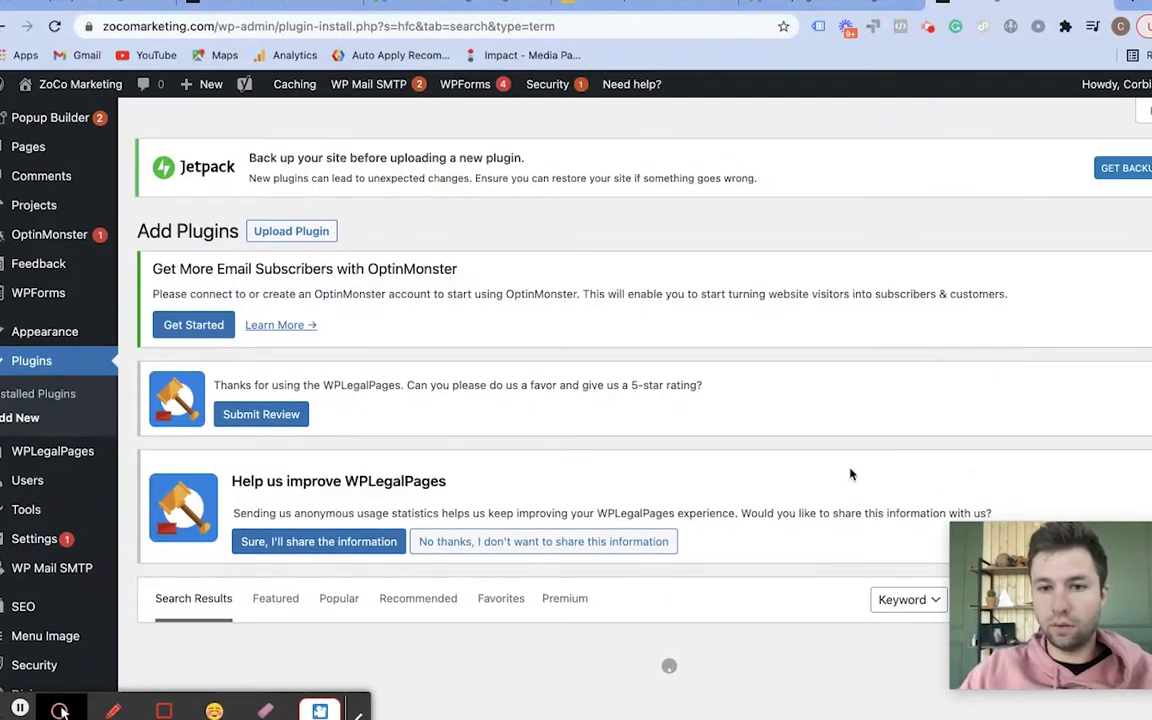
scroll(859, 406, down, 3)
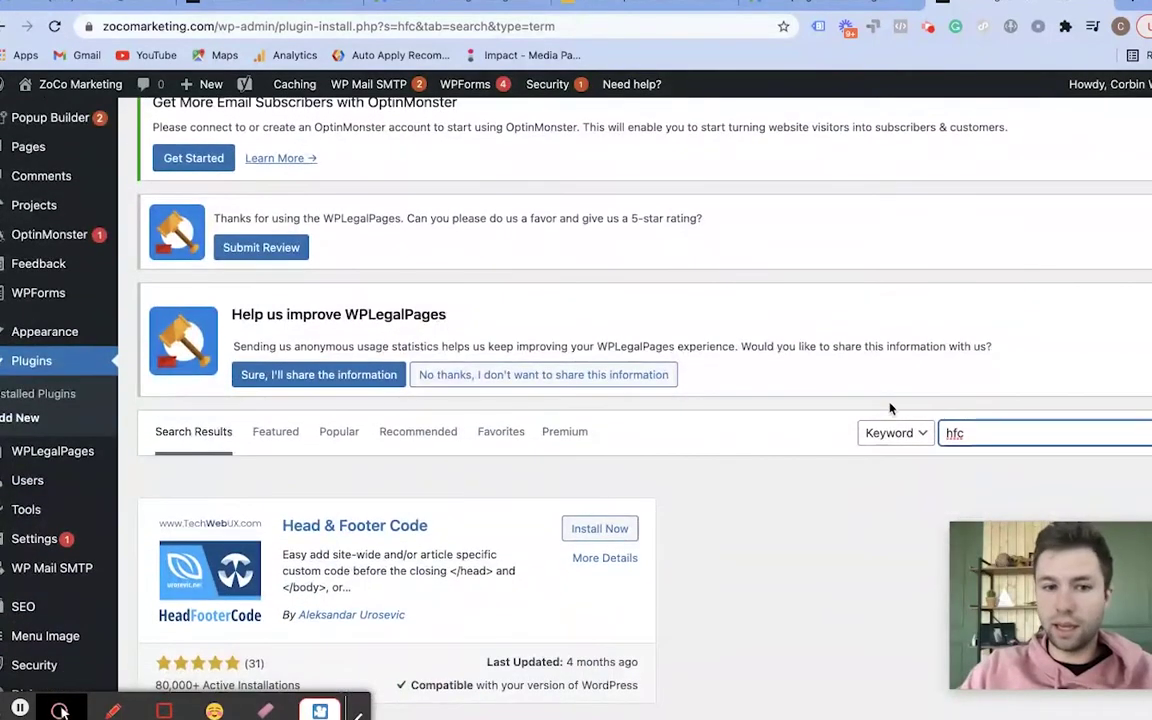
text(m)
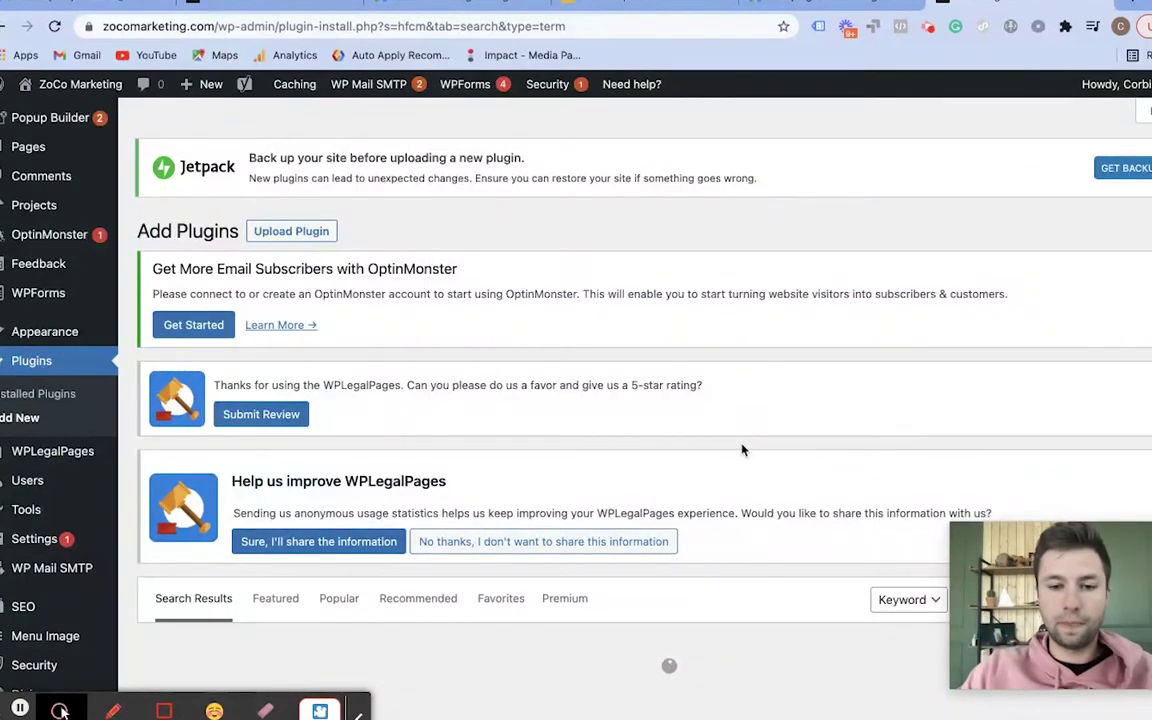
scroll(771, 443, down, 4)
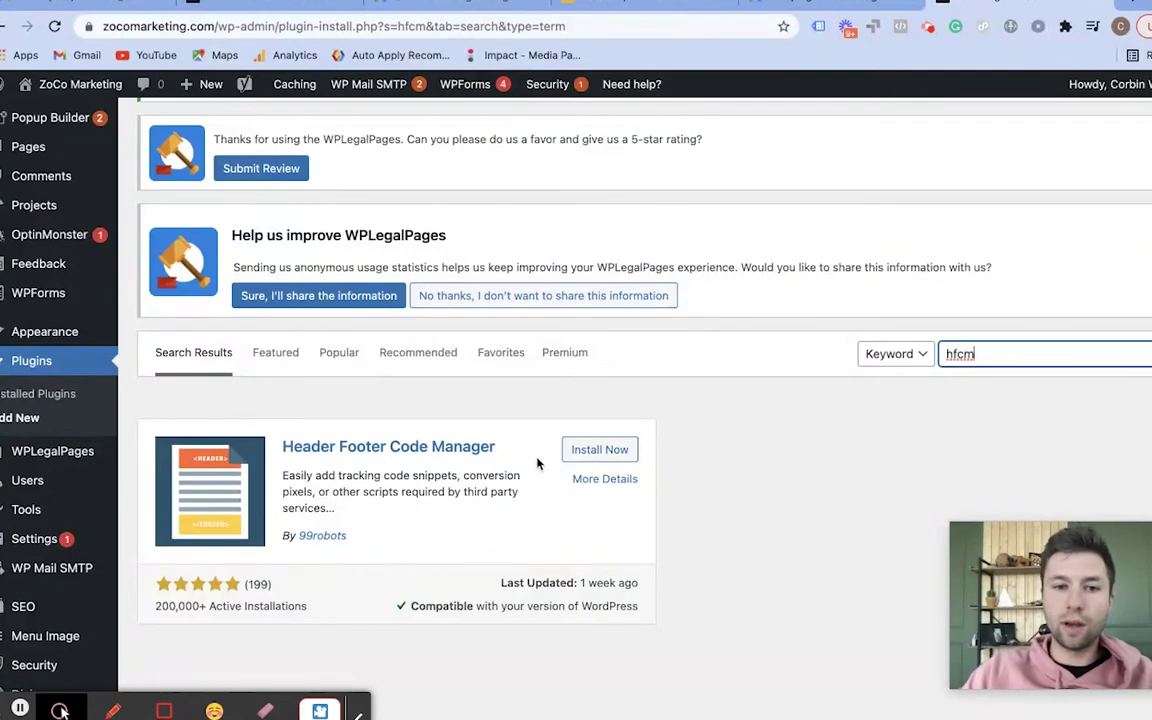
click(600, 452)
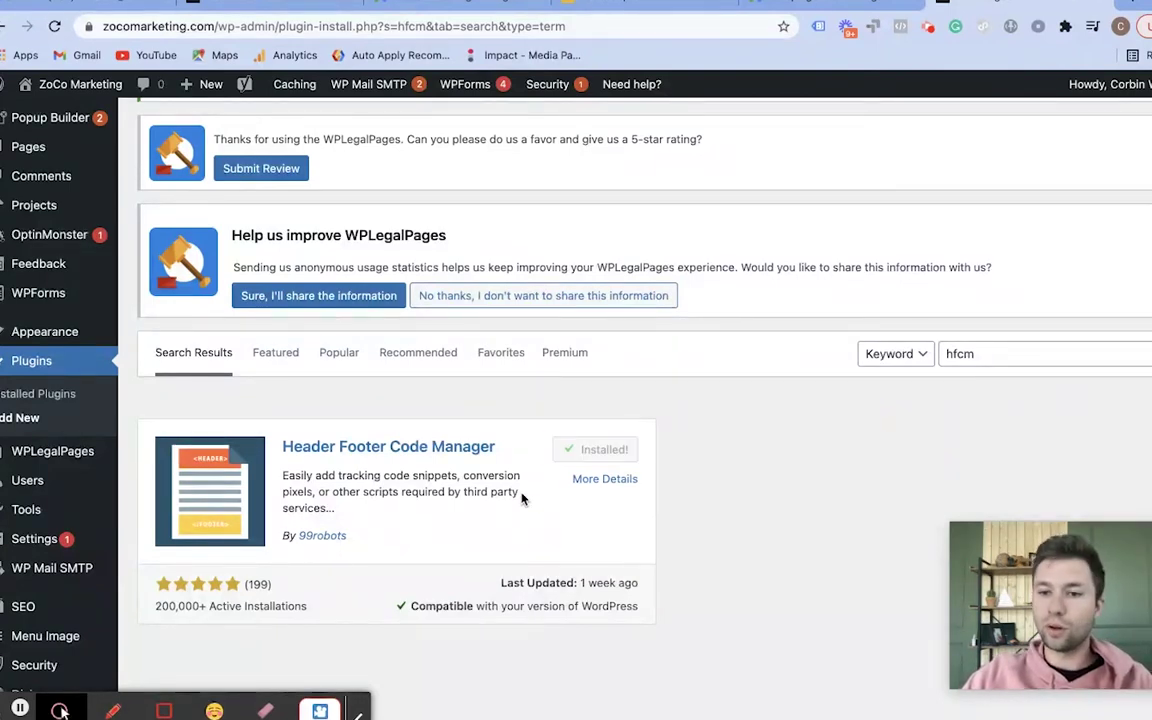
click(607, 449)
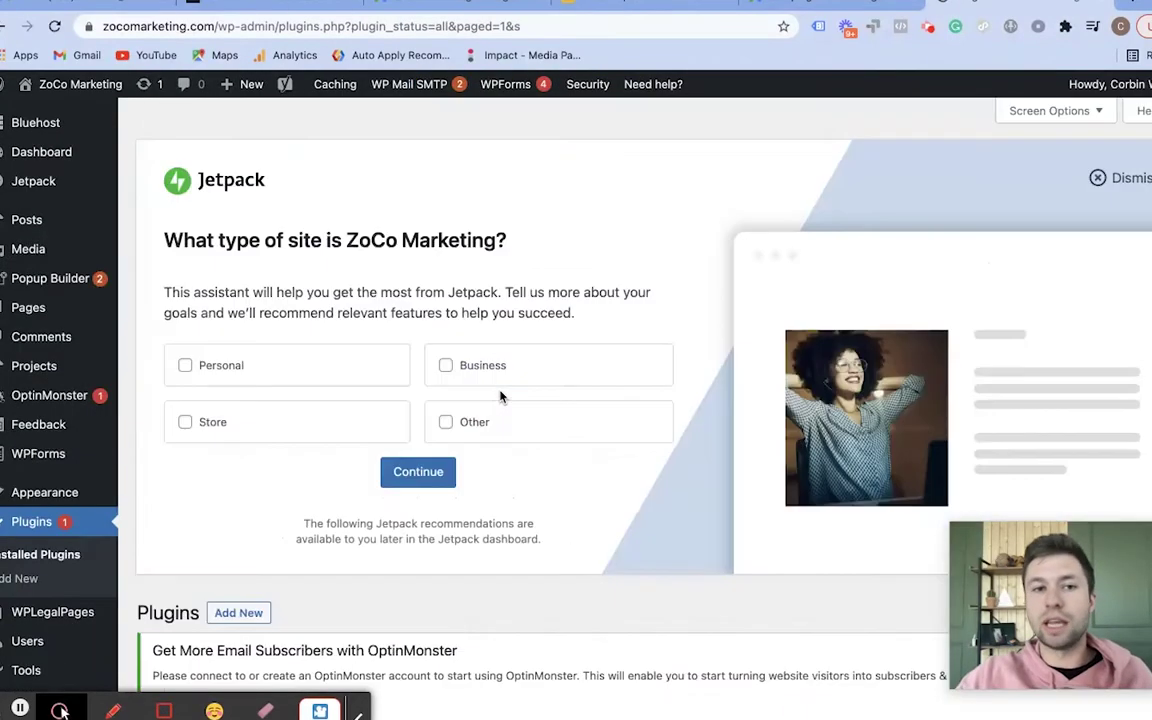
Step: Find Header Footer Code Manager in Installed Plugins and open its Settings
scroll(500, 375, down, 10)
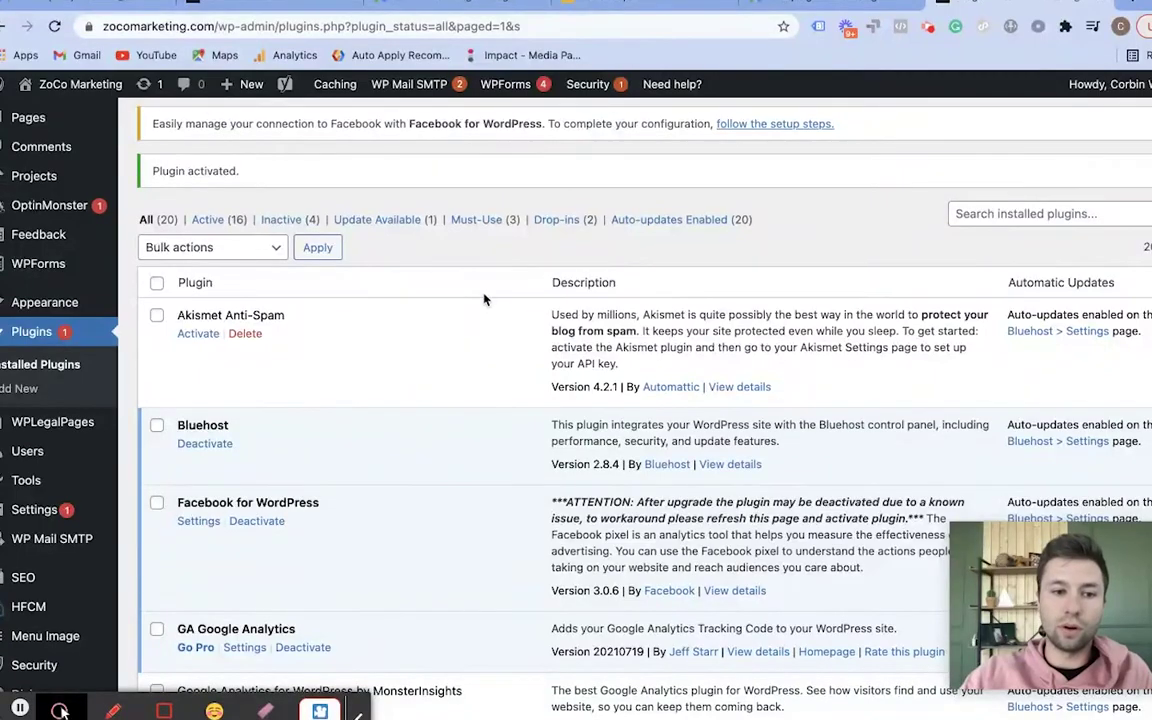
scroll(484, 299, down, 8)
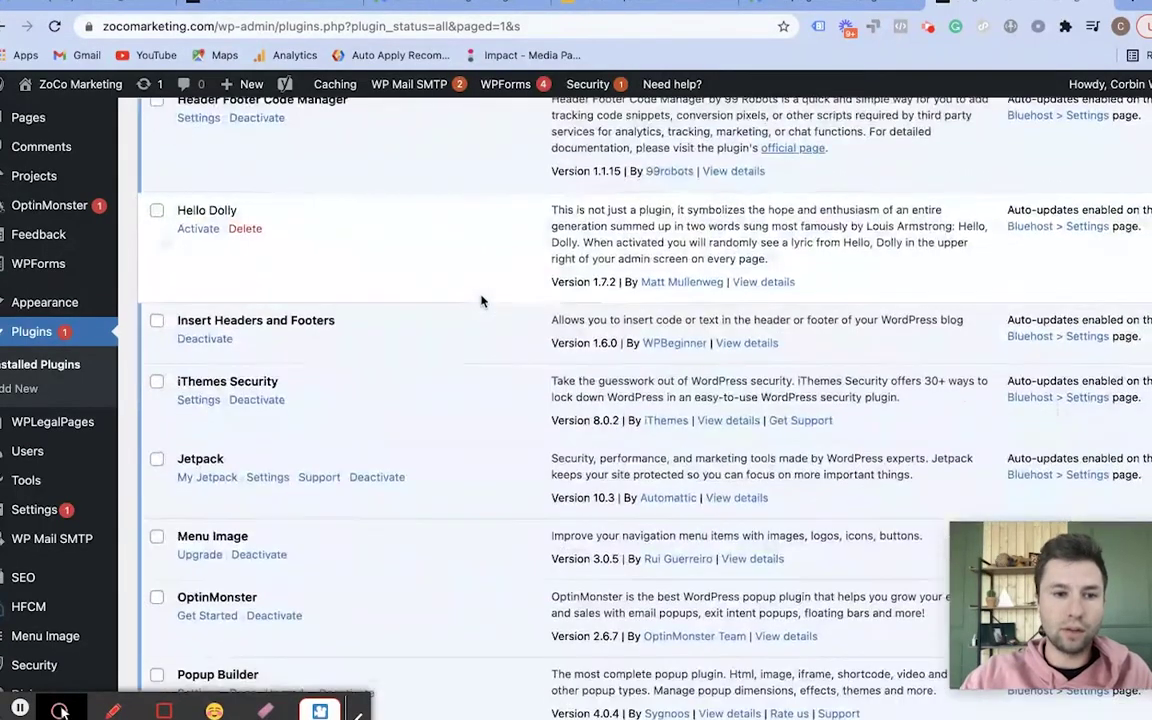
scroll(468, 306, down, 1)
scroll(458, 311, up, 3)
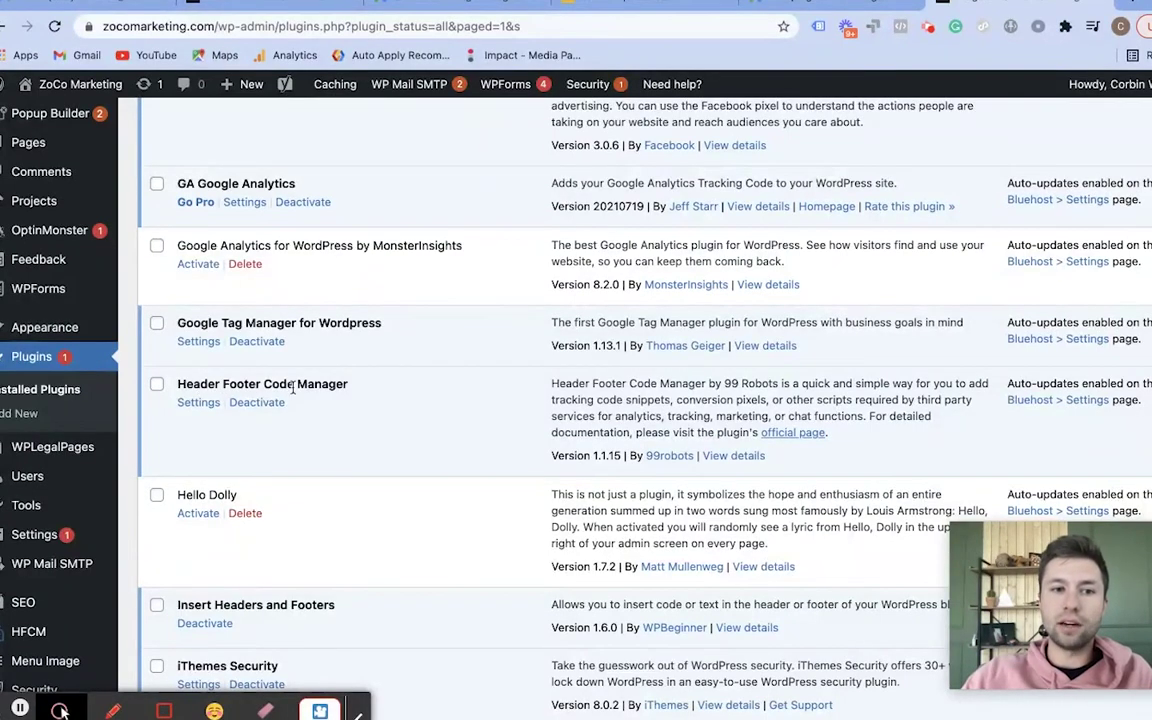
click(198, 404)
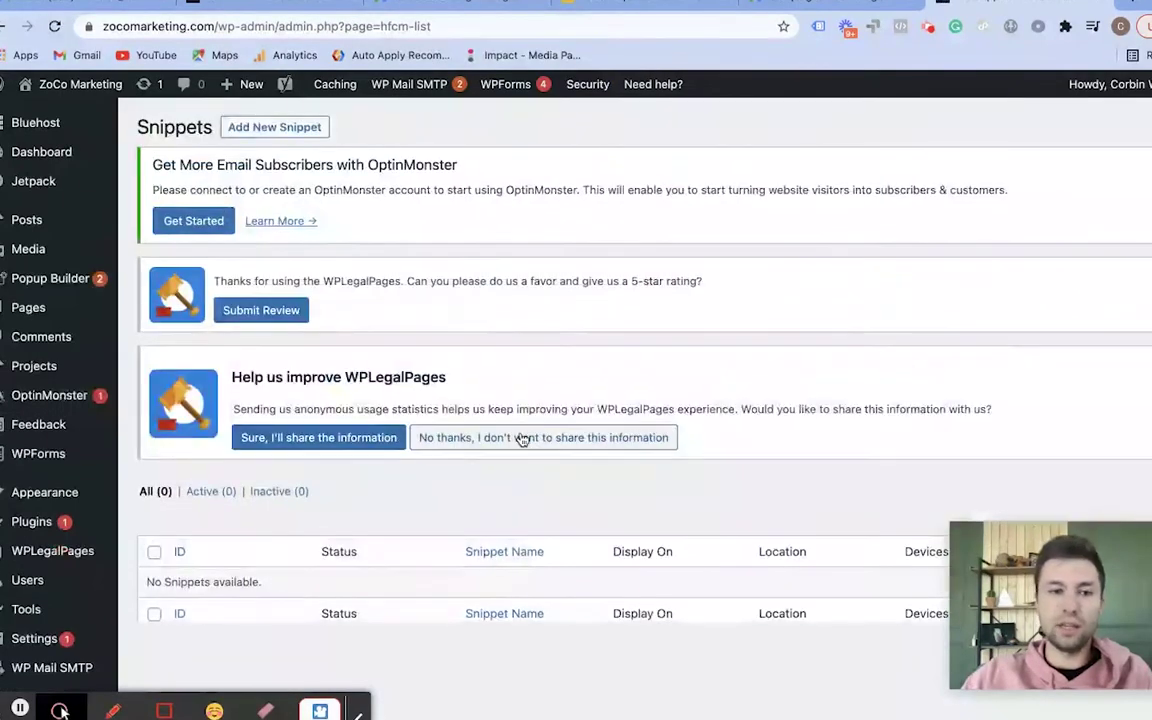
Step: Start a new snippet named 'Global' and keep its display set to Site Wide
scroll(506, 442, down, 3)
scroll(492, 380, up, 2)
scroll(485, 380, down, 2)
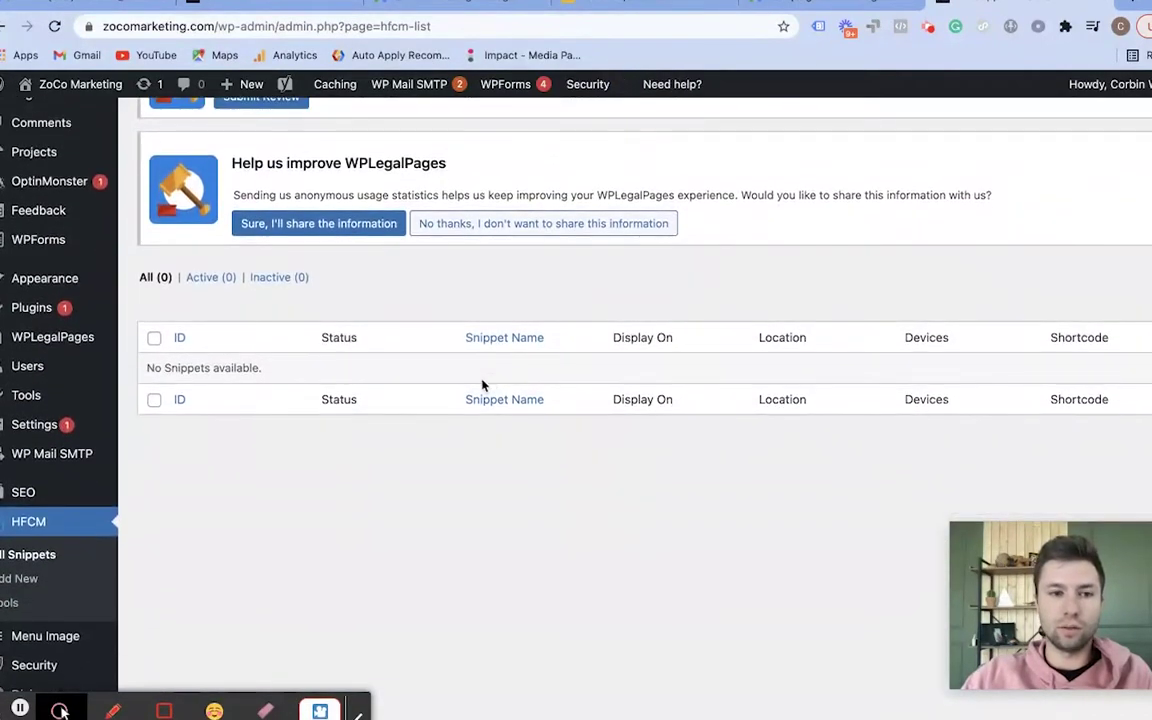
scroll(478, 388, up, 3)
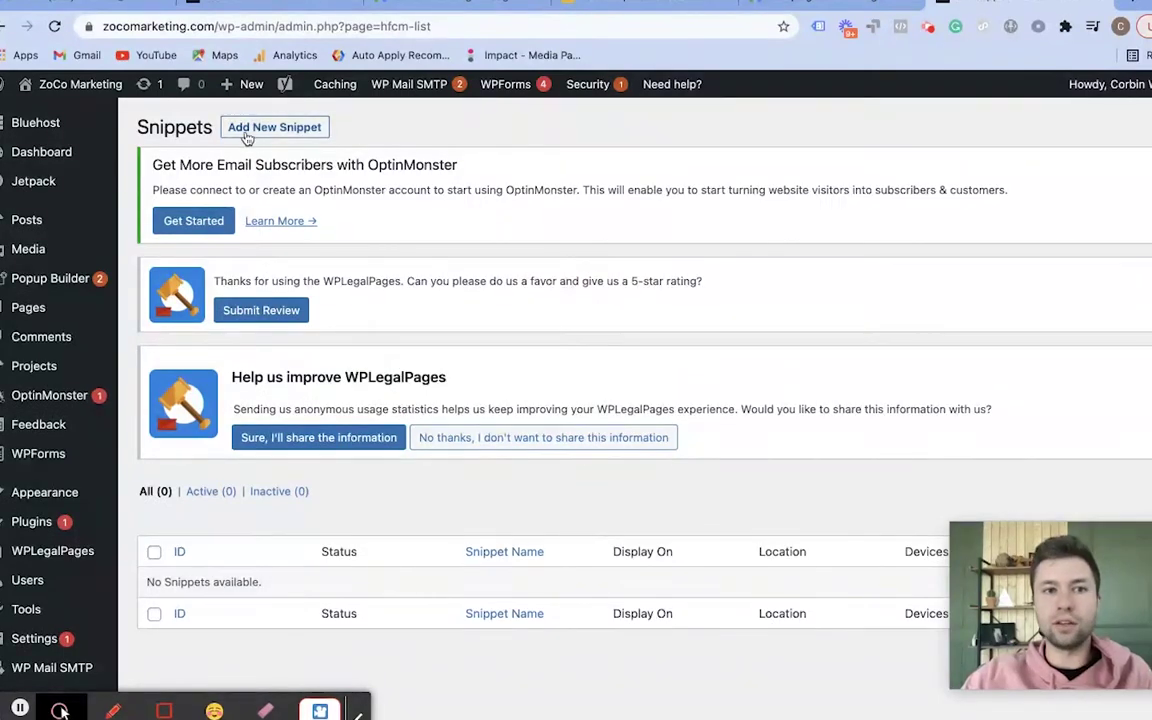
click(262, 133)
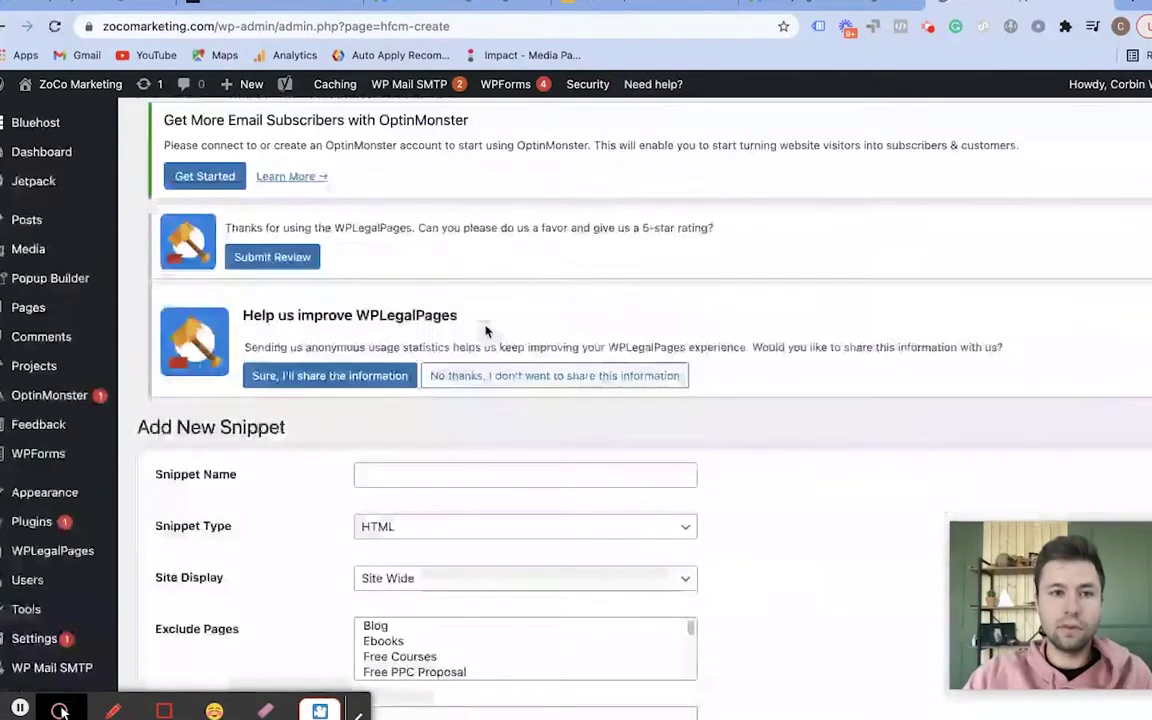
scroll(488, 350, down, 4)
click(386, 252)
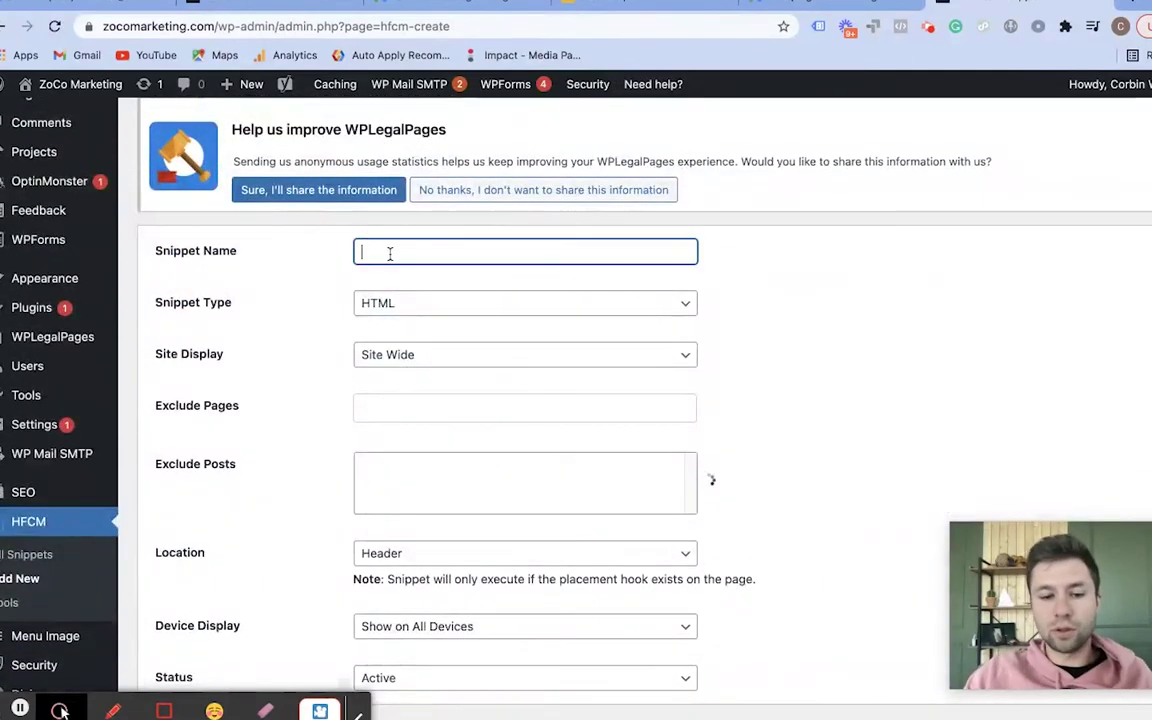
text(Global Site)
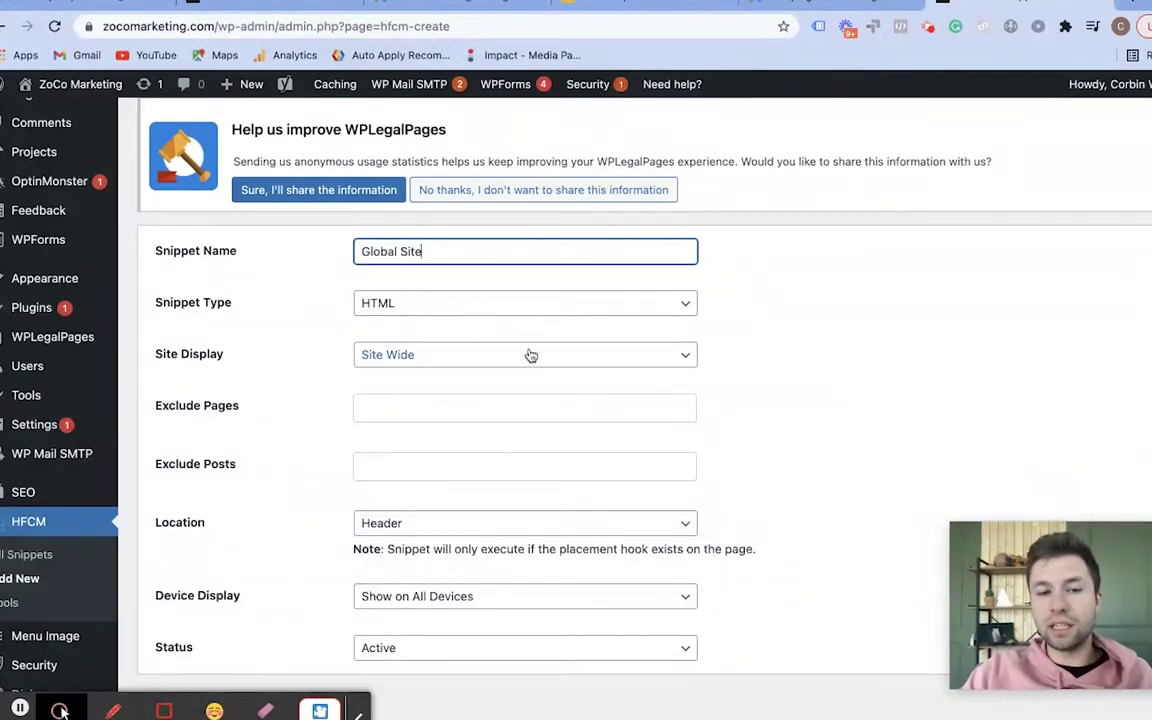
click(488, 367)
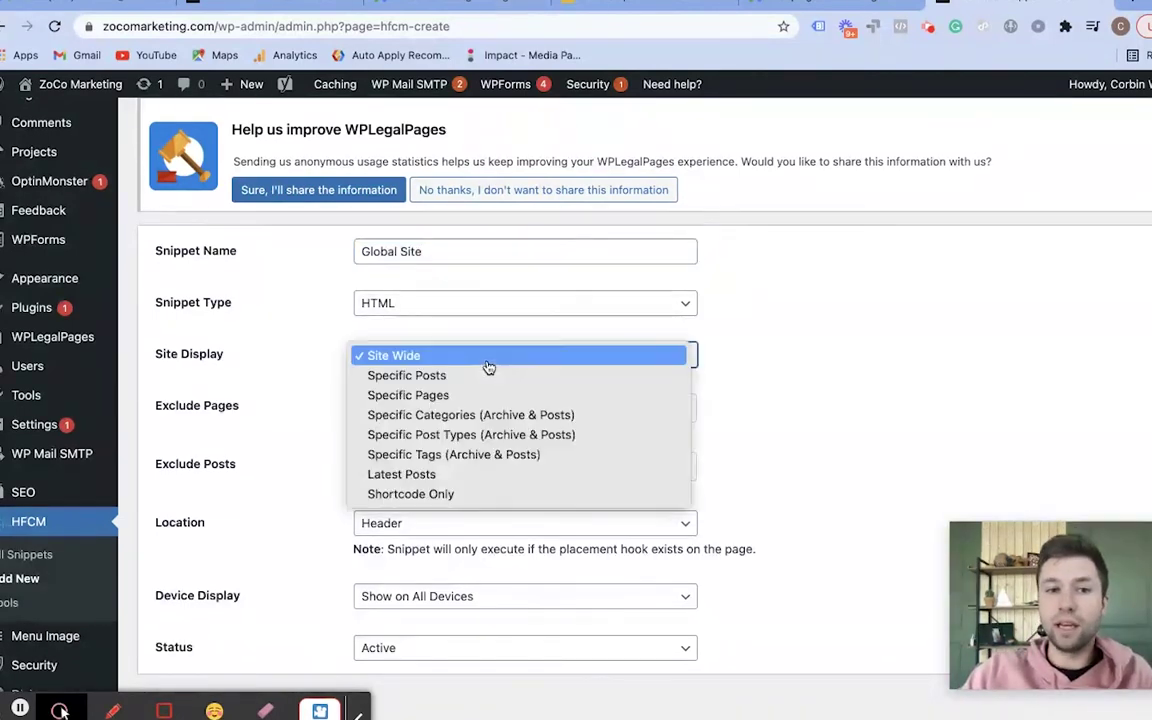
click(455, 357)
Step: Paste the Google Ads global site tag into the code editor and save the snippet
scroll(335, 372, down, 3)
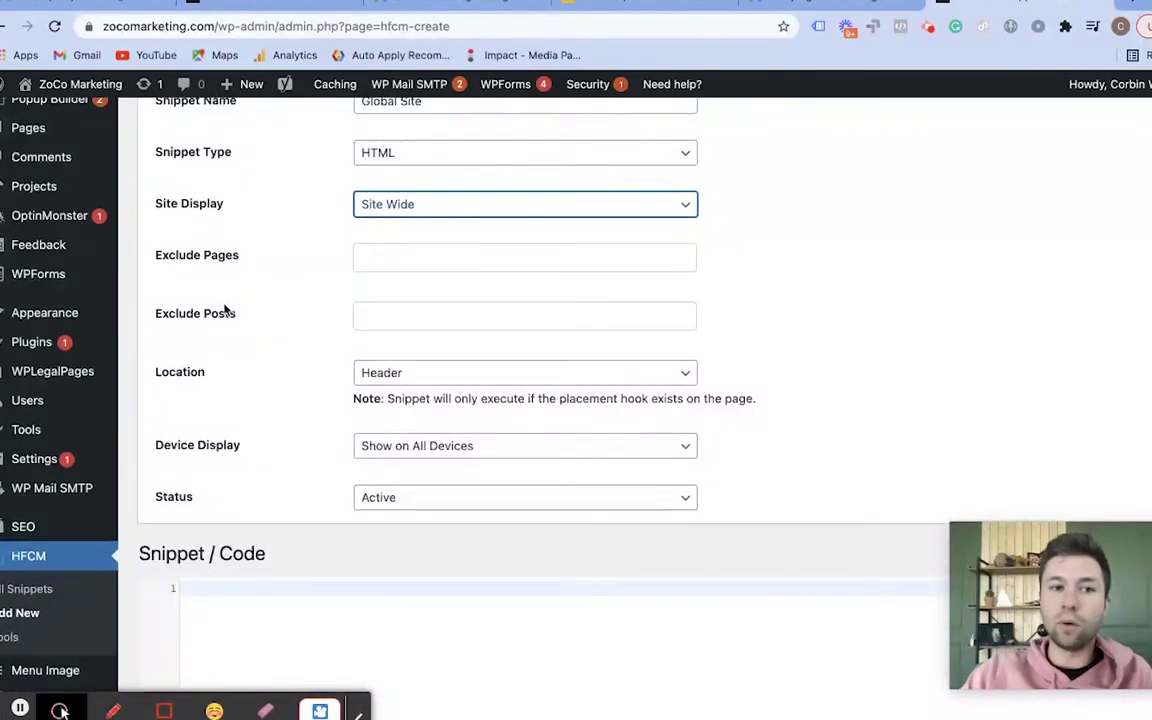
scroll(280, 400, down, 3)
click(240, 437)
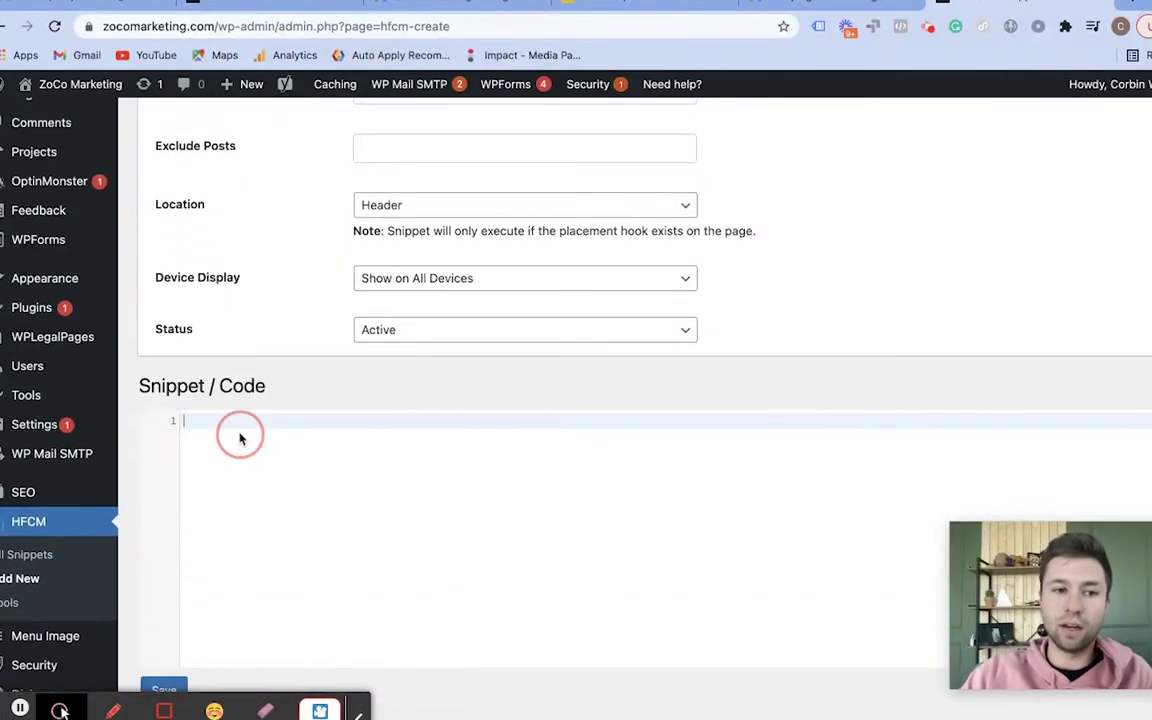
text(<!-- Global site tag (gtag.js) - Google Ads: 401554884 --> <script async src="https://www.googletagmanager.com/gtag/js?id=AW-401554884"></script> <script>   window.dataLayer = window.dataLayer || [];   function gtag(){dataLayer.push(arguments);}   gtag('js', new Date());    gtag('config', 'AW-401554884'); </script>)
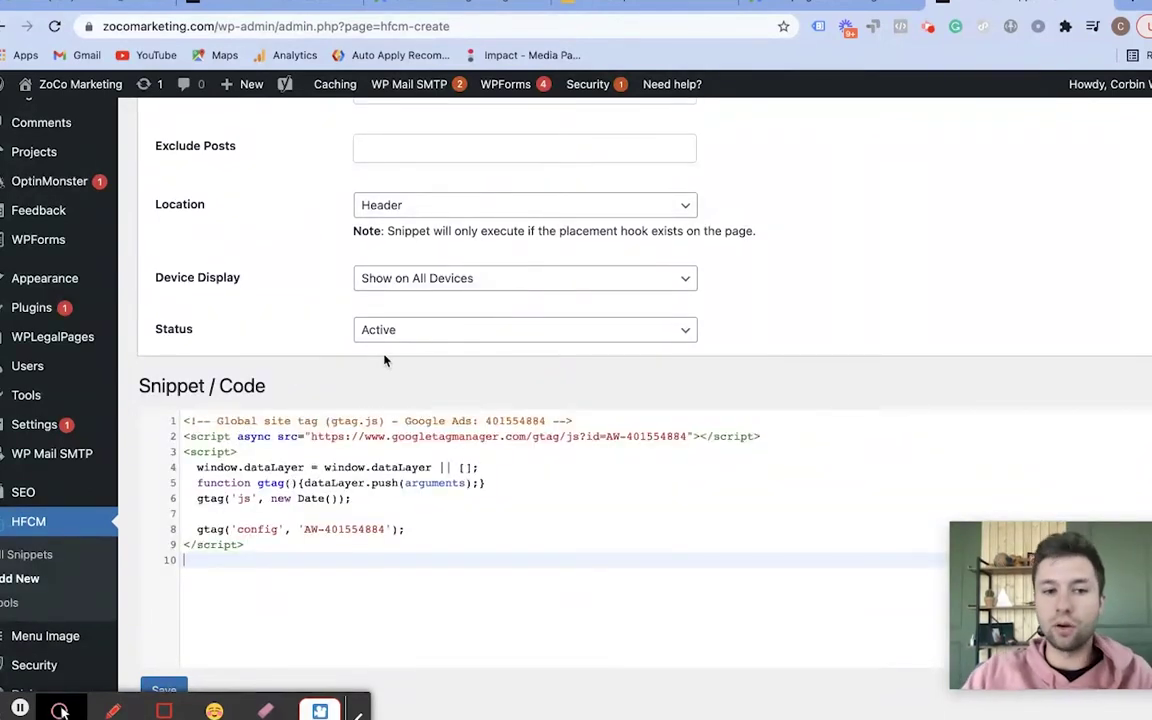
scroll(385, 360, down, 1)
click(168, 681)
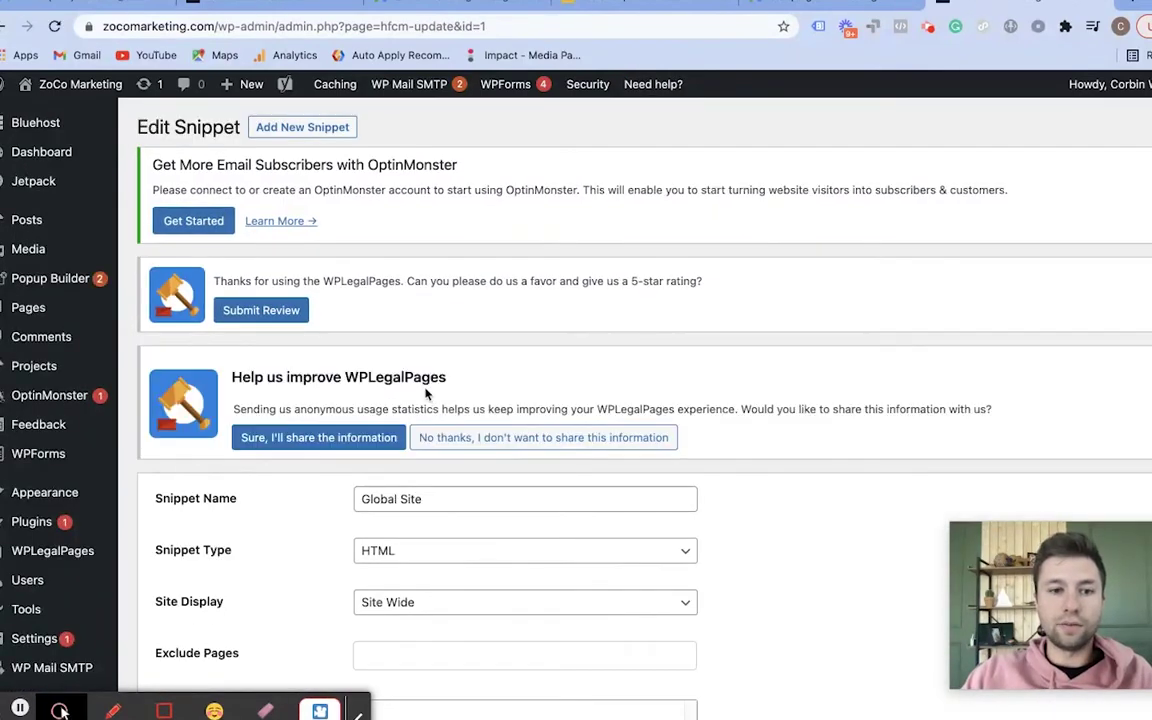
Step: Check the saved Global Site snippet's code, then return to the Google Ads conversion setup
scroll(446, 402, down, 5)
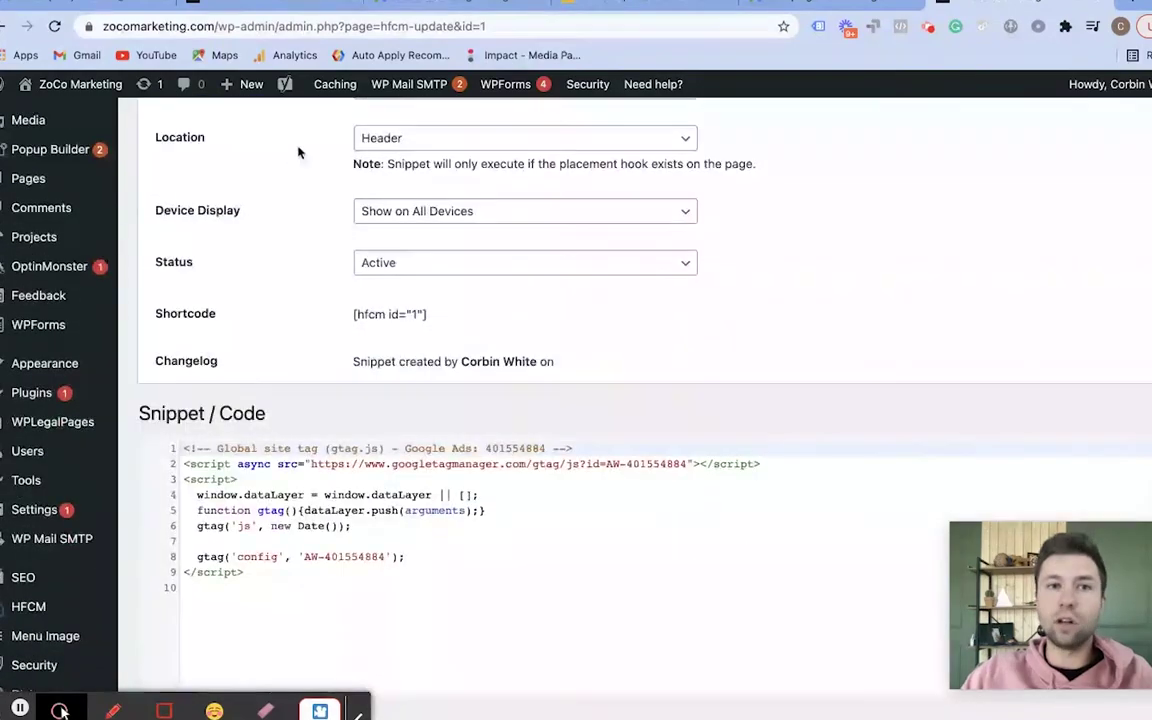
scroll(298, 152, up, 2)
scroll(452, 152, down, 3)
scroll(437, 360, up, 7)
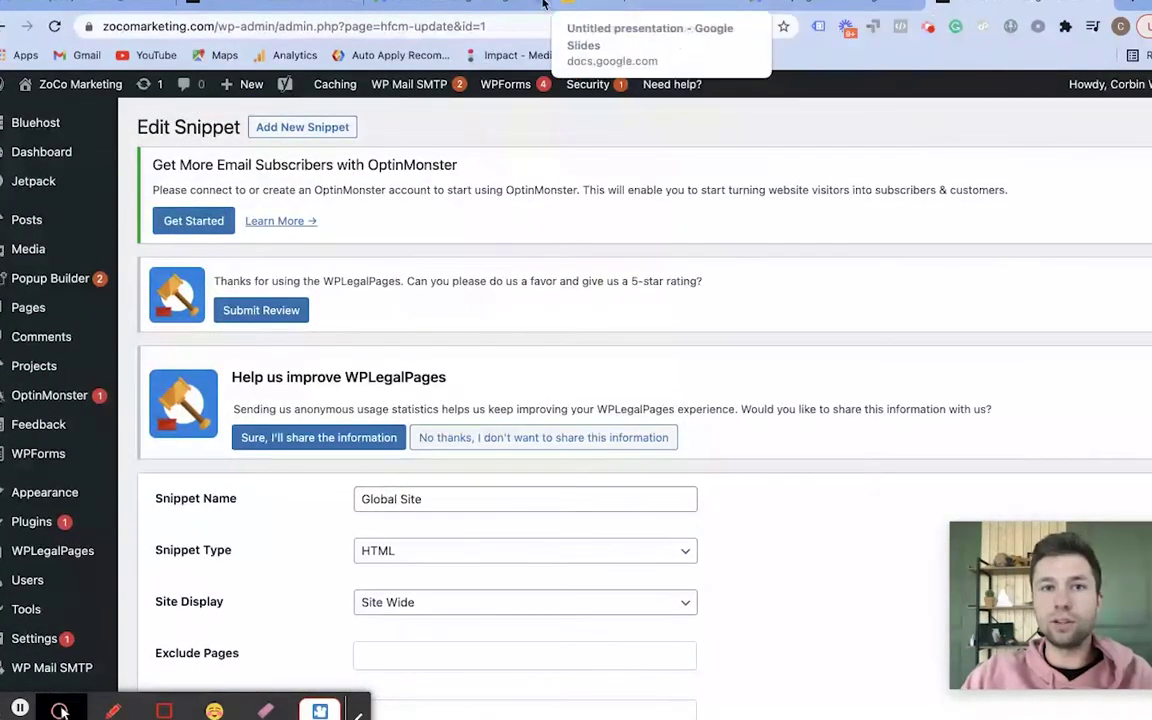
click(467, 3)
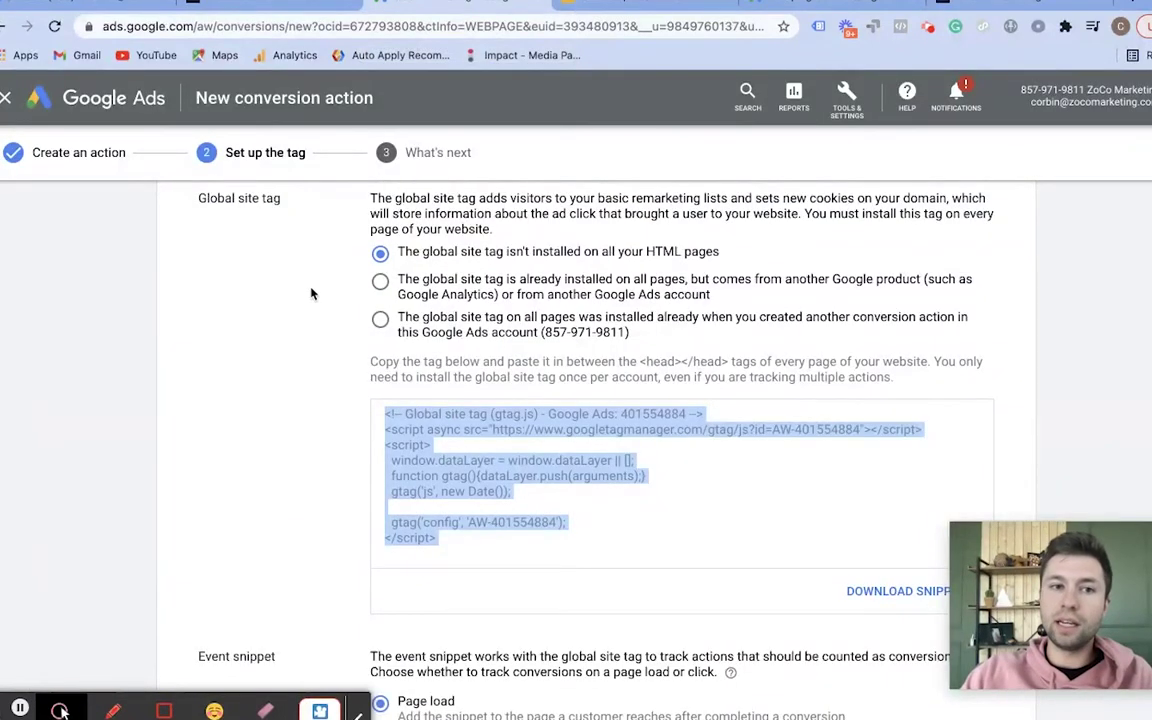
Step: Select the Test Form event snippet code in Google Ads and return to the WordPress snippet editor
scroll(312, 304, down, 6)
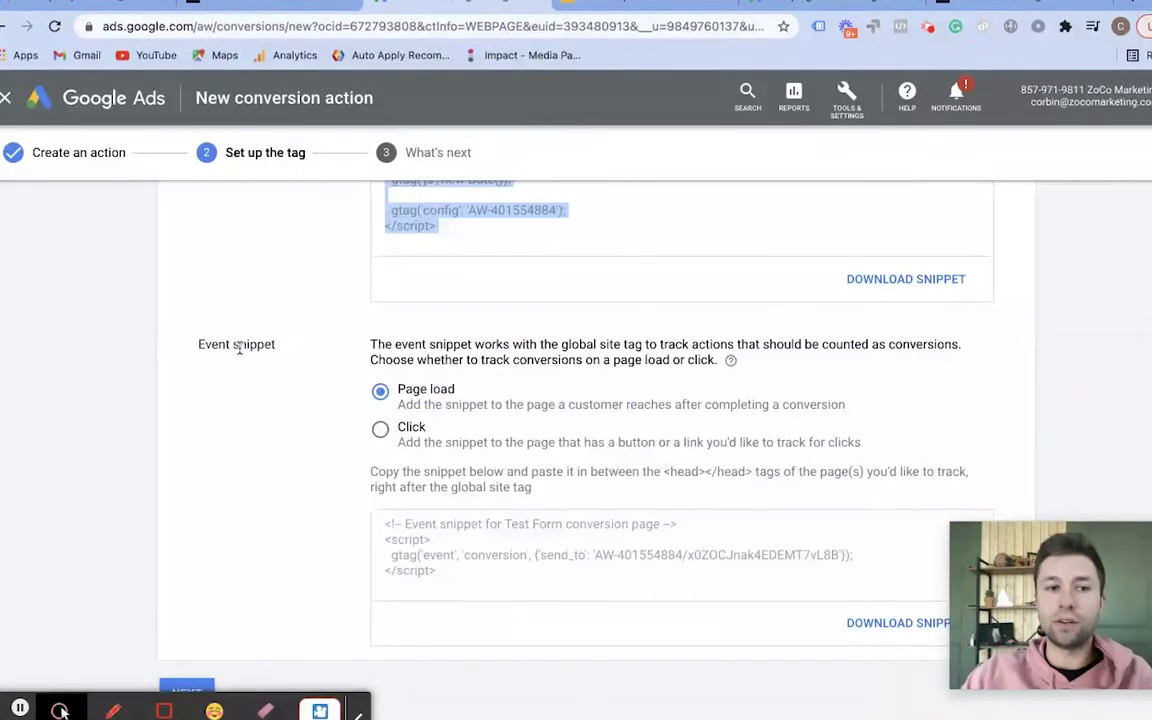
drag(200, 344, 316, 345)
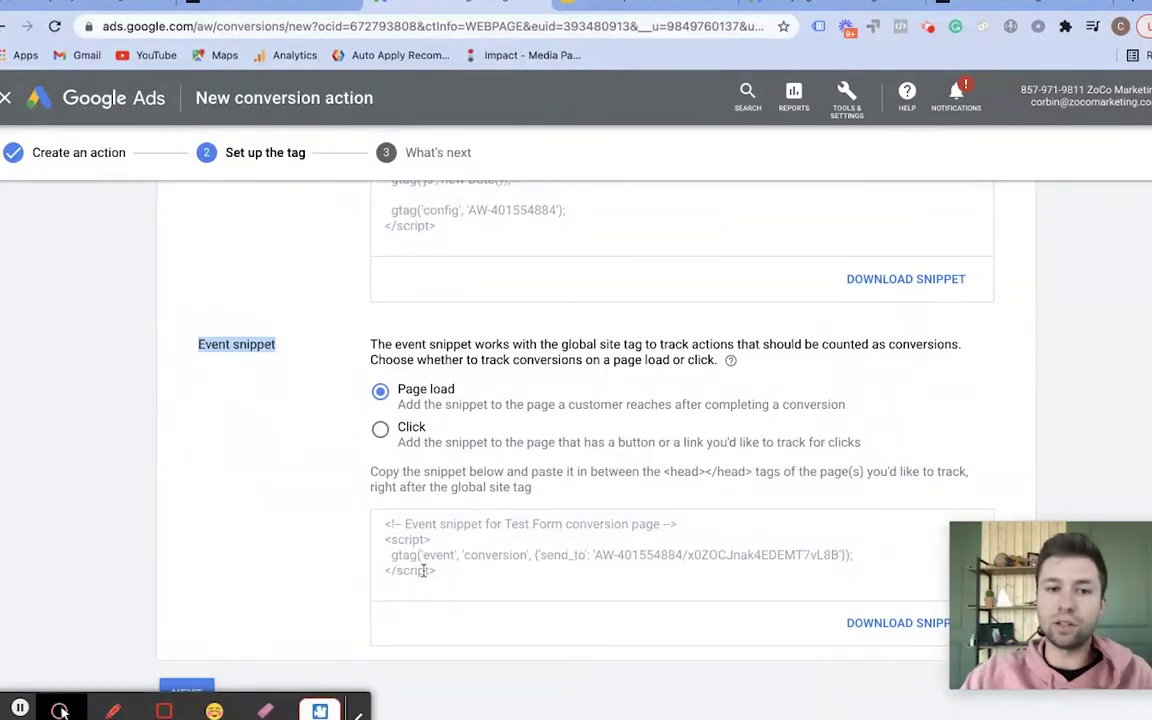
drag(443, 572, 366, 514)
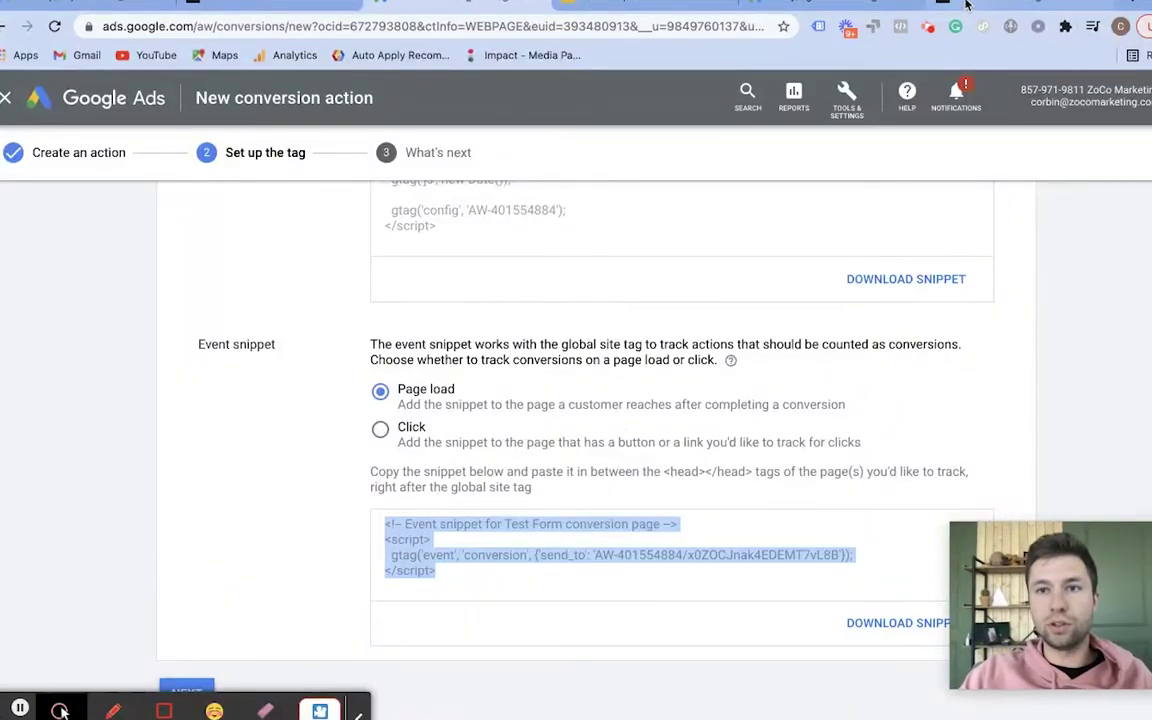
click(870, 6)
scroll(374, 410, down, 3)
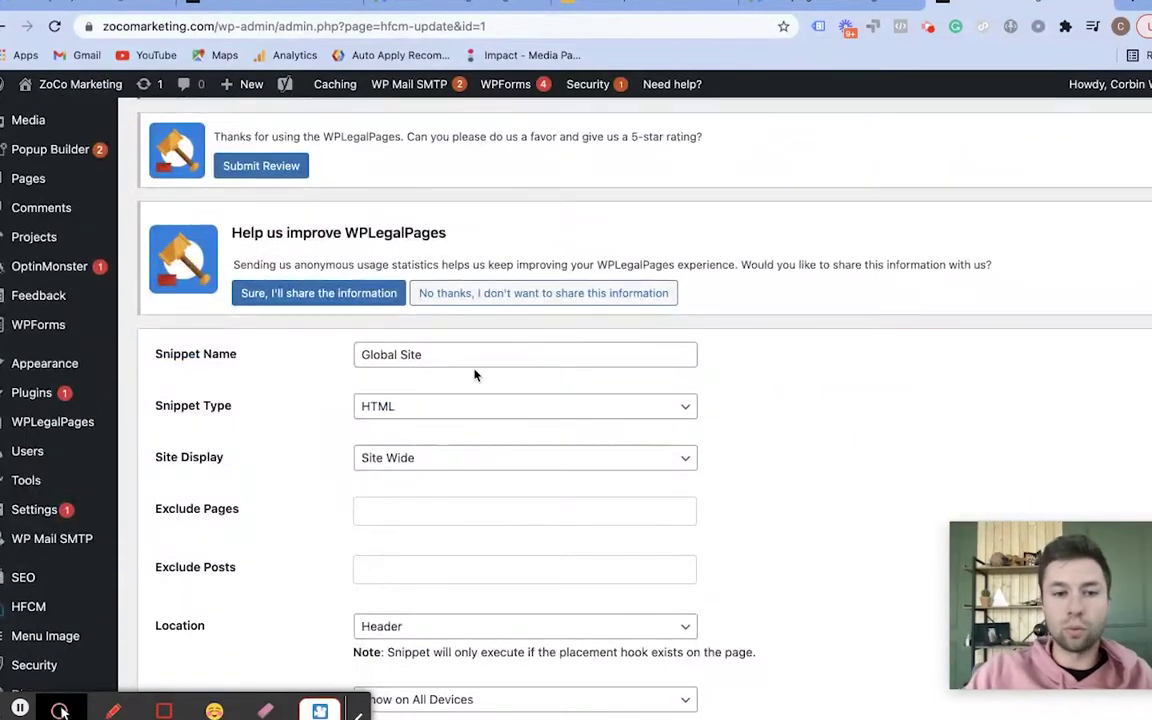
Step: Rename the first snippet to 'Global Site Tag' and start a blank new snippet
scroll(419, 378, down, 1)
scroll(460, 430, up, 1)
text(Tag)
scroll(476, 458, up, 2)
scroll(548, 476, down, 7)
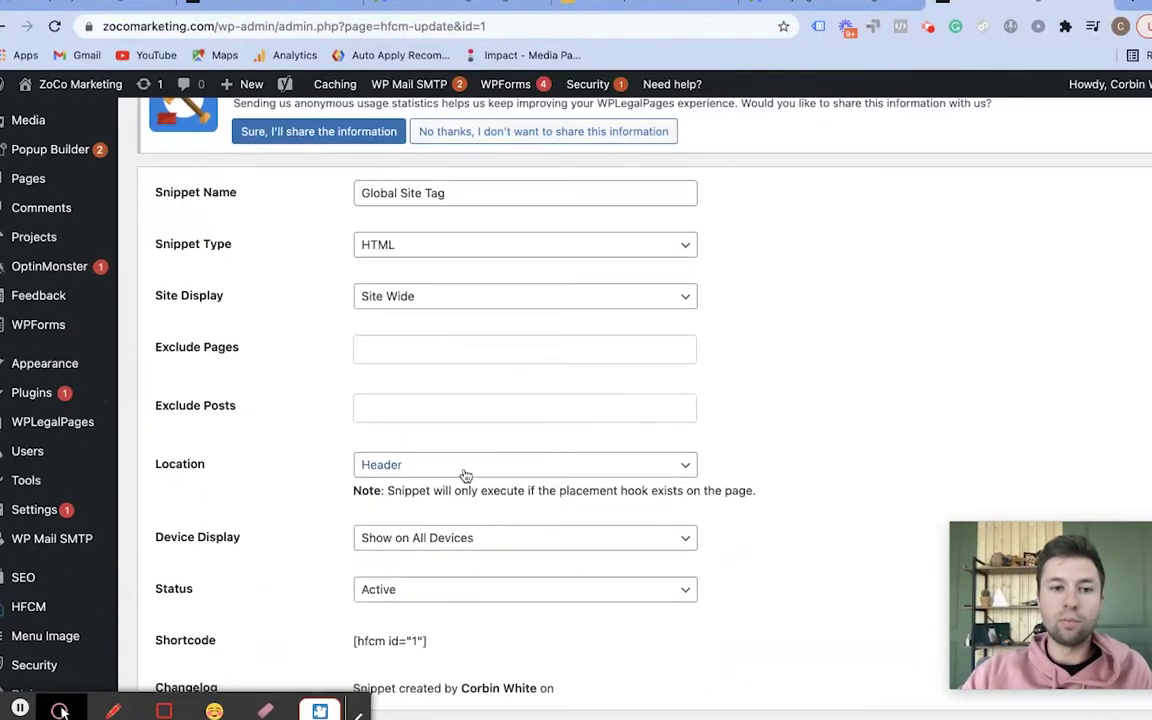
scroll(399, 290, up, 5)
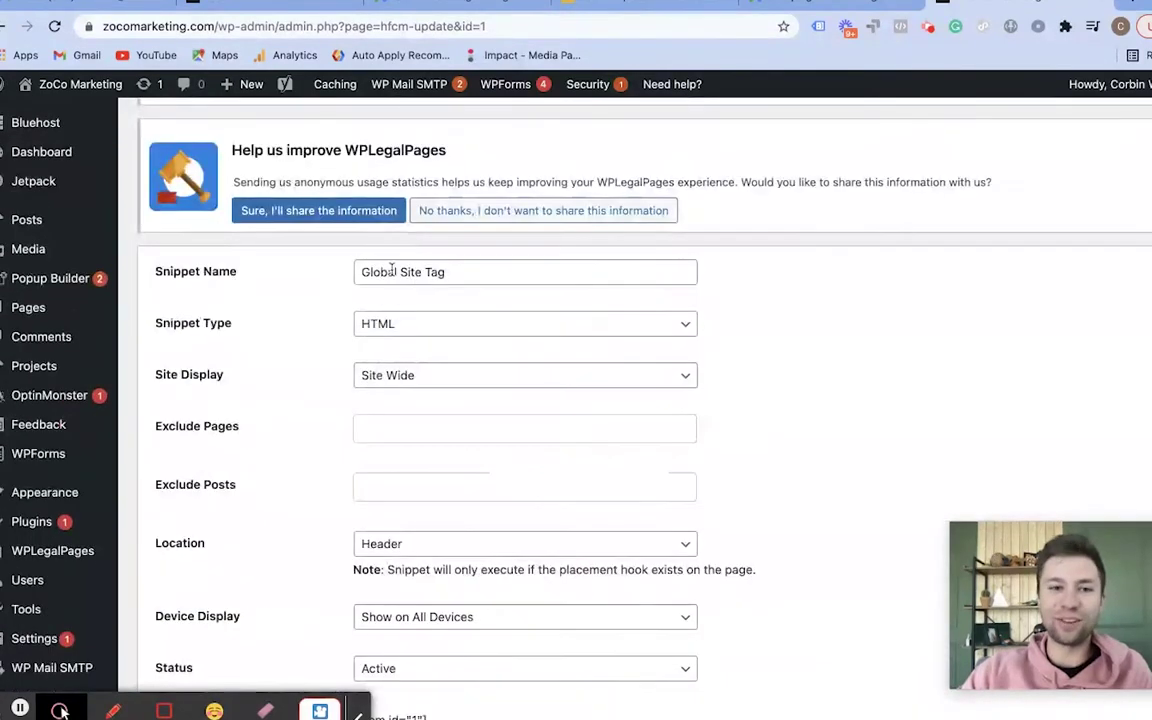
scroll(378, 310, down, 5)
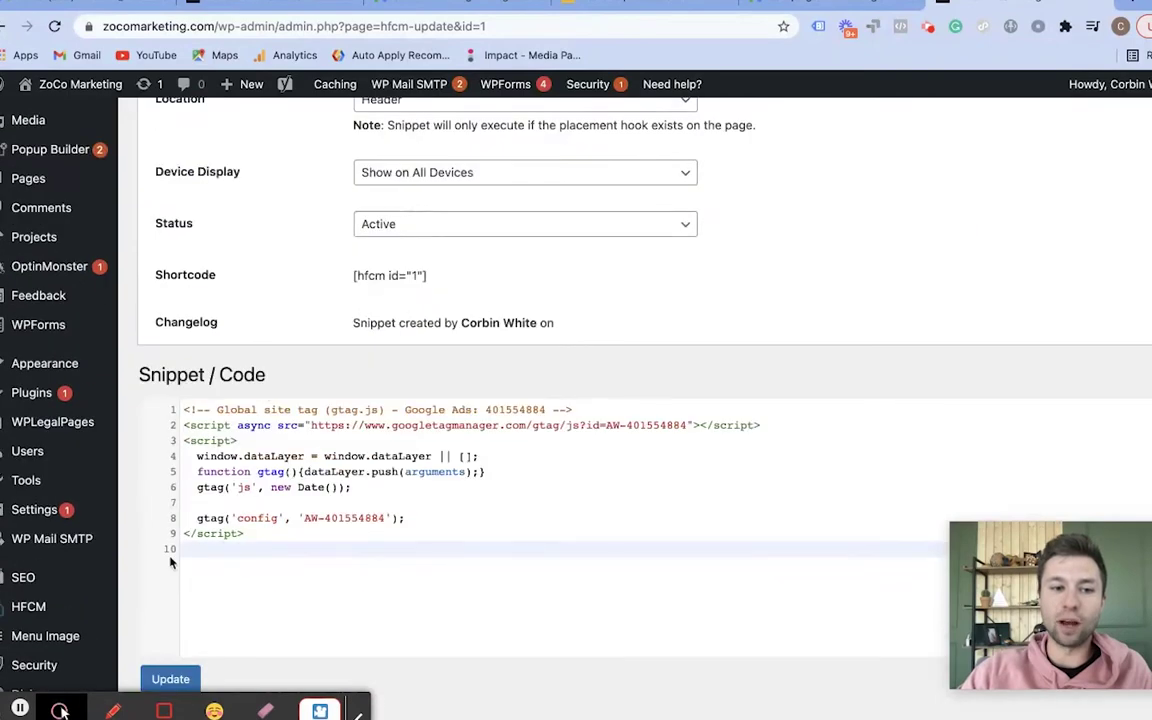
scroll(350, 520, up, 7)
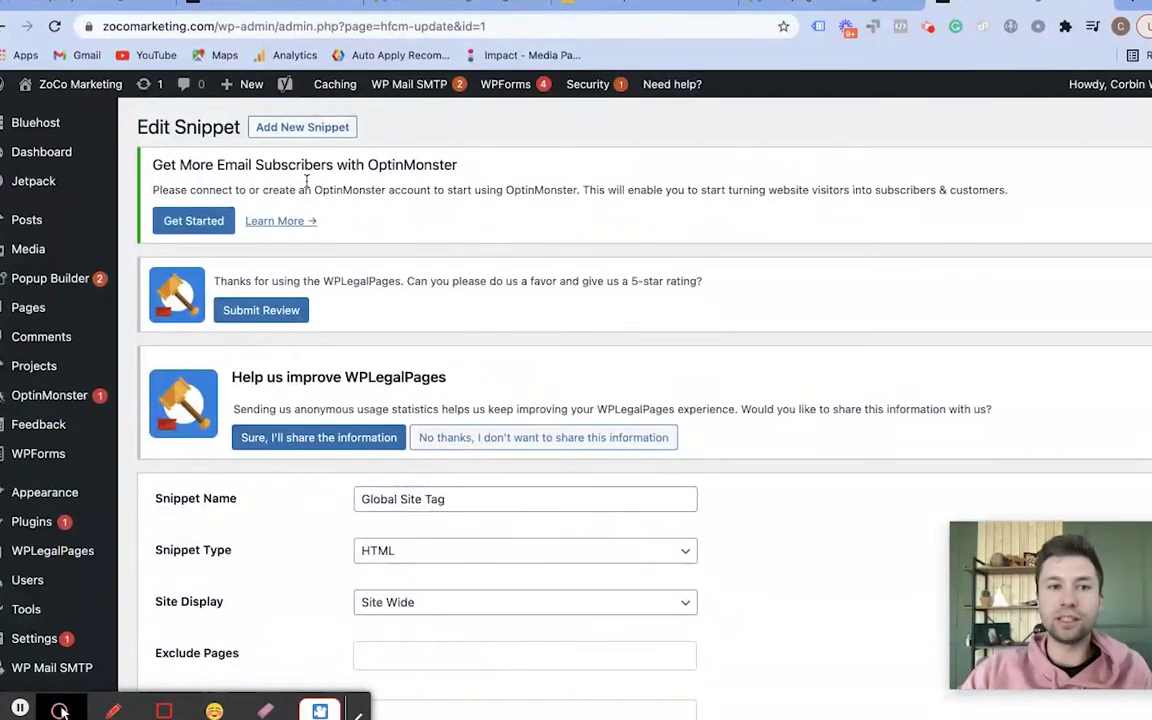
click(303, 127)
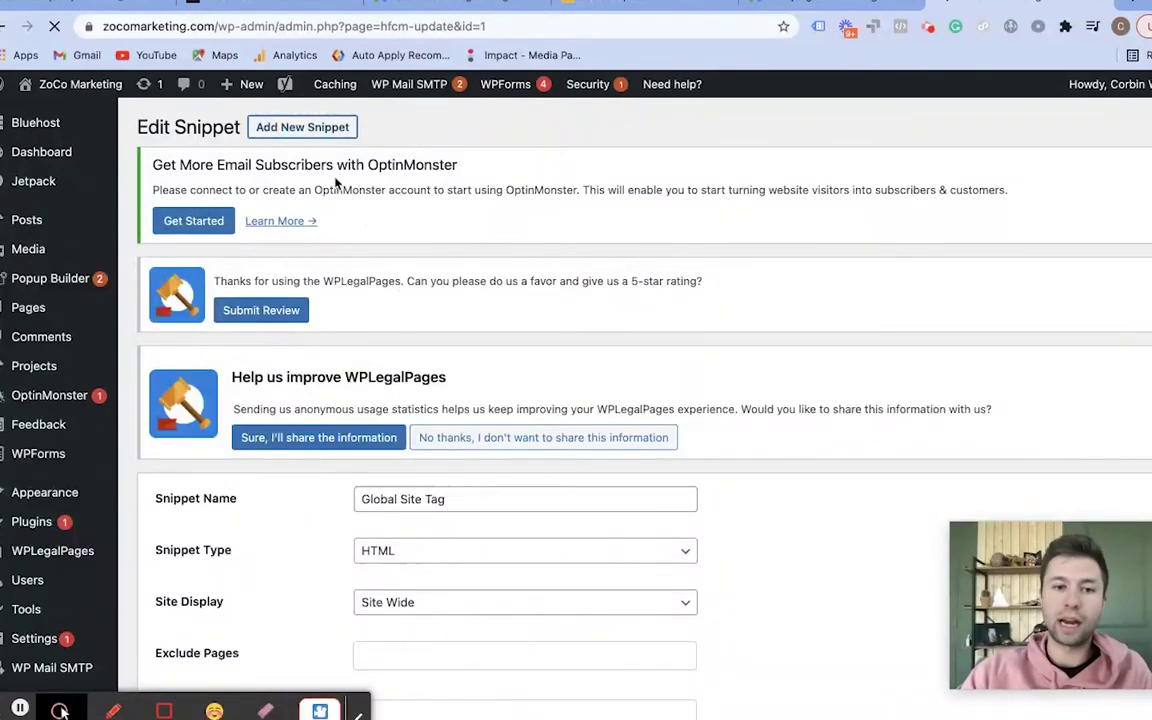
scroll(399, 290, down, 10)
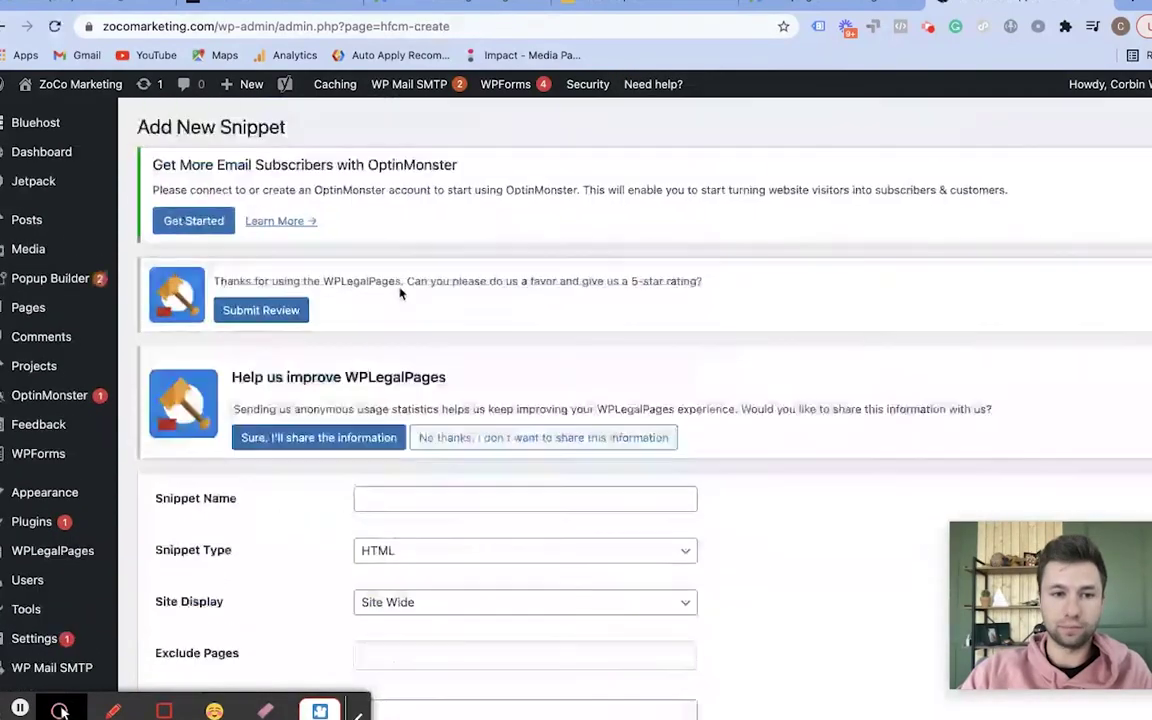
Step: Name the new snippet 'Gogole Ads IEd Tag' and restrict it to the Thank you. page
scroll(399, 288, down, 1)
scroll(337, 357, down, 10)
scroll(301, 455, up, 8)
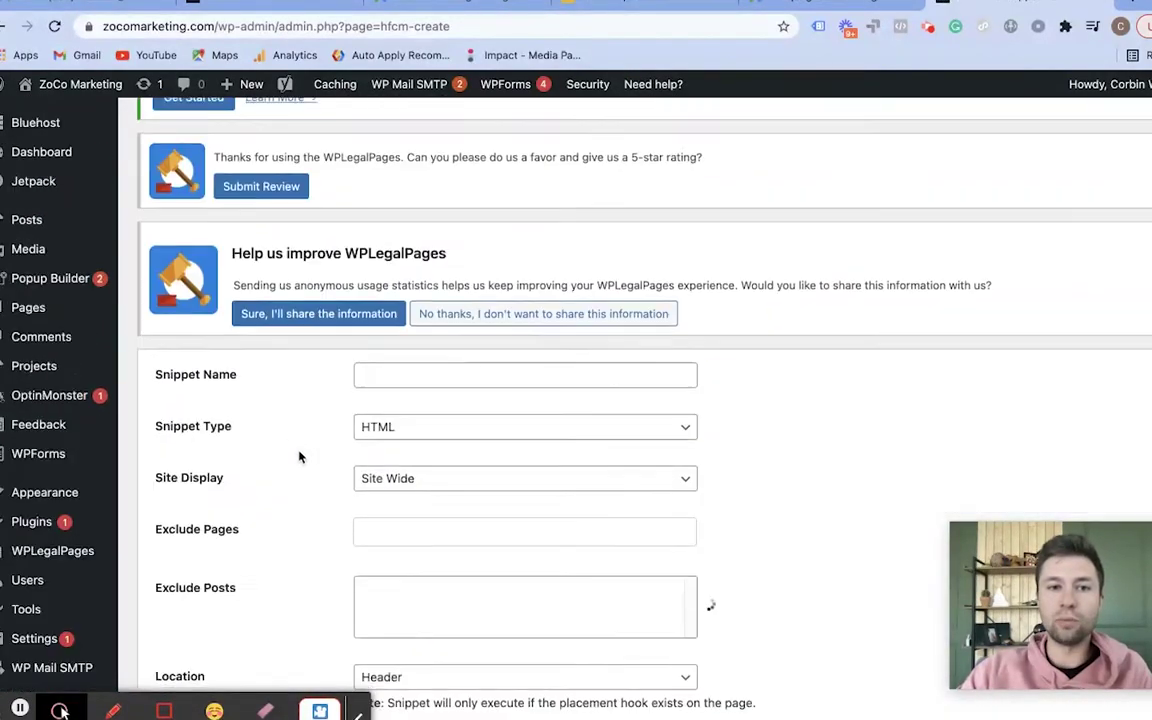
click(402, 386)
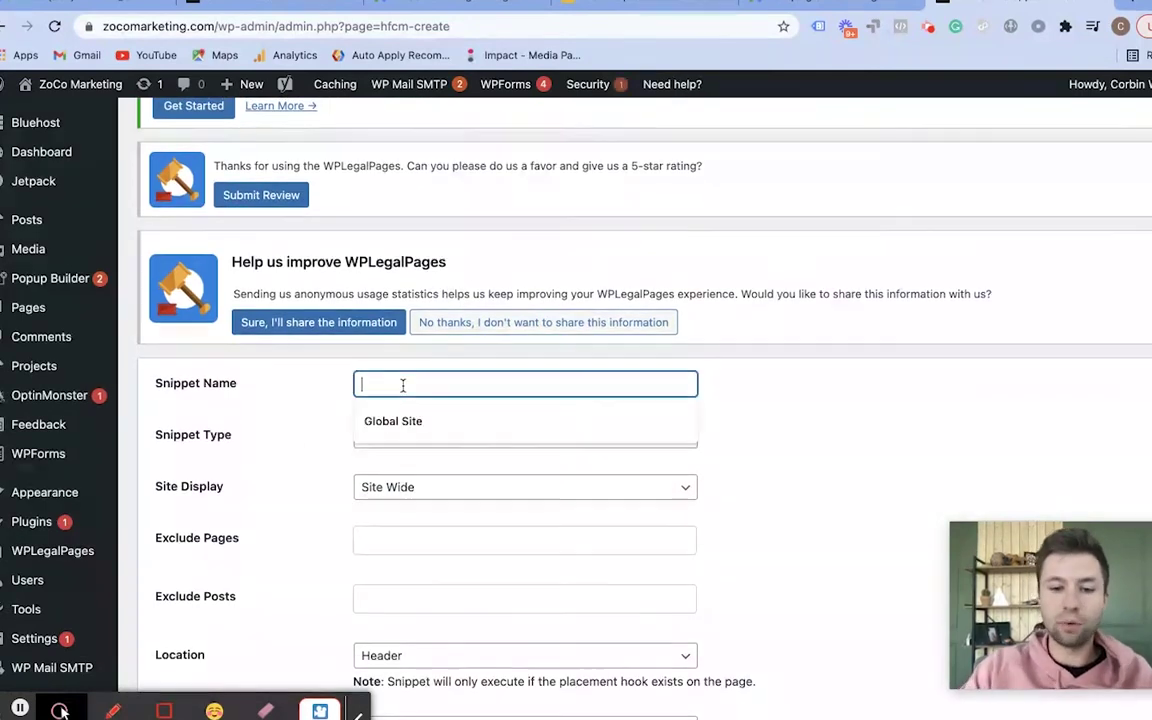
text(Go)
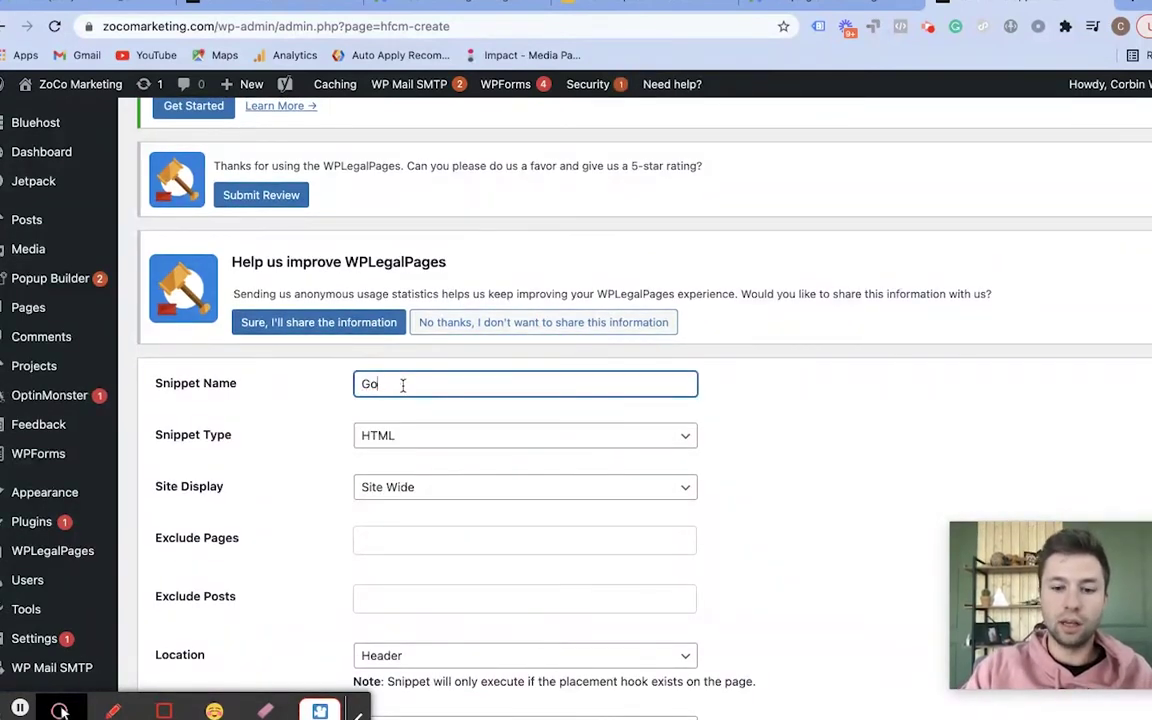
text(gole Ads IEd)
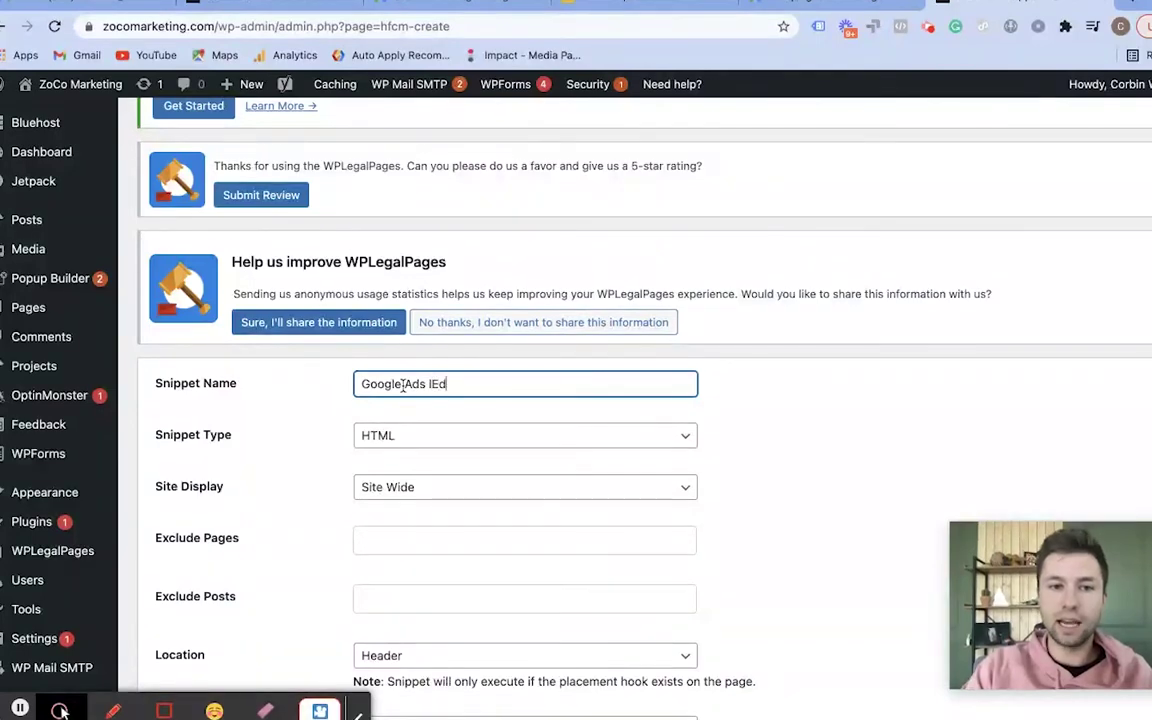
text( Tag)
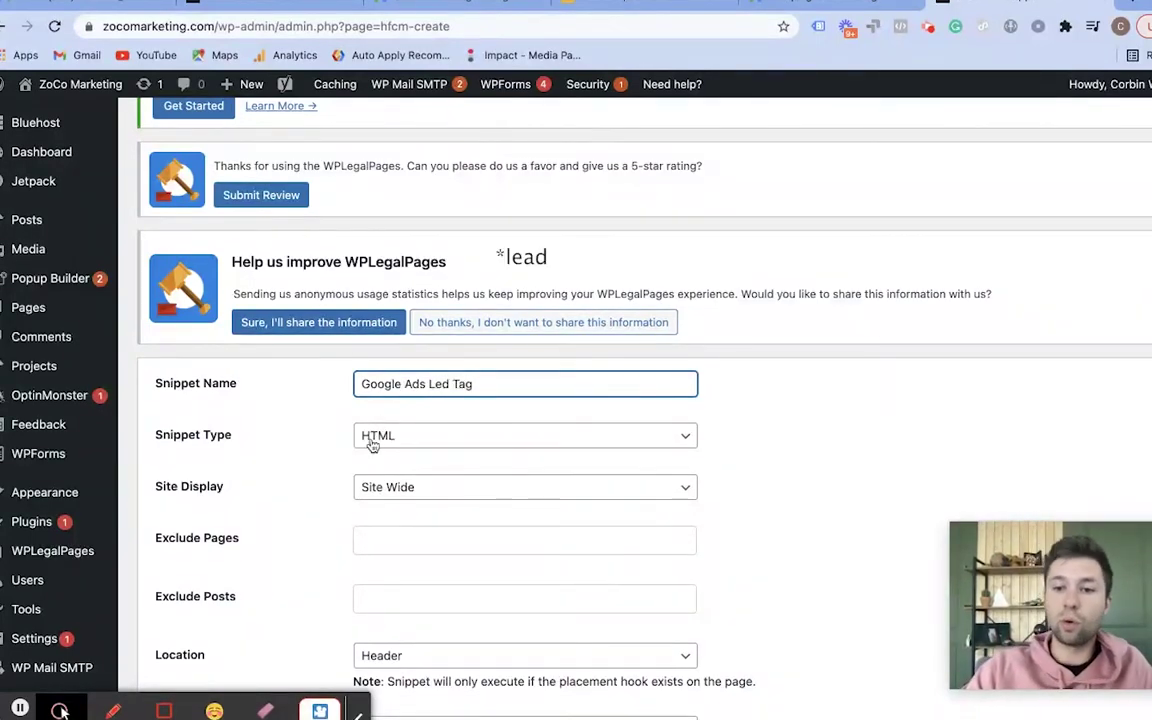
scroll(380, 440, down, 3)
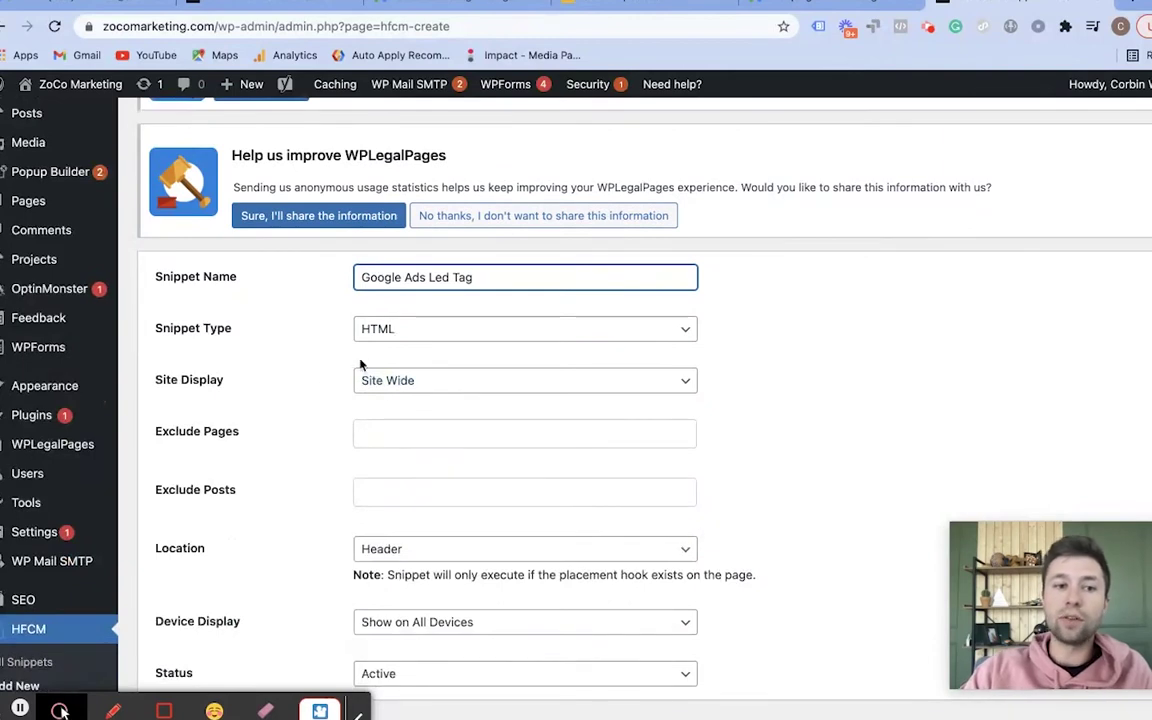
click(463, 388)
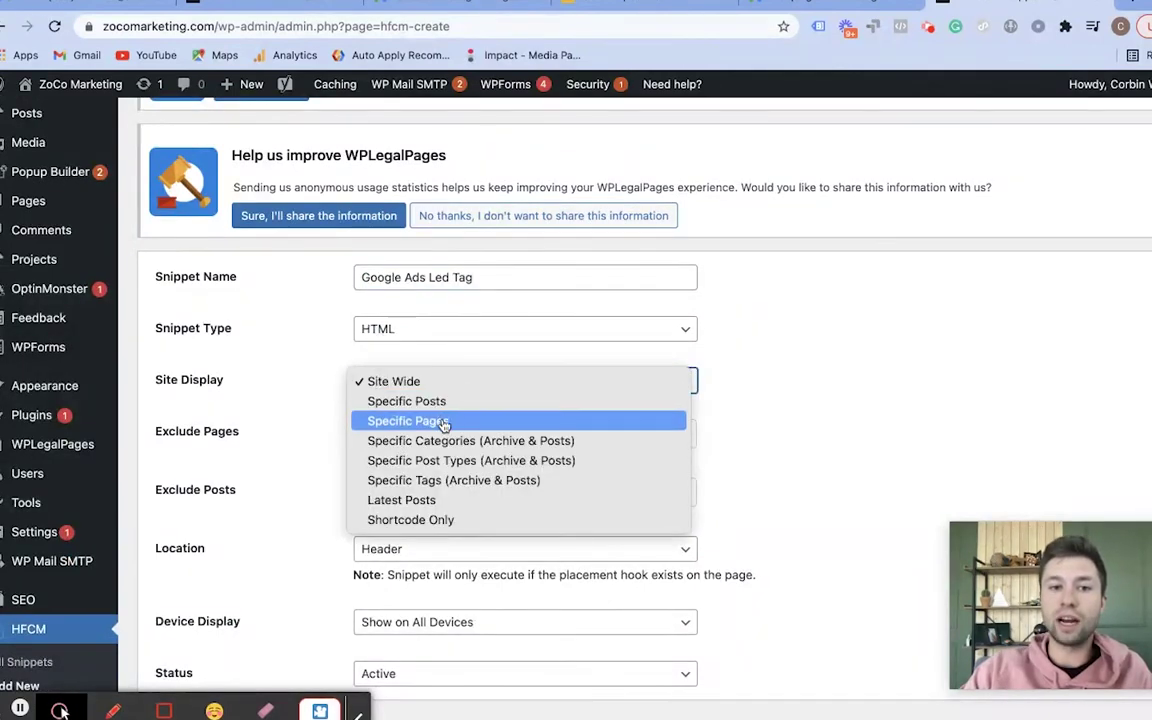
click(447, 421)
click(385, 435)
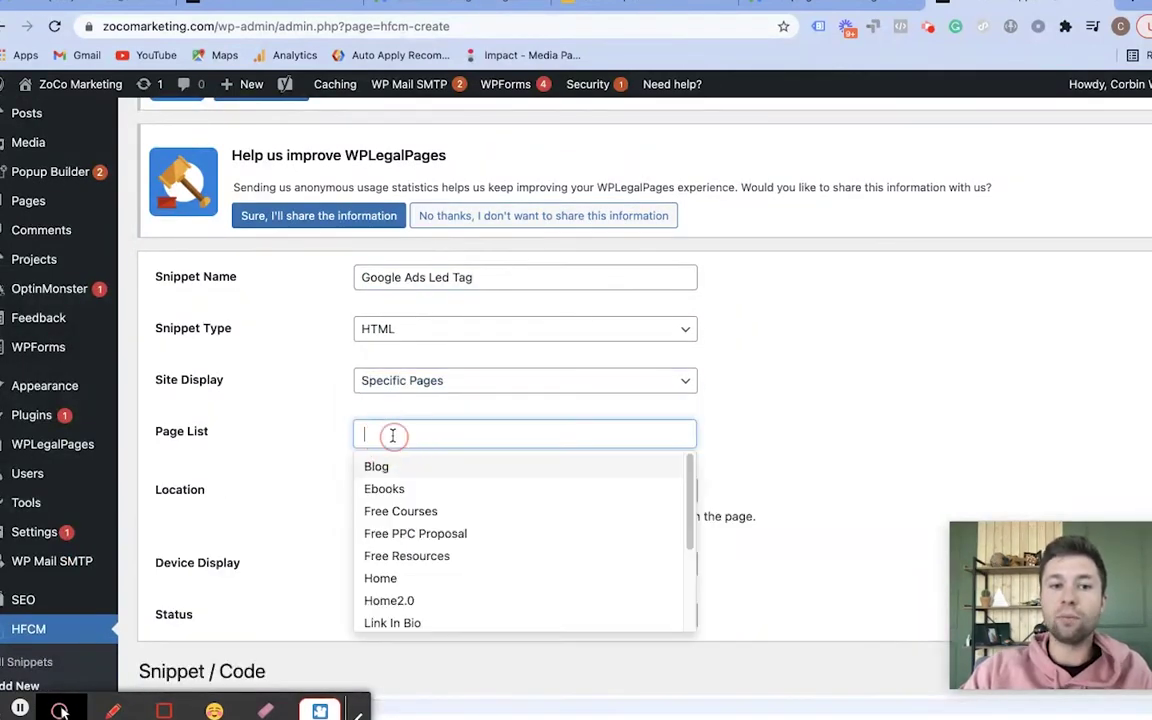
scroll(443, 536, down, 3)
click(410, 617)
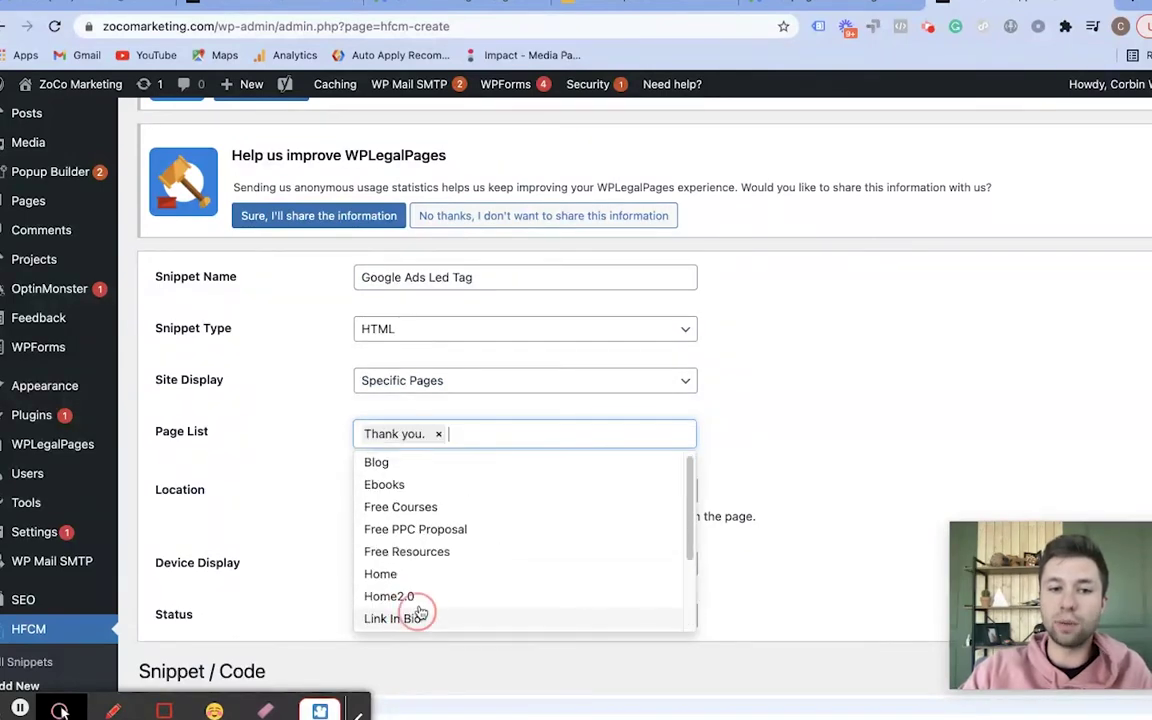
click(745, 425)
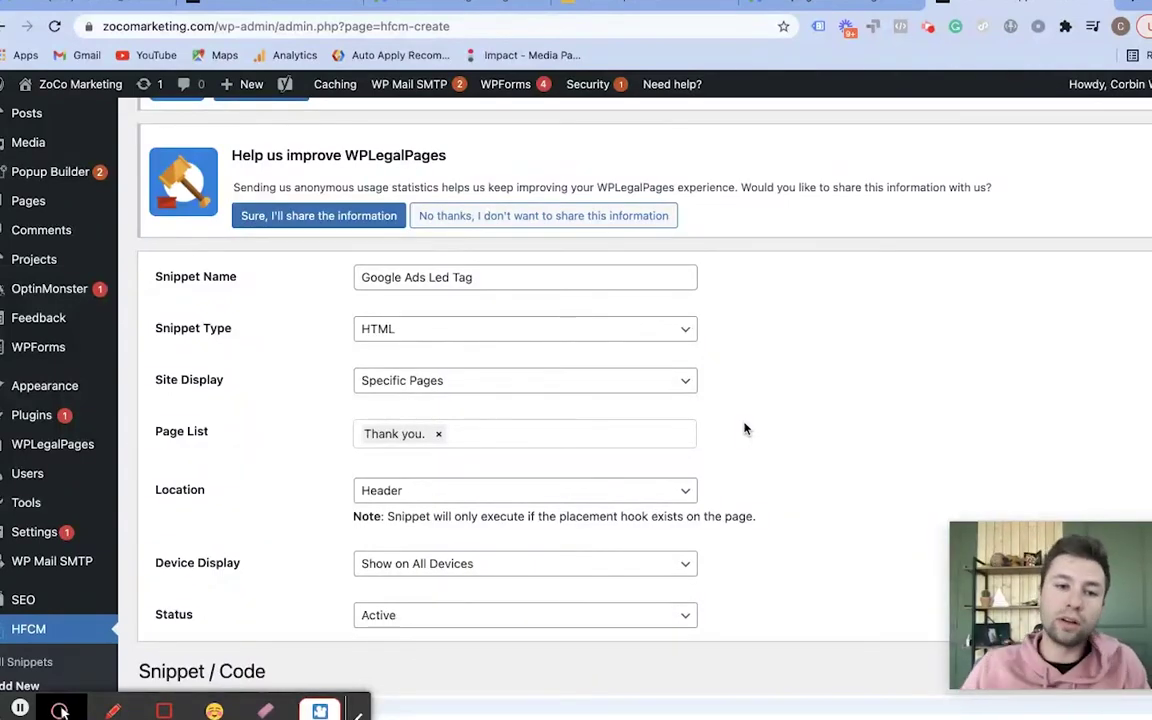
Step: Copy the Google Ads event snippet into the code box and save the snippet
scroll(540, 427, down, 3)
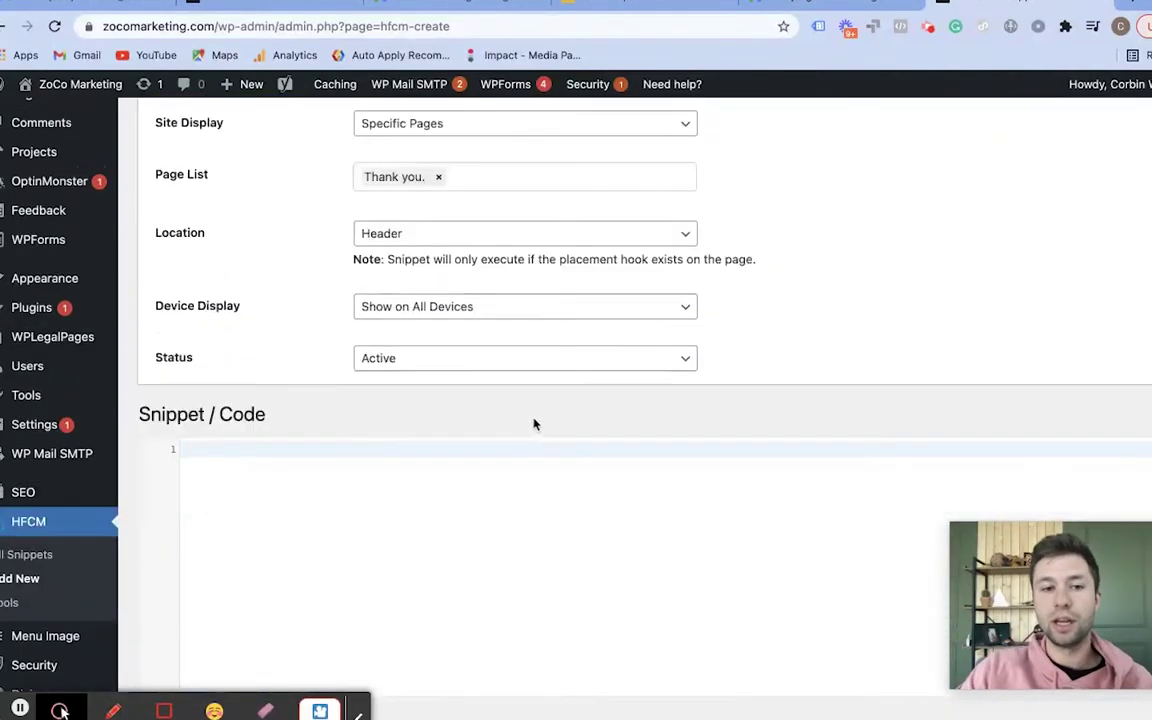
scroll(517, 398, down, 1)
scroll(300, 80, up, 1)
scroll(218, 453, down, 1)
click(222, 412)
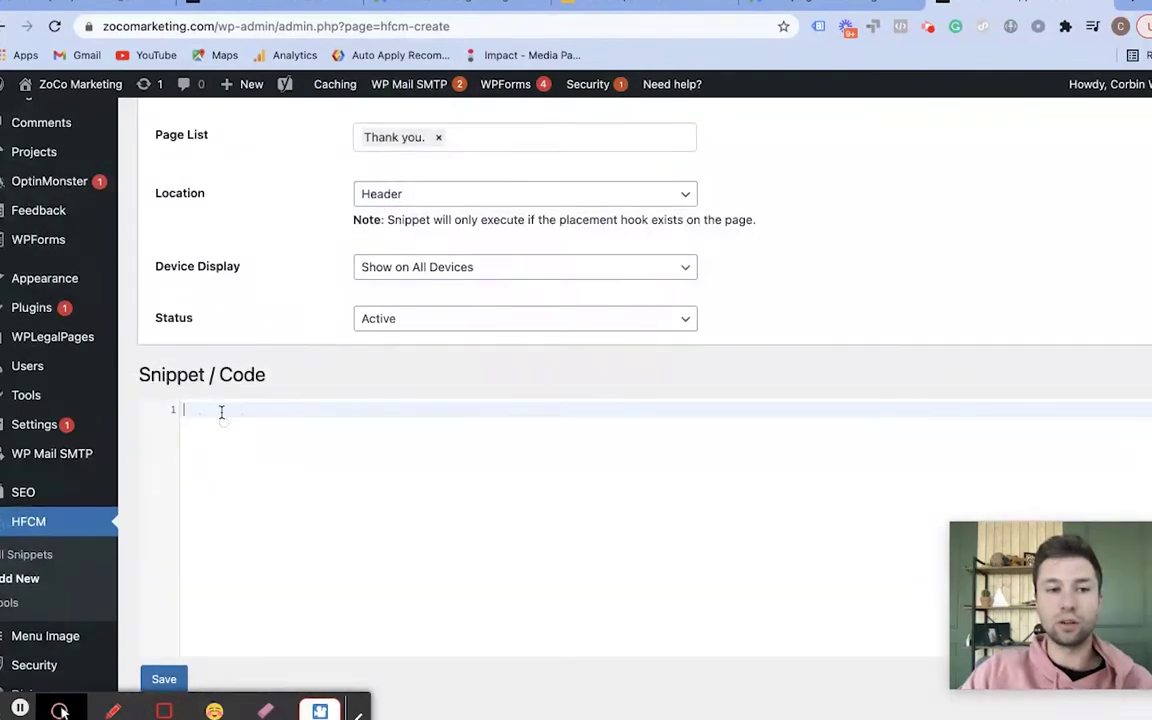
click(438, 2)
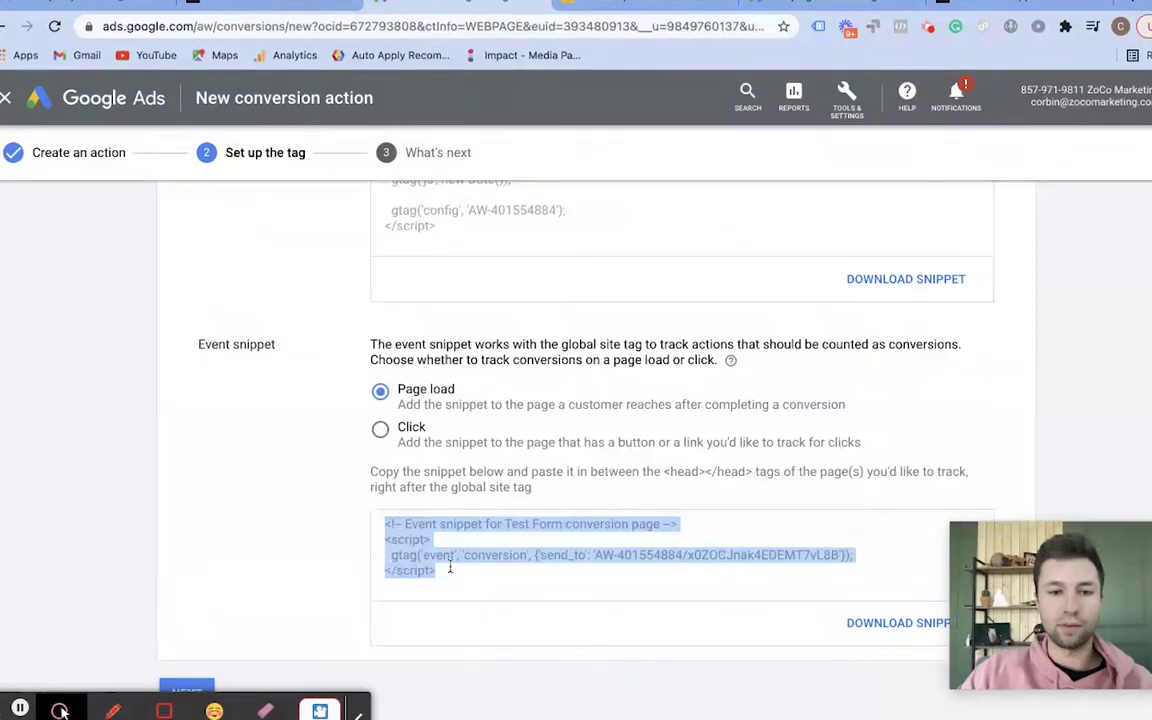
click(362, 535)
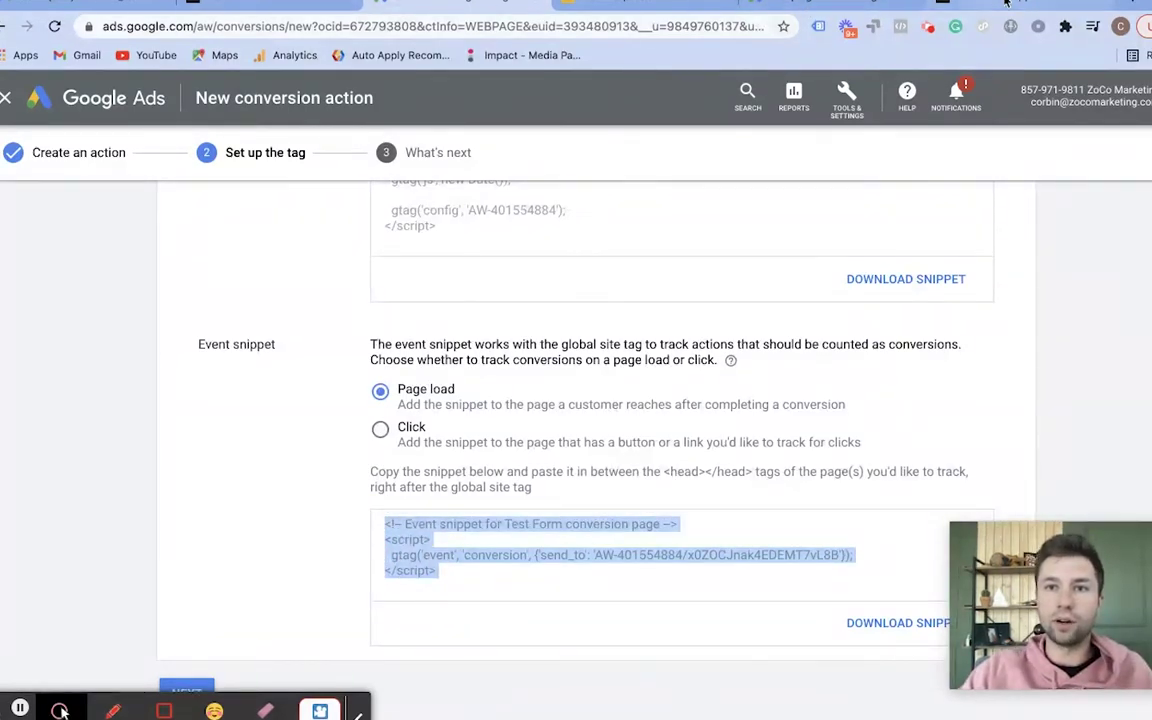
click(930, 4)
click(275, 462)
text(<!-- Event snippet for Test Form conversion page --> <script>   gtag('event', 'conversion', {'send_to': 'AW-401554884/x0ZOCJnak4EDEMT7vL8B'}); </script>)
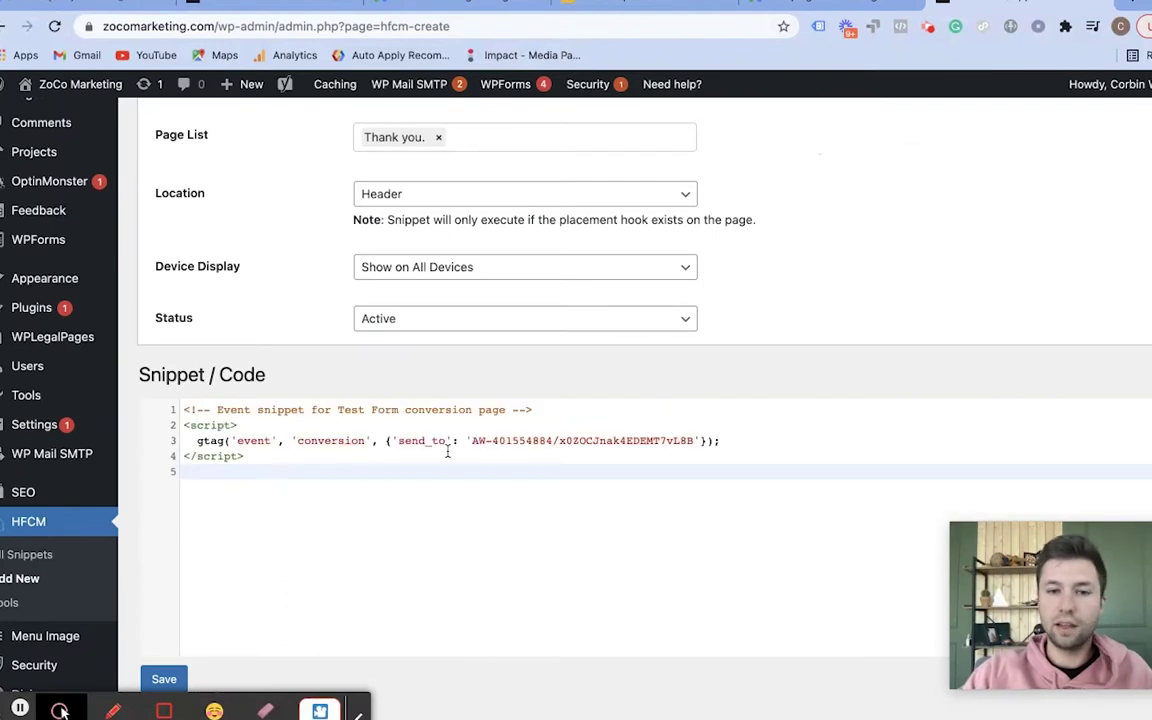
click(164, 679)
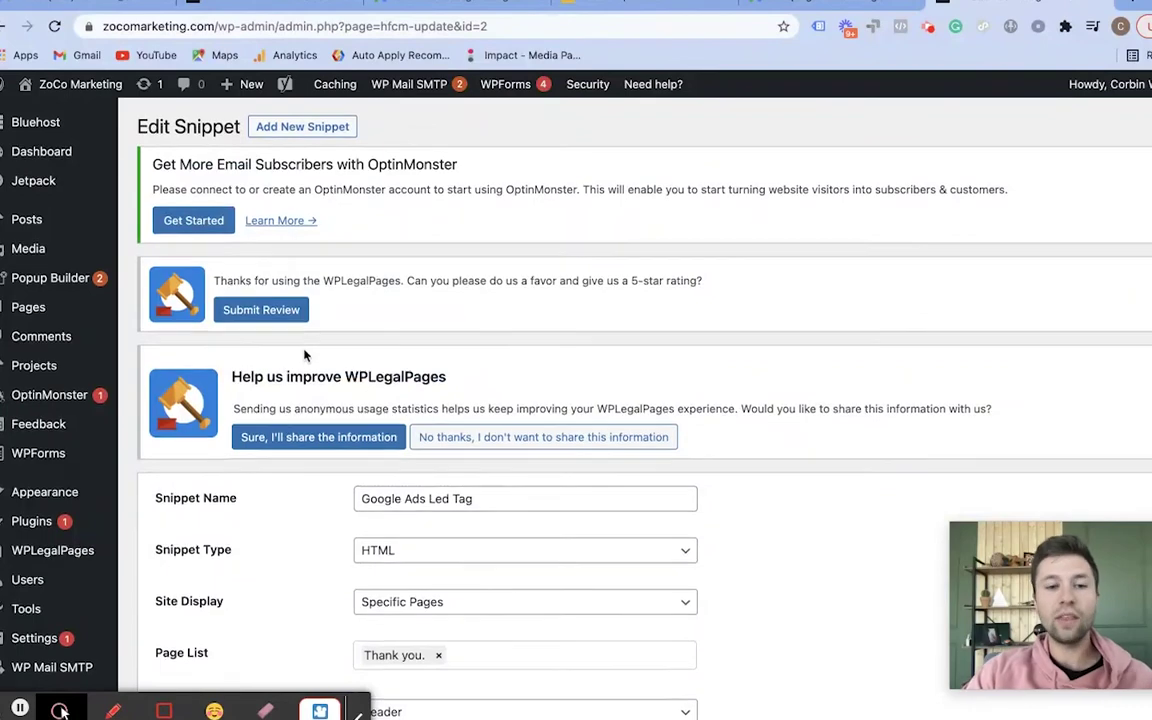
Step: Confirm the saved snippet is Active in the Thank you. page header on all devices
scroll(305, 354, down, 6)
scroll(300, 360, up, 3)
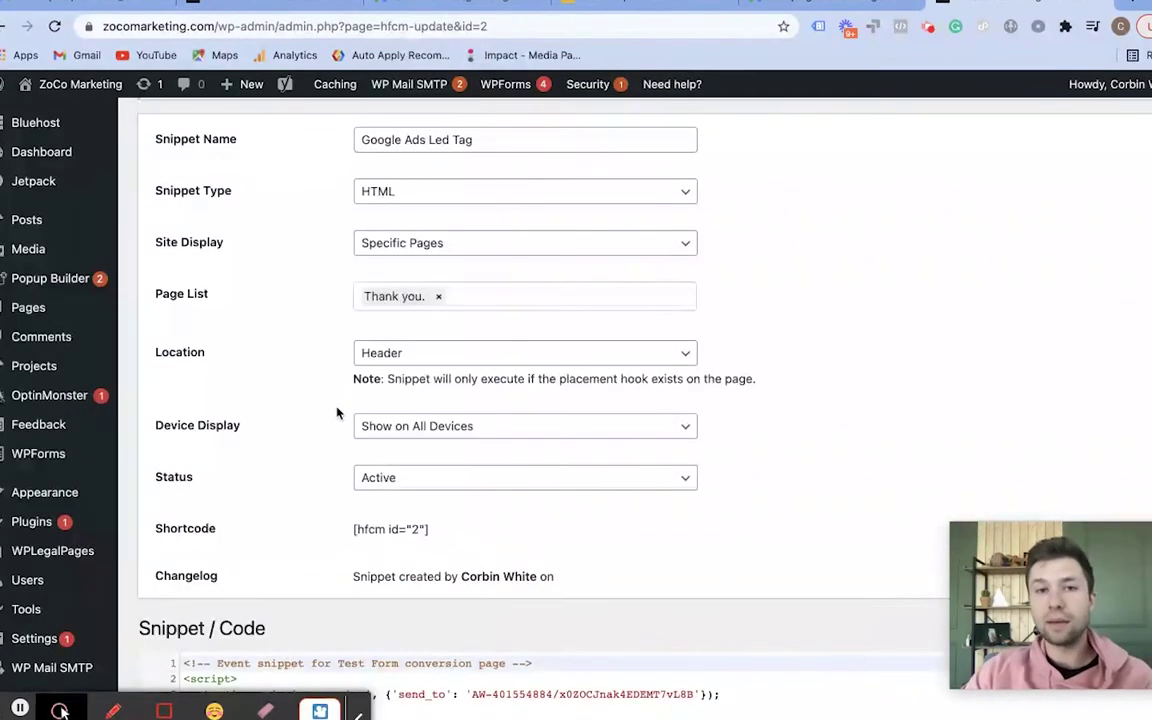
scroll(339, 319, up, 3)
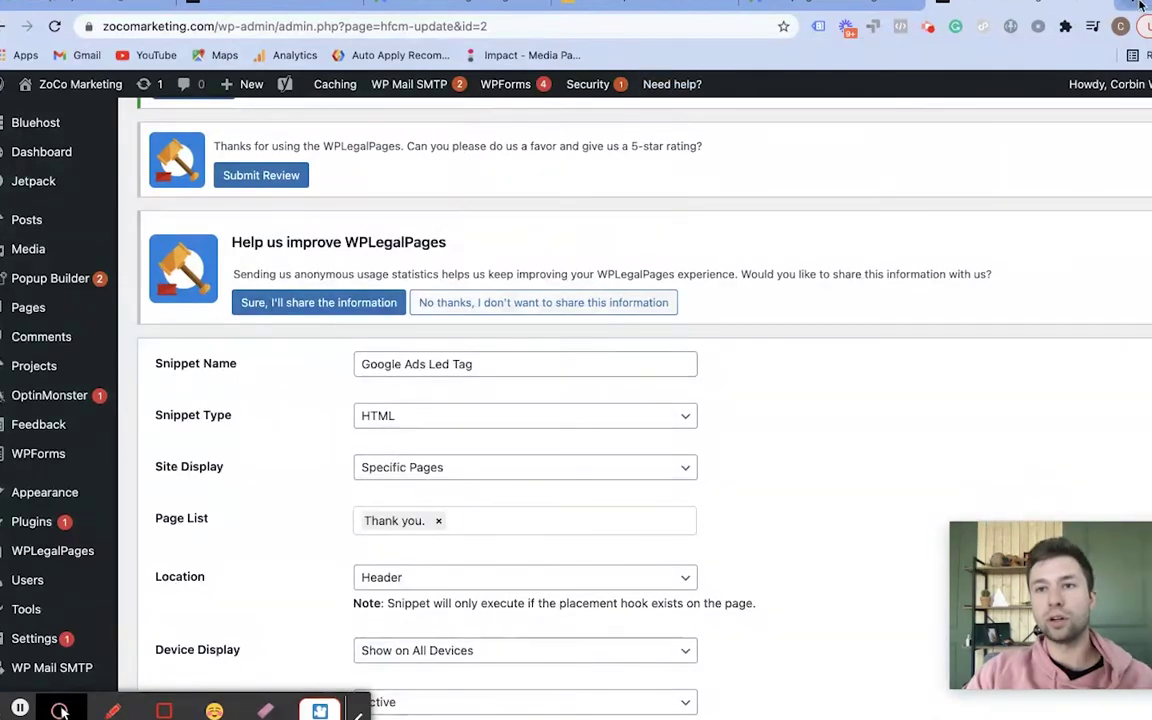
key(ctrl+t)
Step: Search for 'google tag assistant' and confirm Tag Assistant Legacy is already added to Chrome
text(gogole)
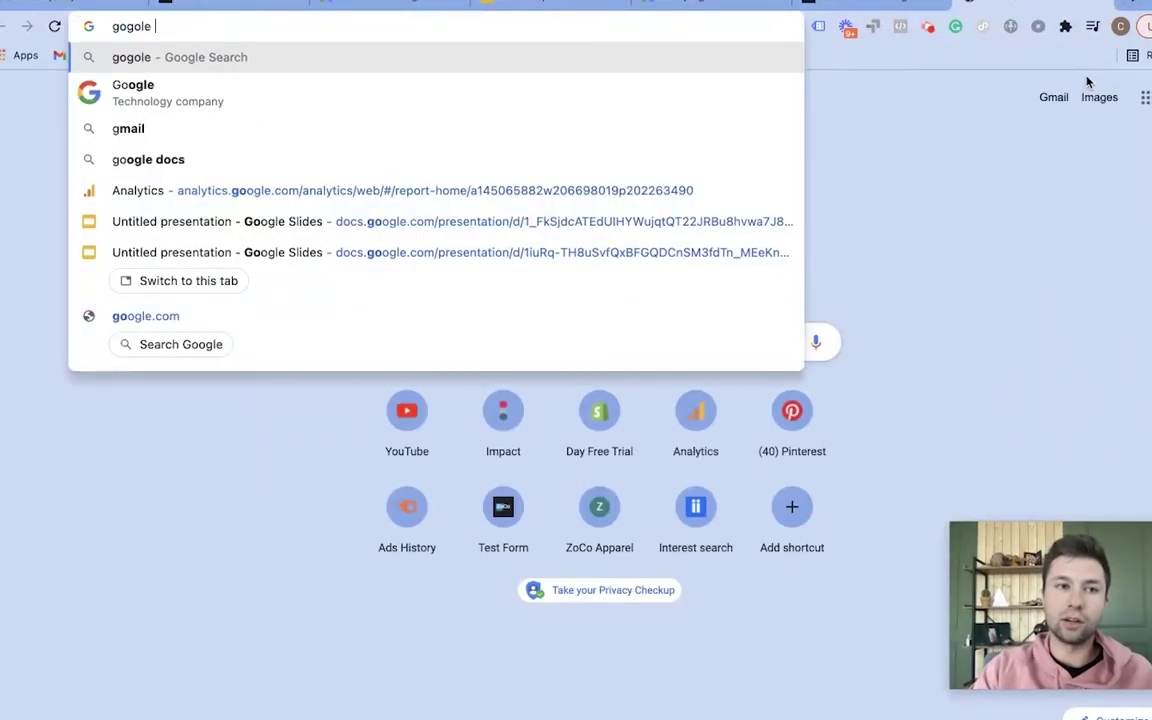
key(BackSpace)
key(BackSpace)
key(BackSpace)
key(BackSpace)
text(ogle tag a)
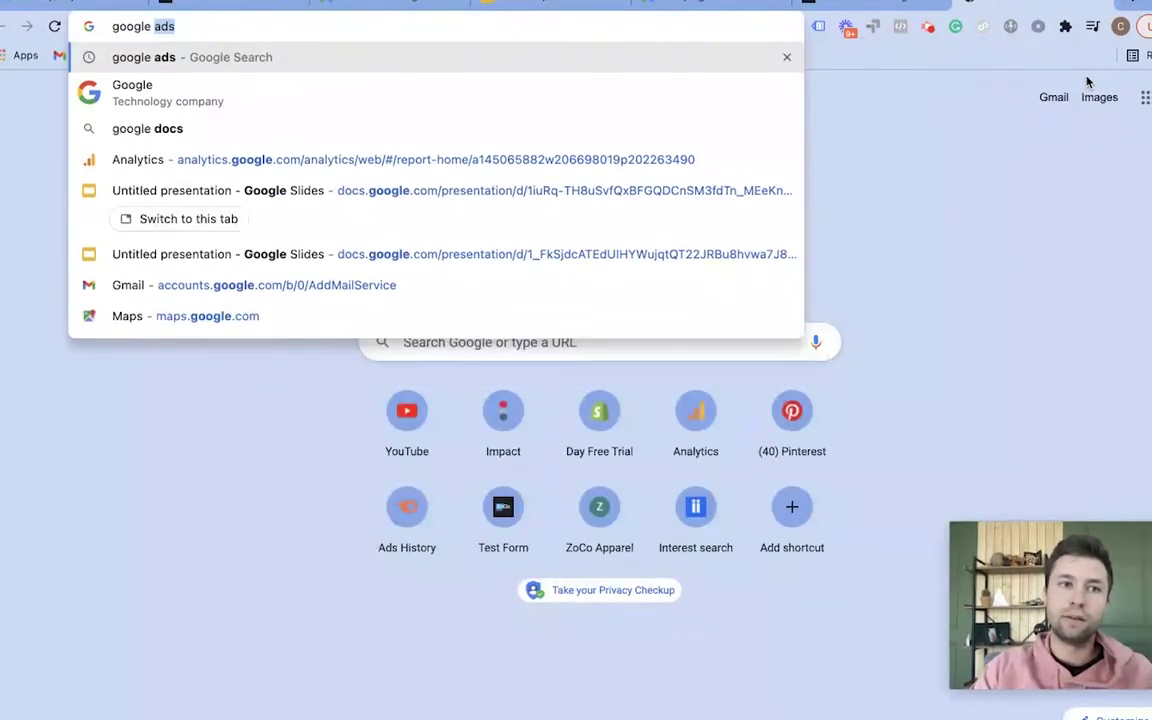
text(s)
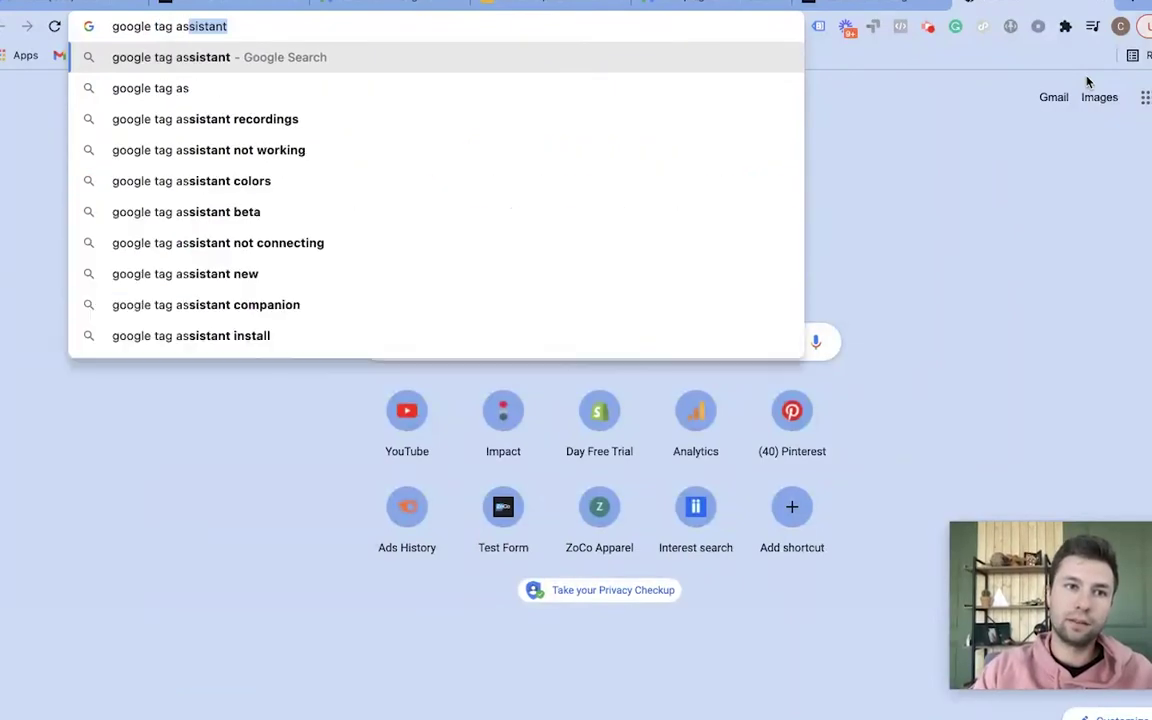
key(Return)
click(215, 259)
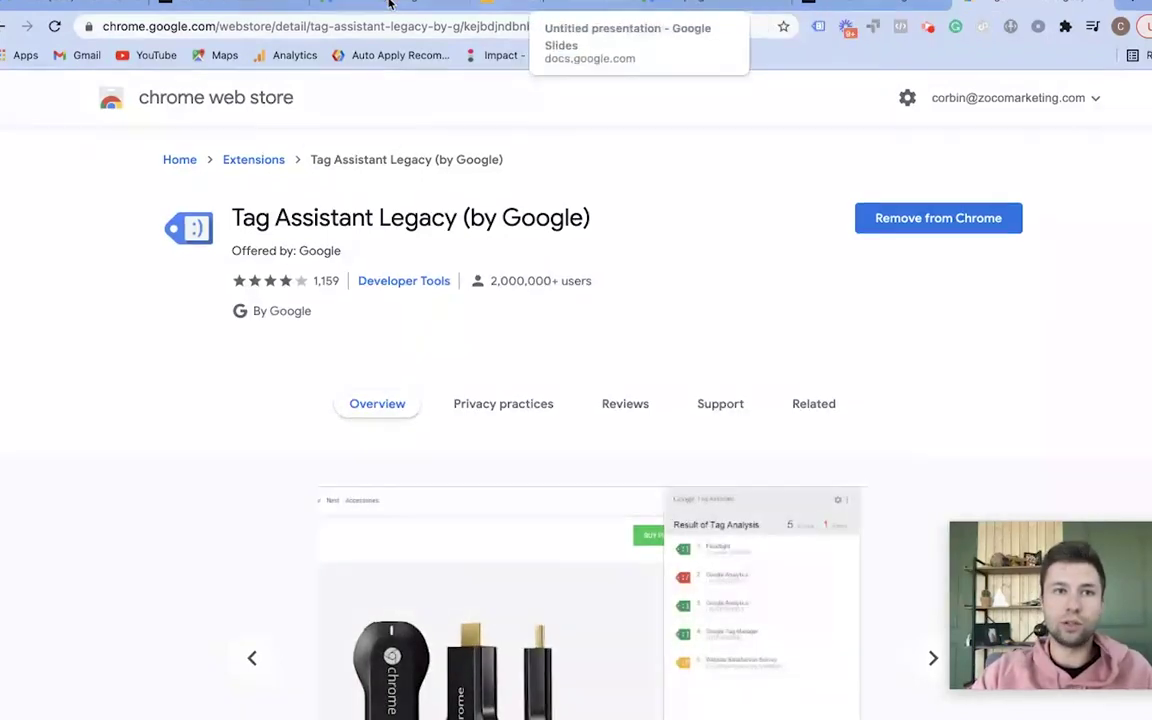
click(220, 6)
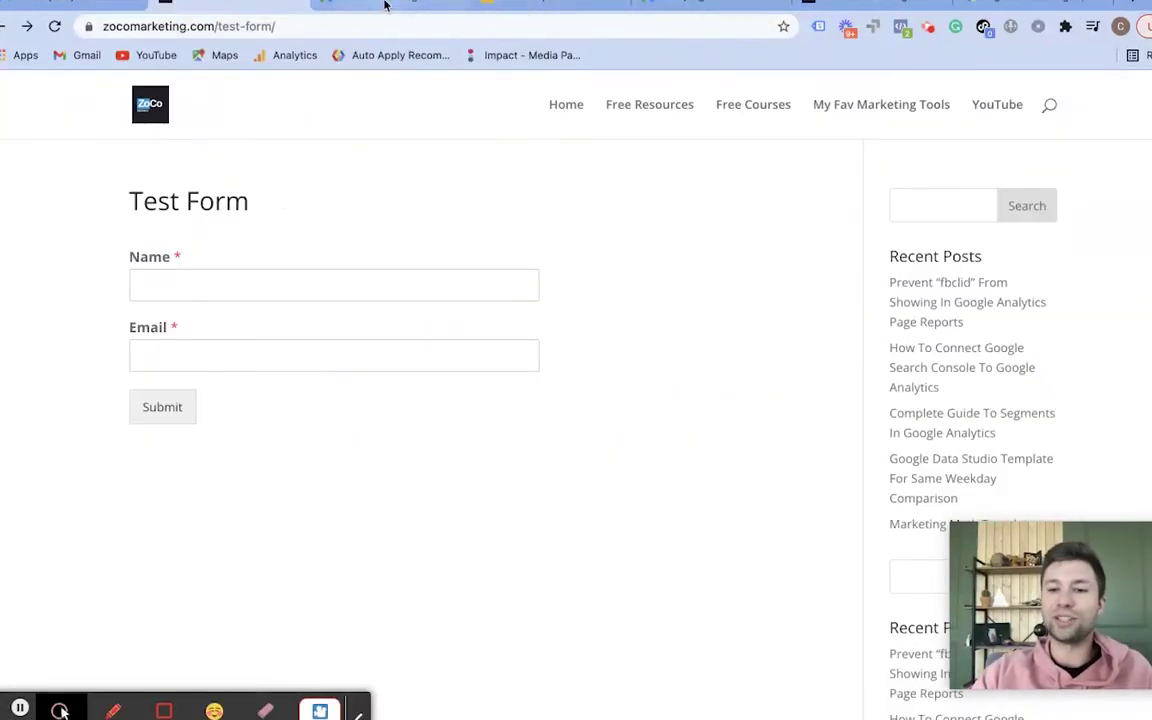
Step: Finish the Test Form conversion action so it's listed as Unverified under Conversions
click(385, 5)
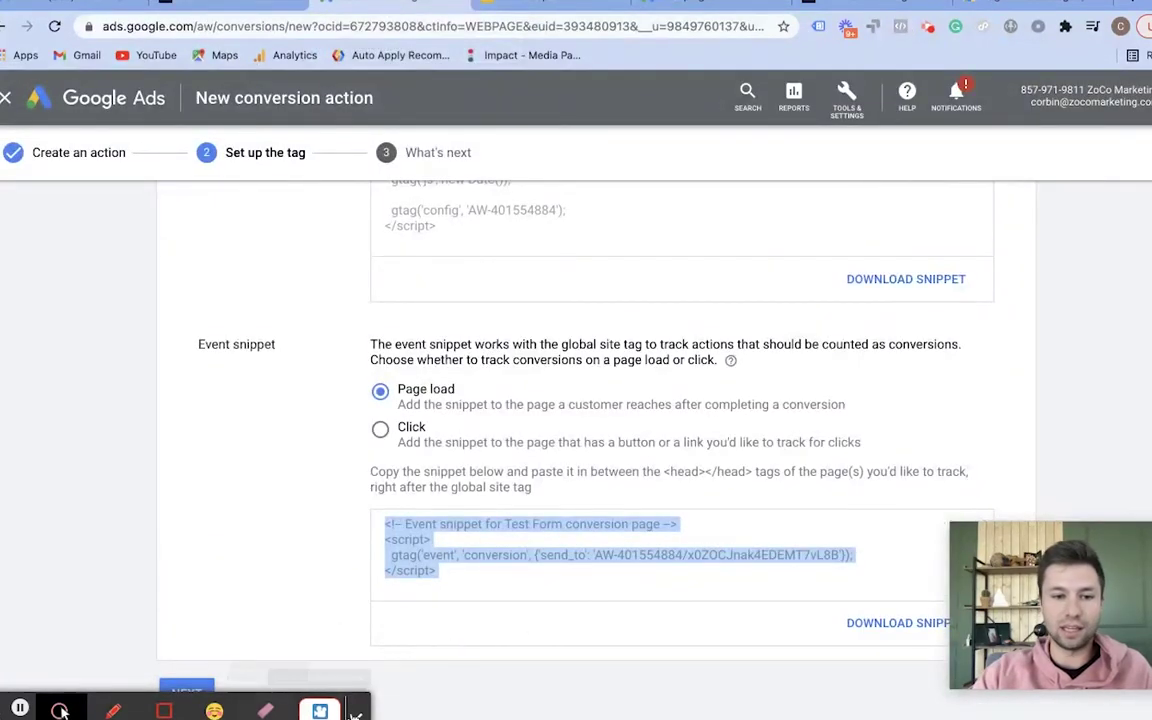
click(204, 590)
click(186, 692)
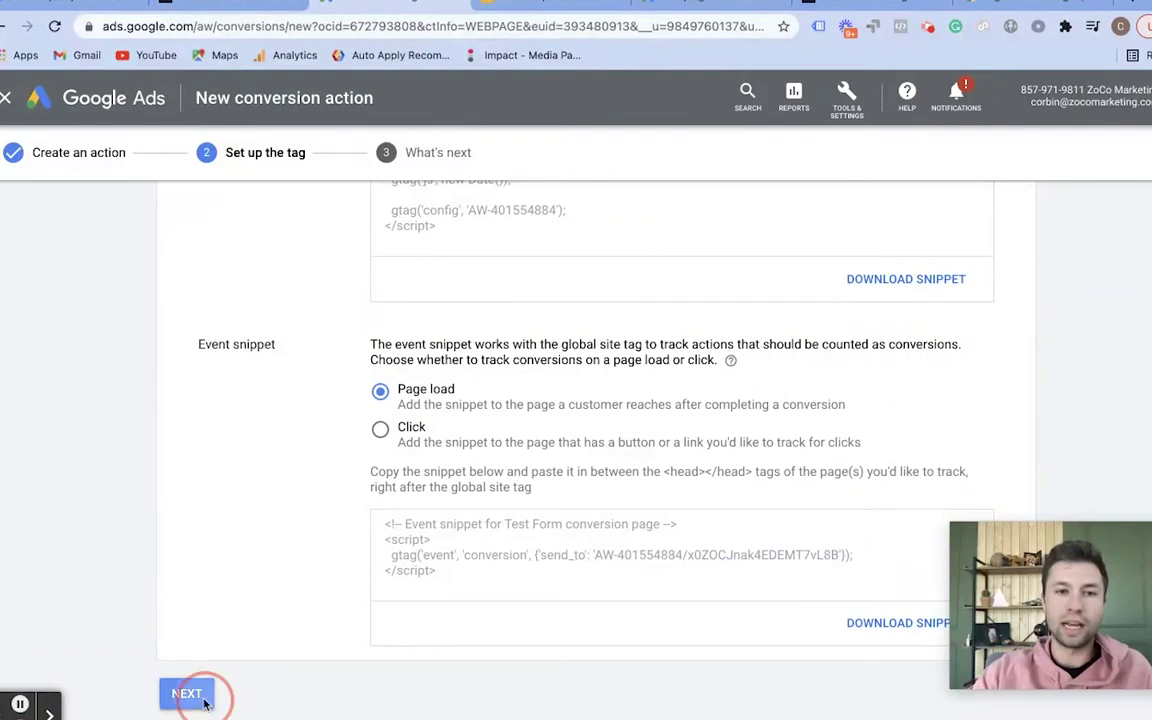
click(192, 508)
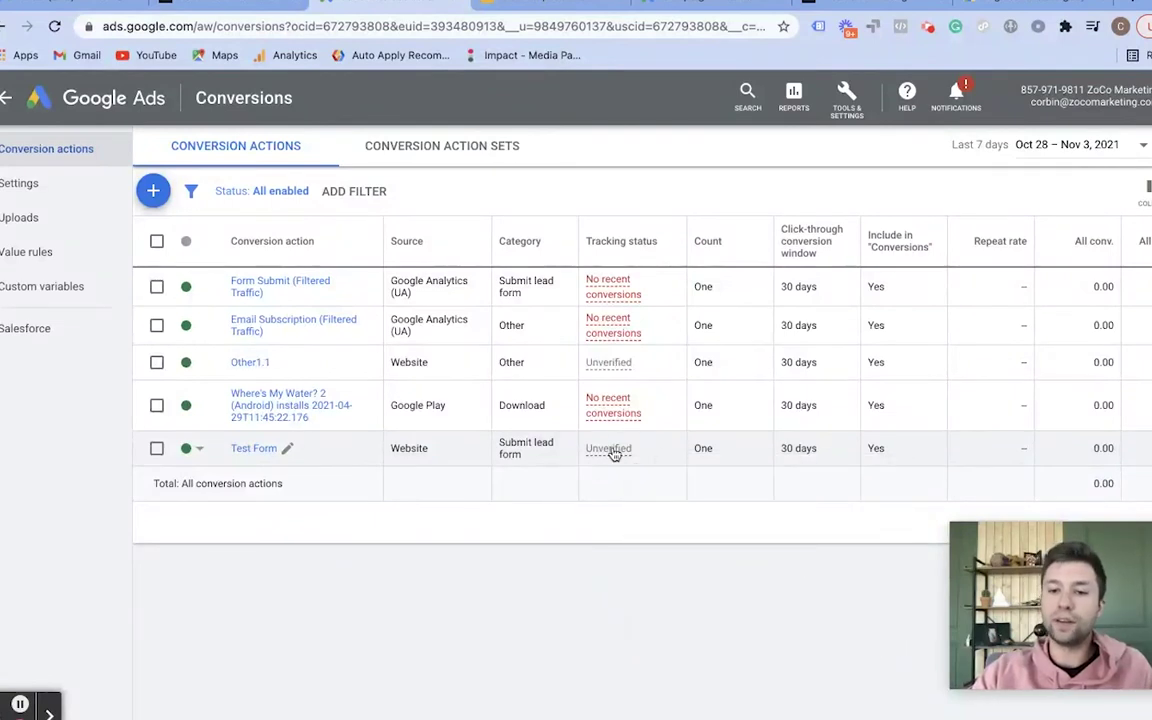
mouse_move(614, 454)
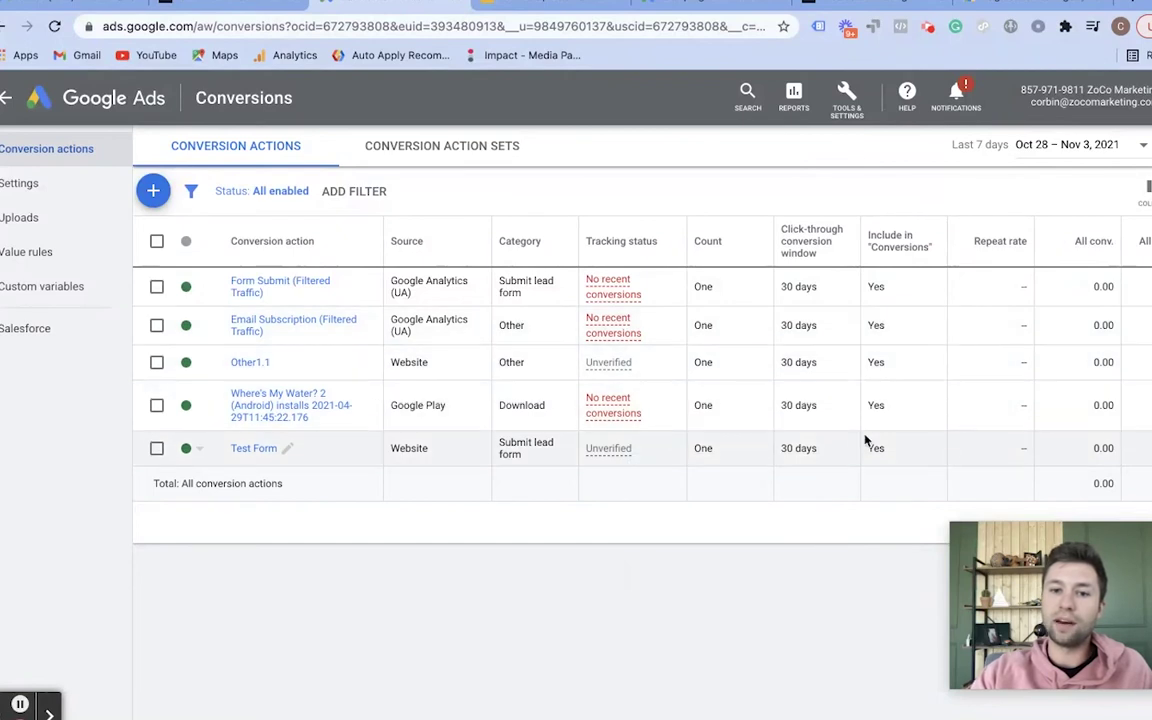
drag(1083, 450, 1149, 455)
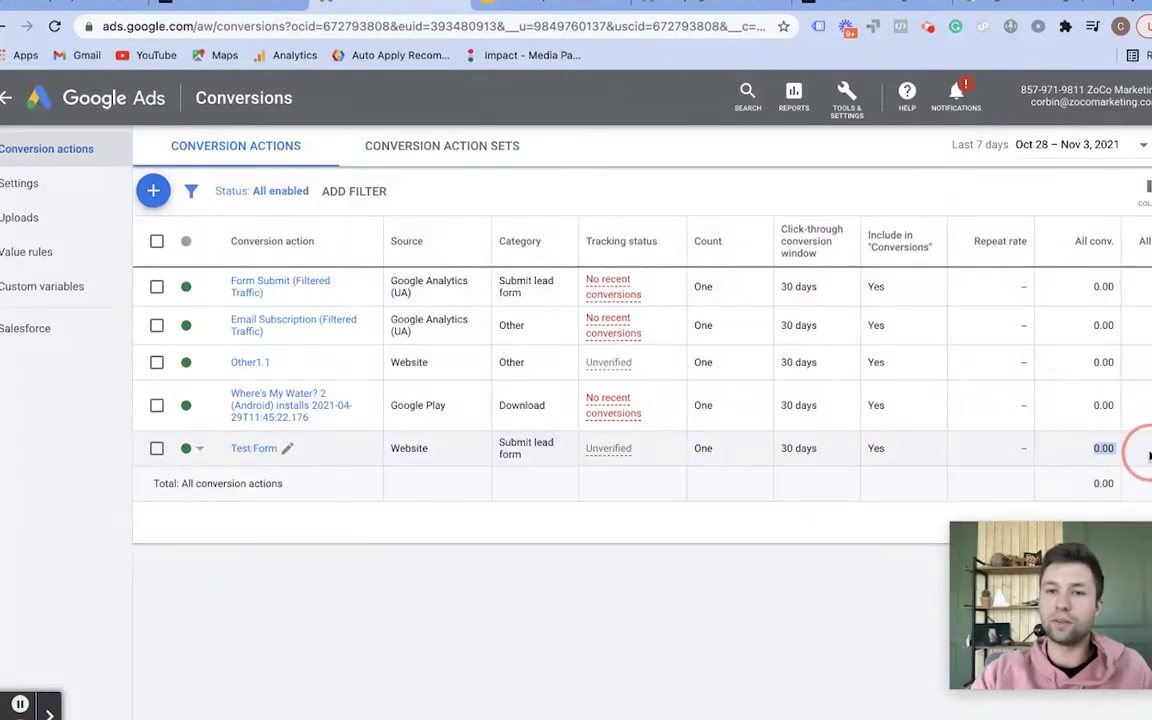
drag(898, 457, 698, 440)
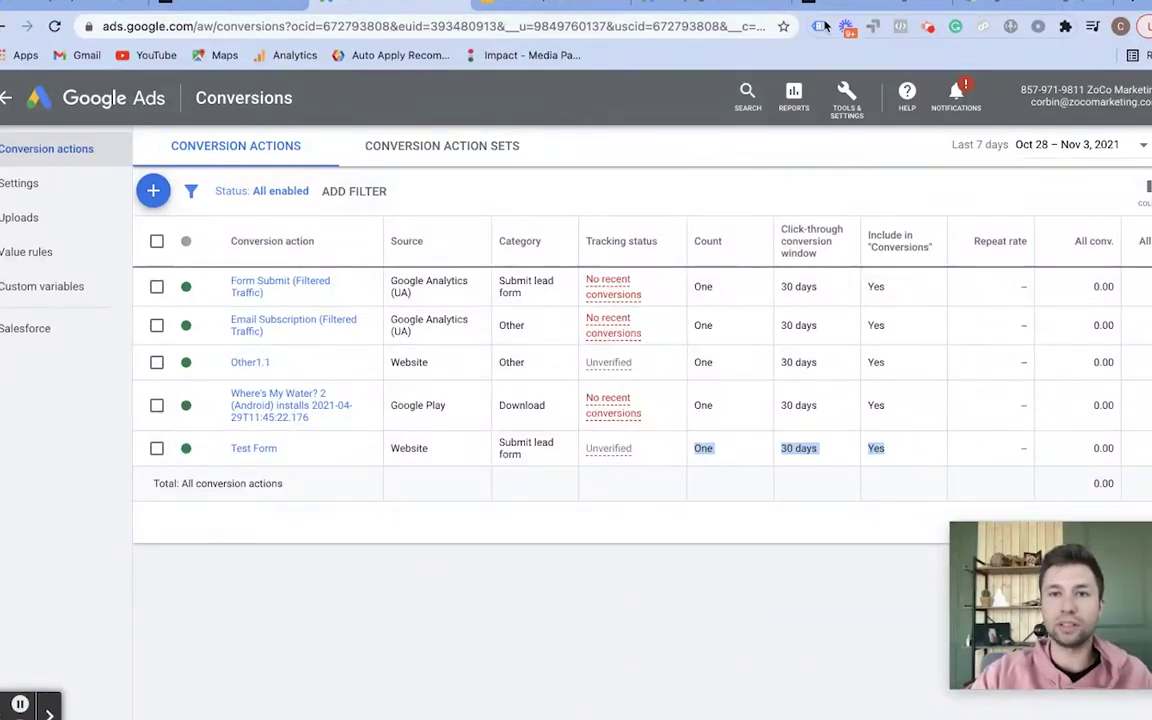
click(222, 2)
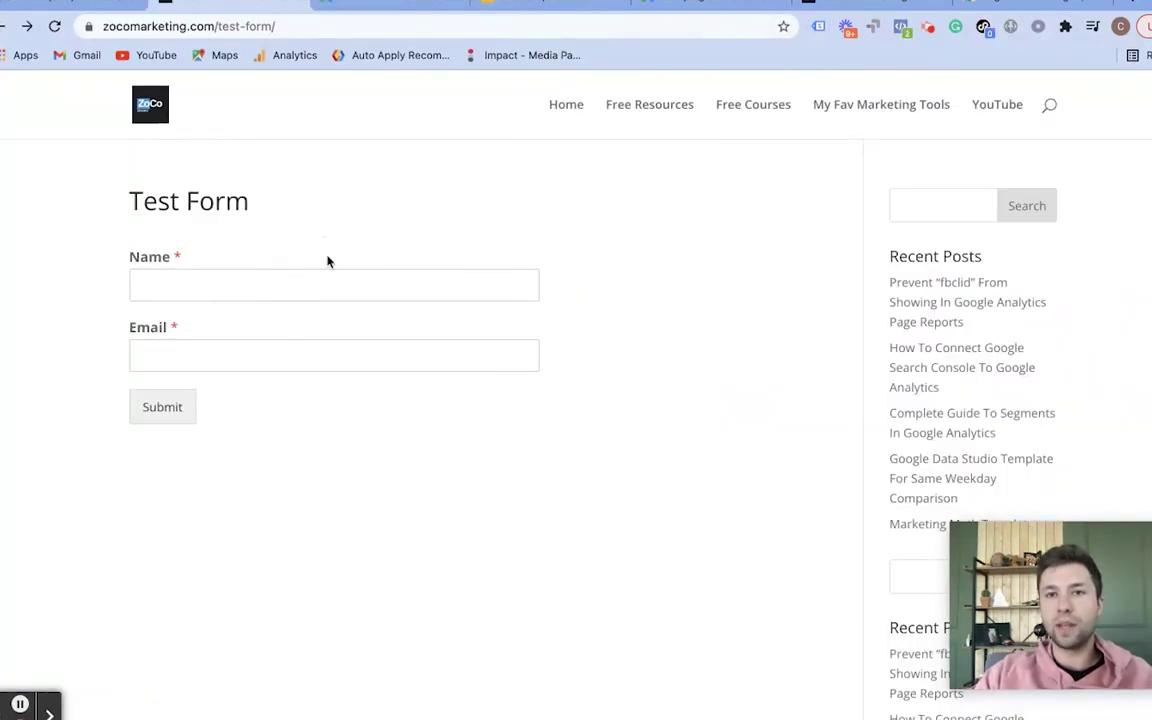
Step: Reload the Test Form page and review Tag Assistant's 6 tags, including AW-401554884
click(818, 26)
click(818, 26)
click(54, 26)
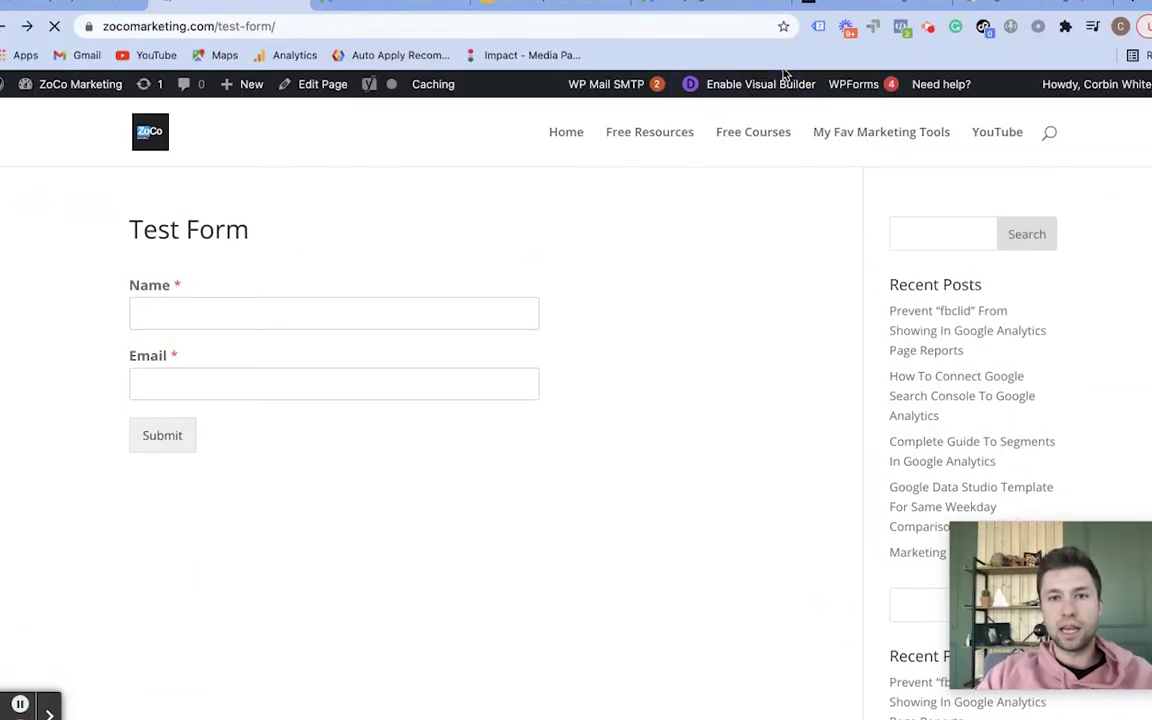
click(819, 30)
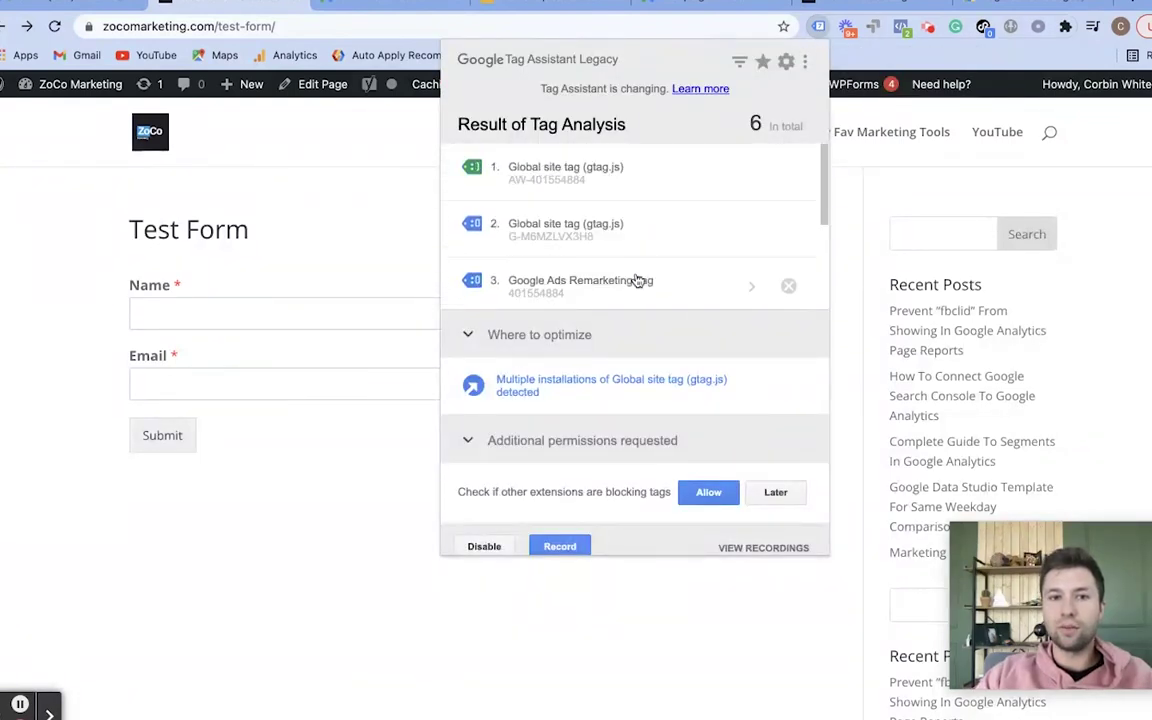
scroll(645, 211, down, 3)
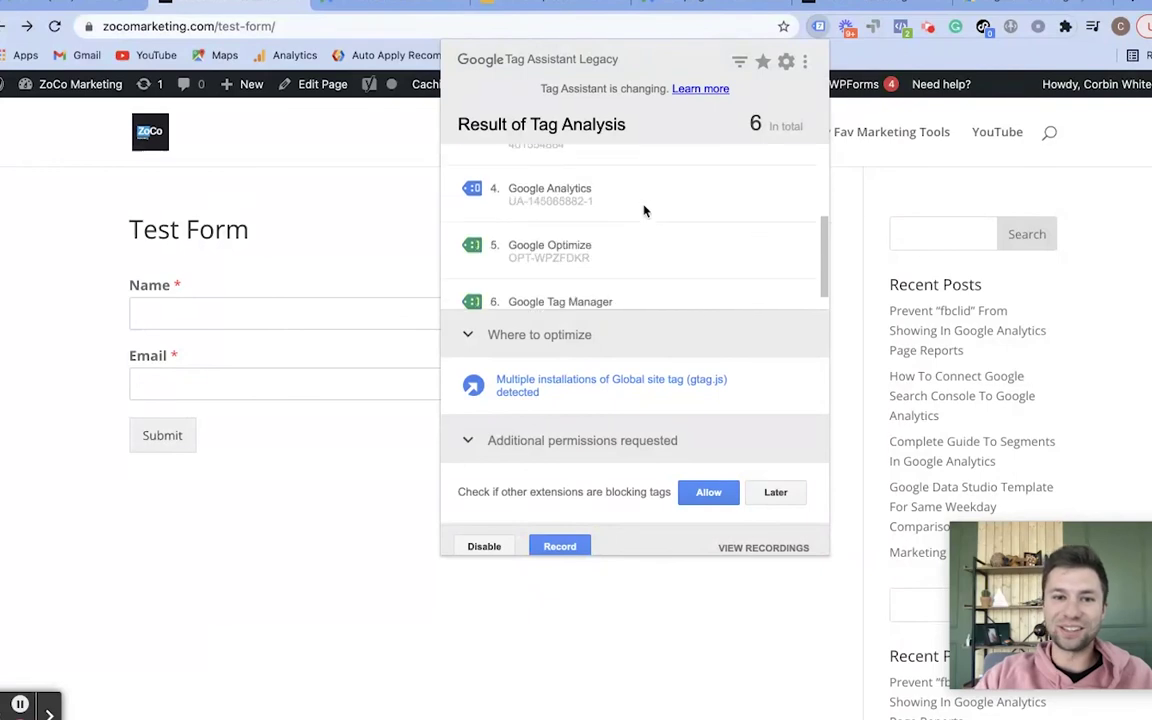
scroll(630, 222, up, 3)
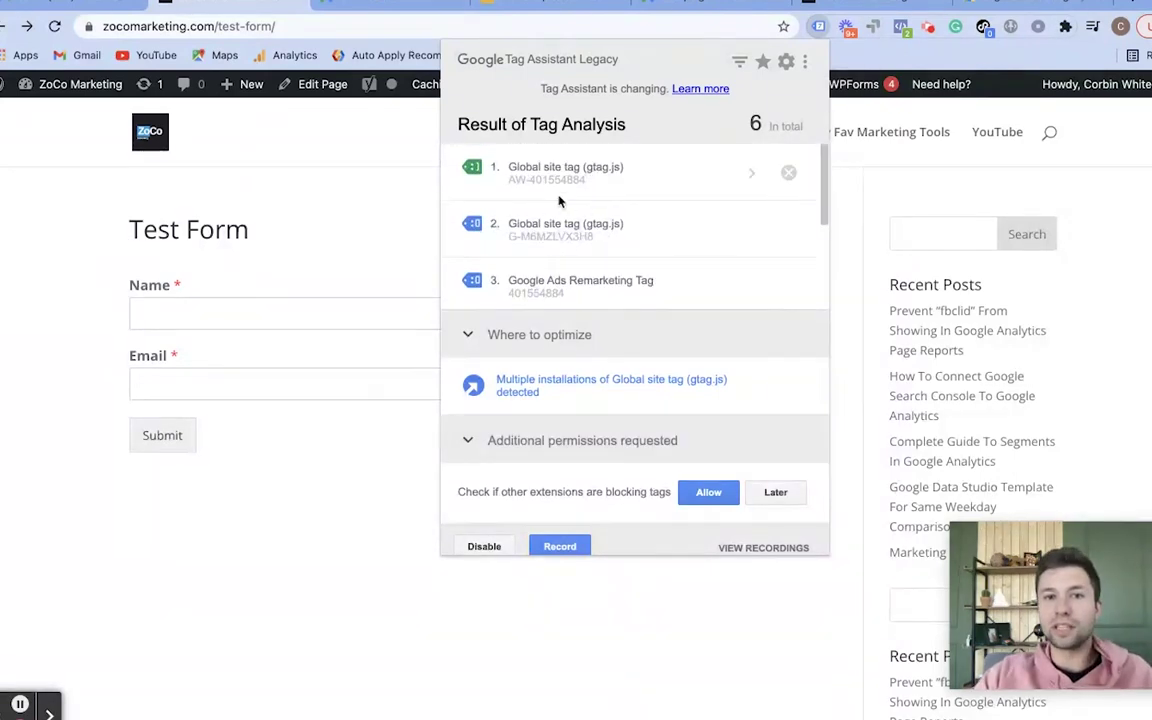
scroll(515, 220, down, 2)
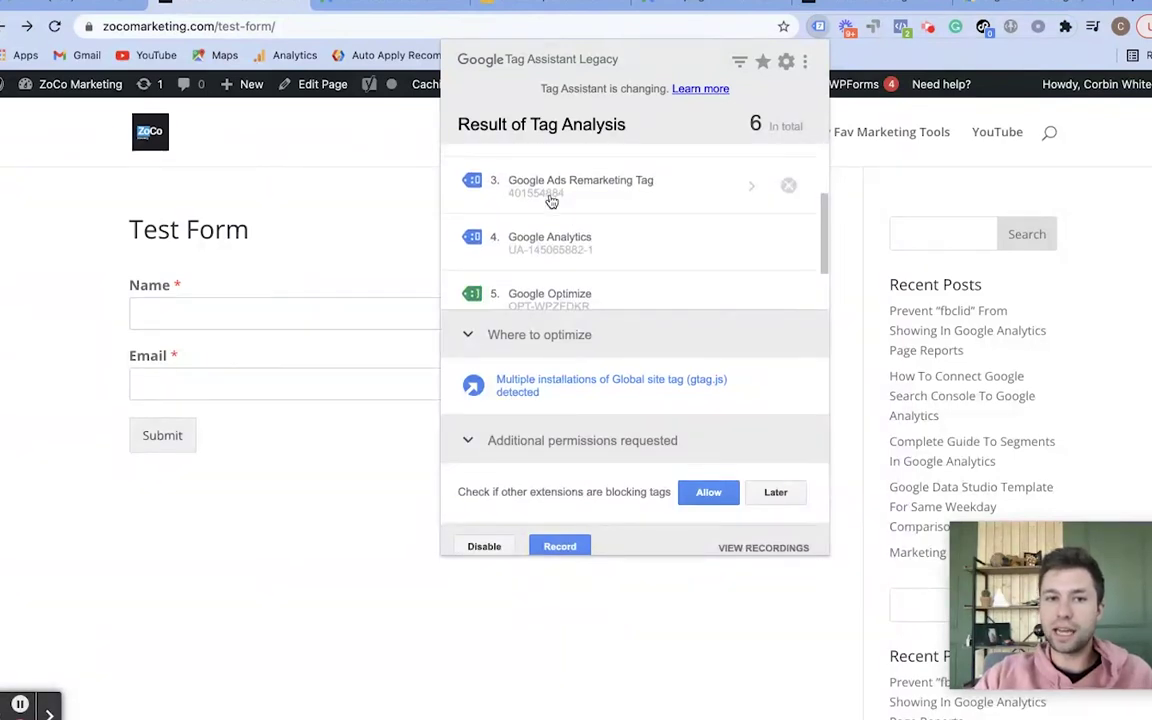
scroll(560, 198, down, 2)
scroll(572, 204, up, 3)
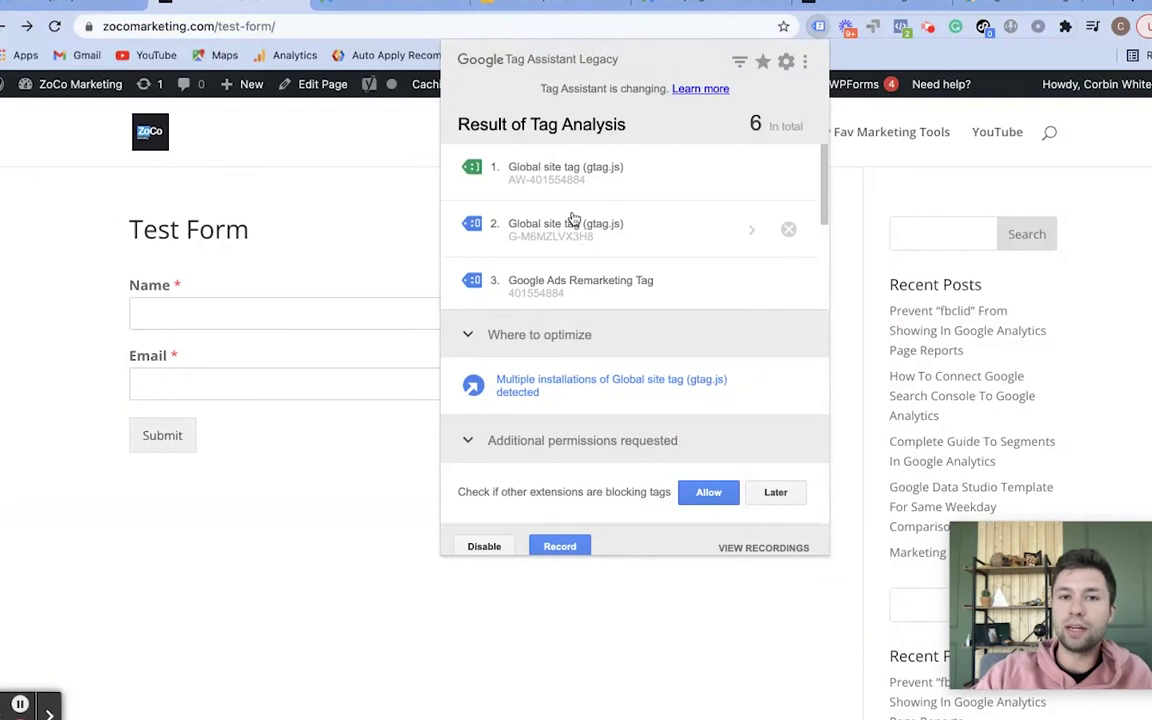
scroll(475, 198, down, 2)
scroll(460, 200, up, 1)
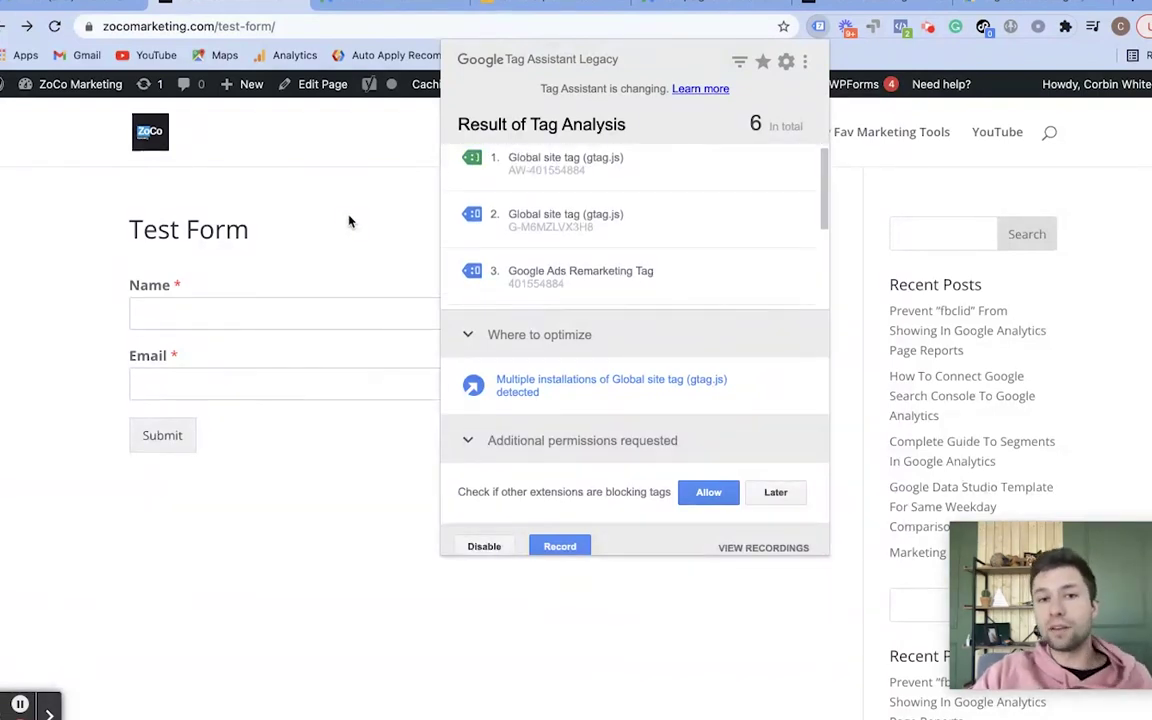
Step: Submit the Test Form with a name and the saved e-mail address
click(357, 221)
click(200, 314)
text(corbin)
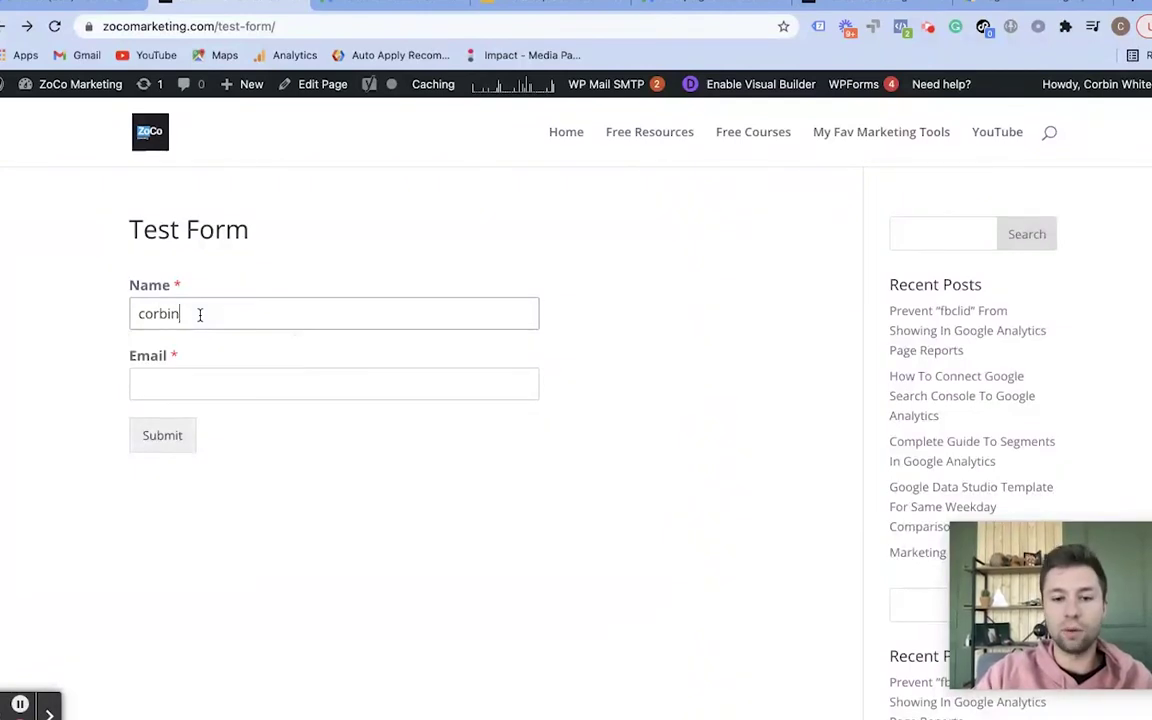
click(158, 386)
click(190, 429)
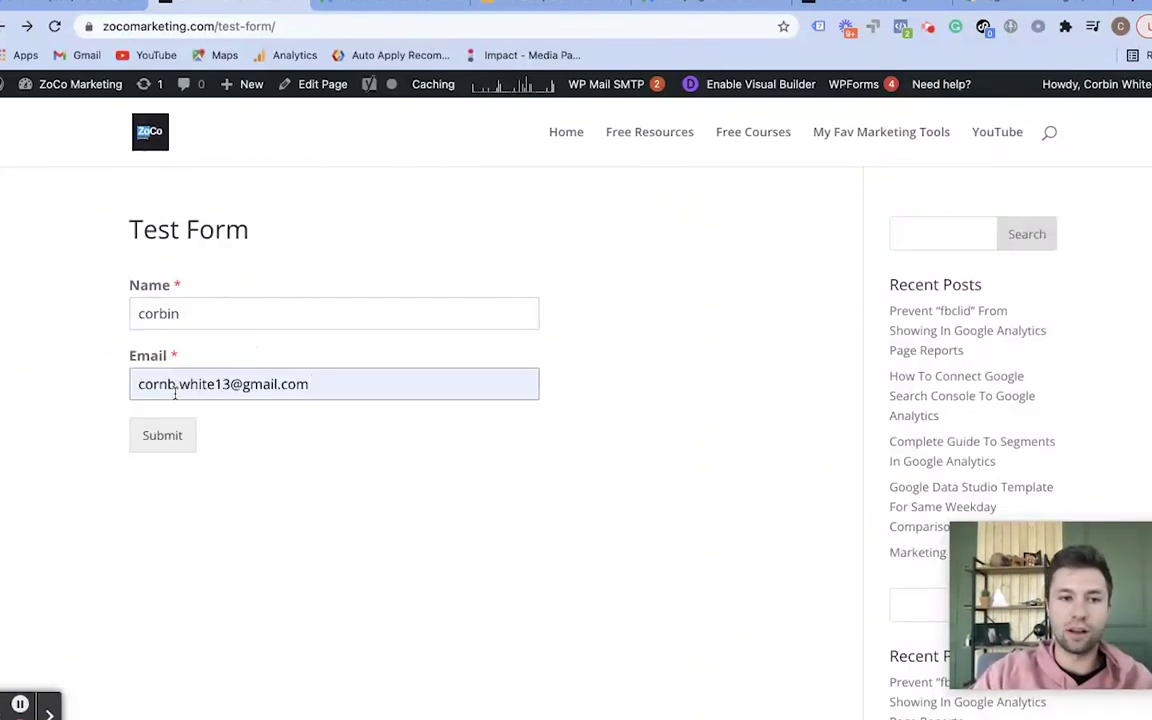
click(170, 436)
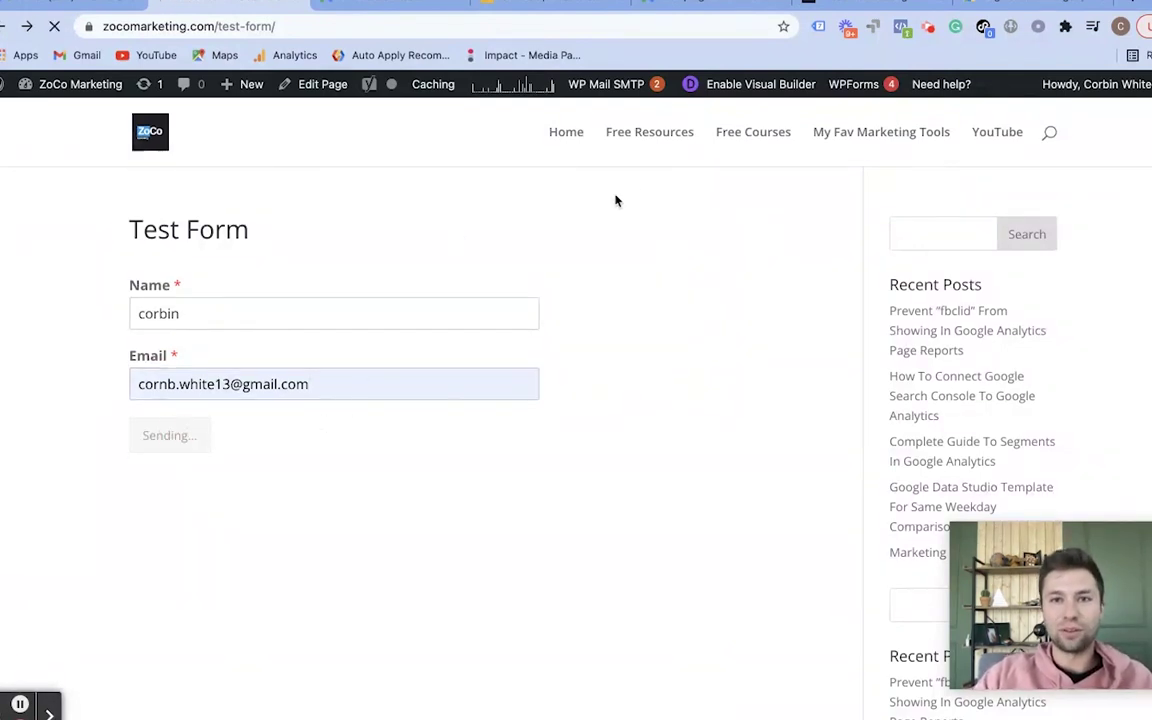
click(819, 30)
scroll(662, 235, down, 3)
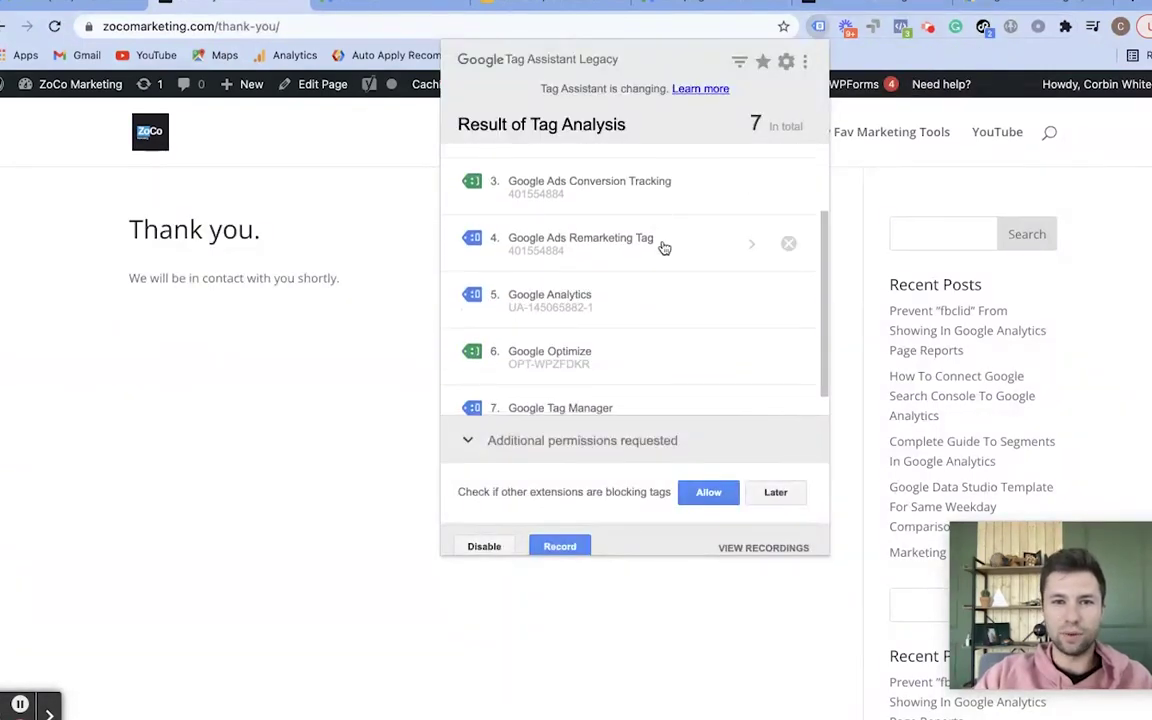
scroll(640, 280, up, 3)
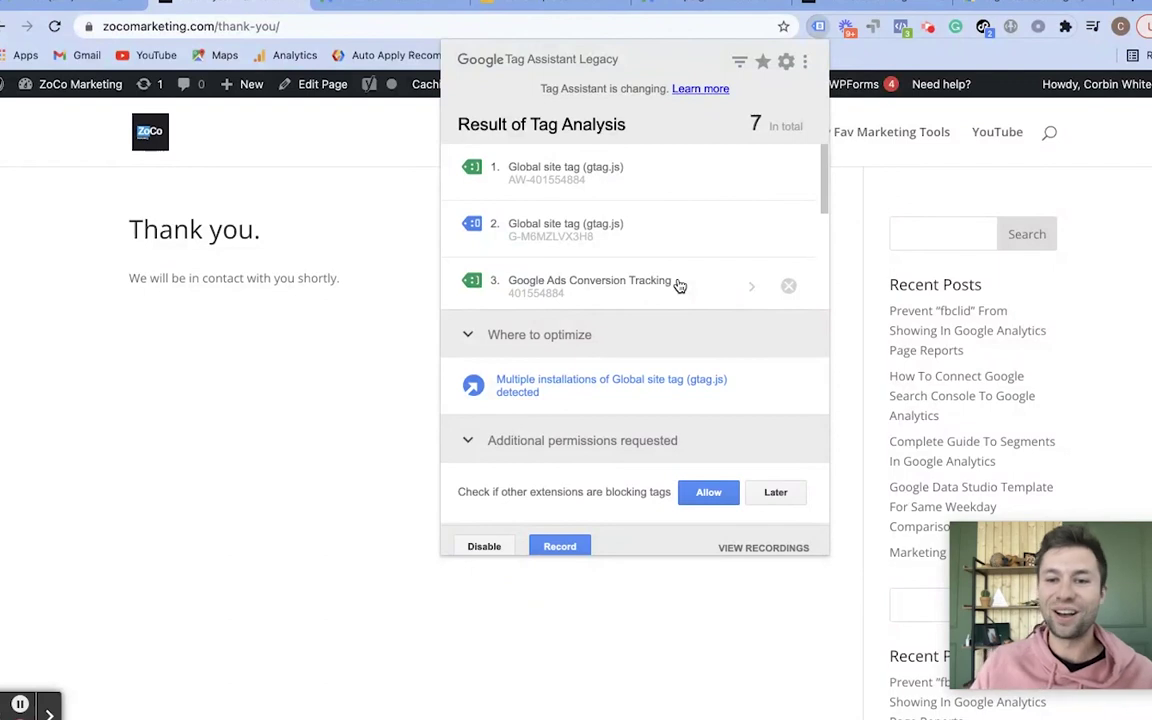
key(Escape)
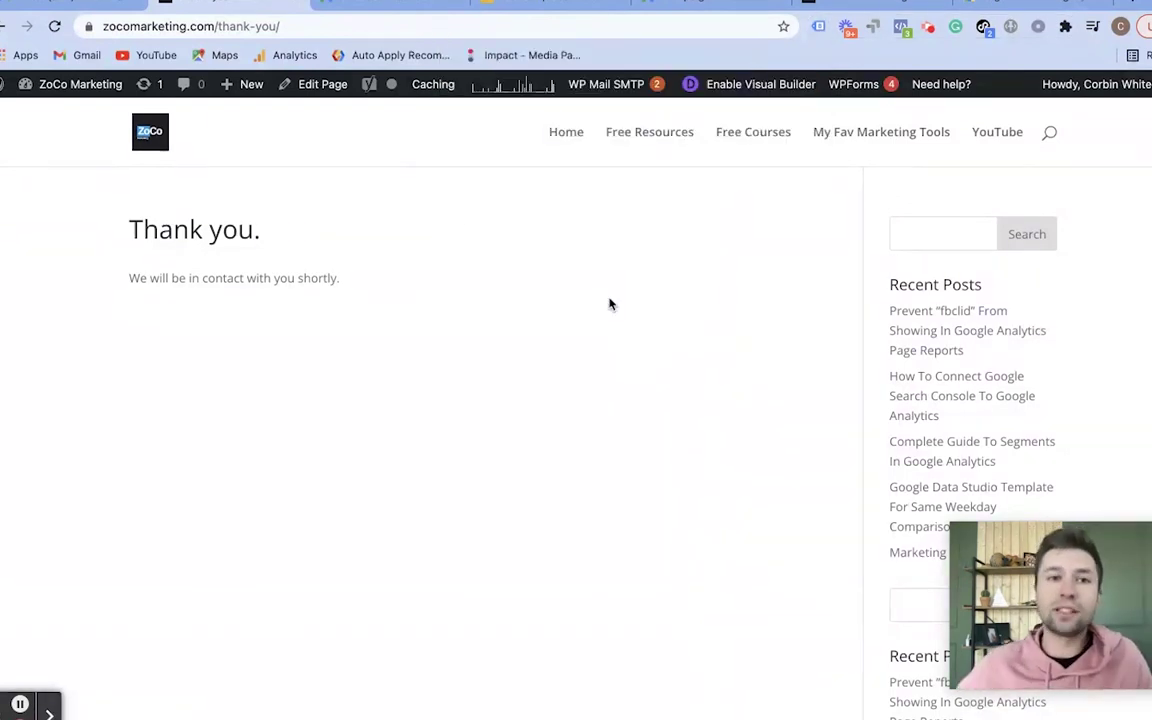